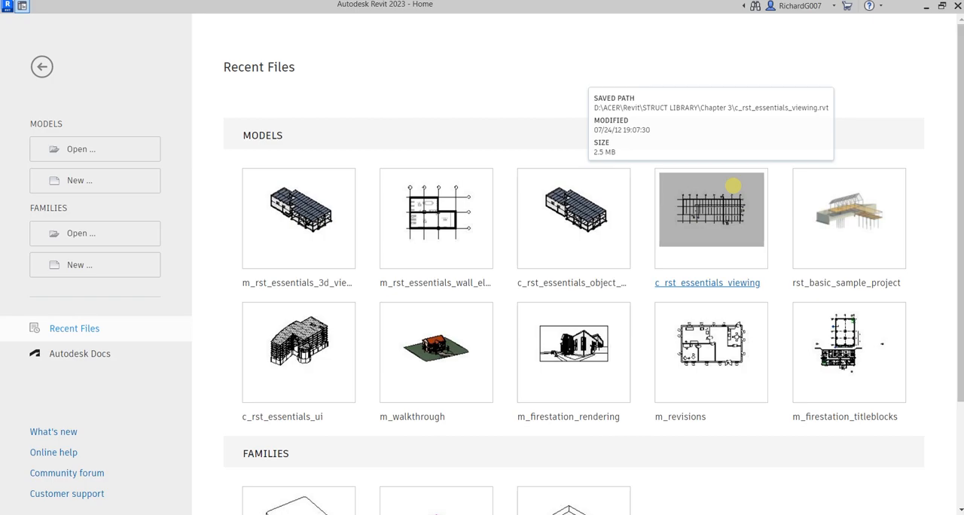
- Create a new project based on the Systems Template
click(733, 184)
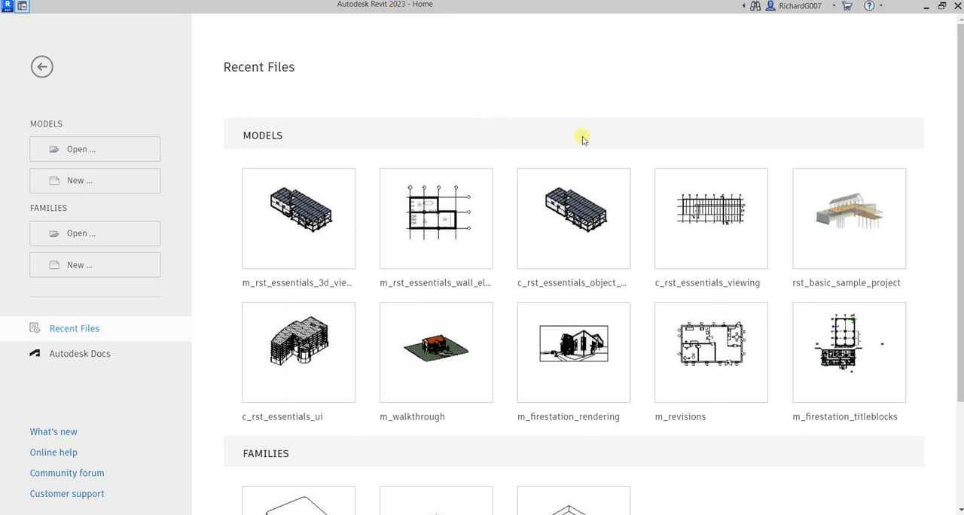
click(105, 174)
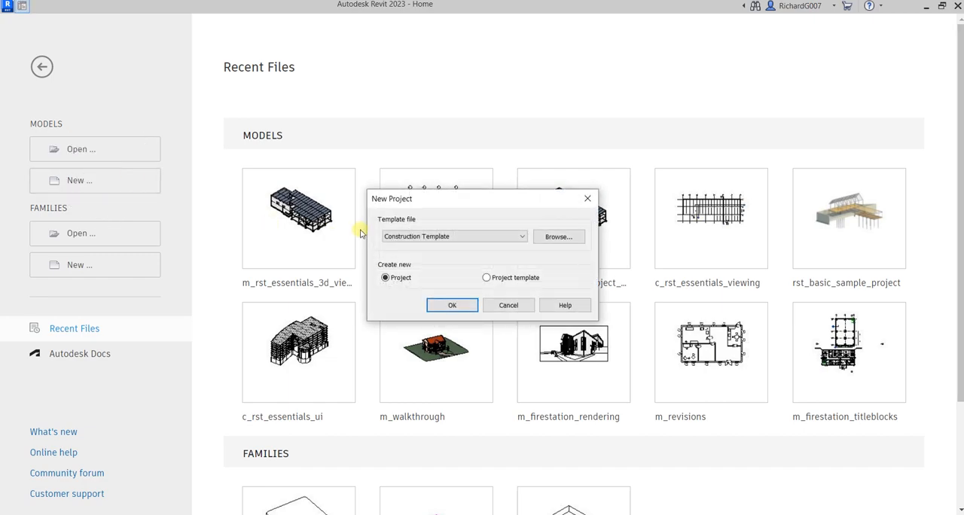
click(407, 201)
click(438, 237)
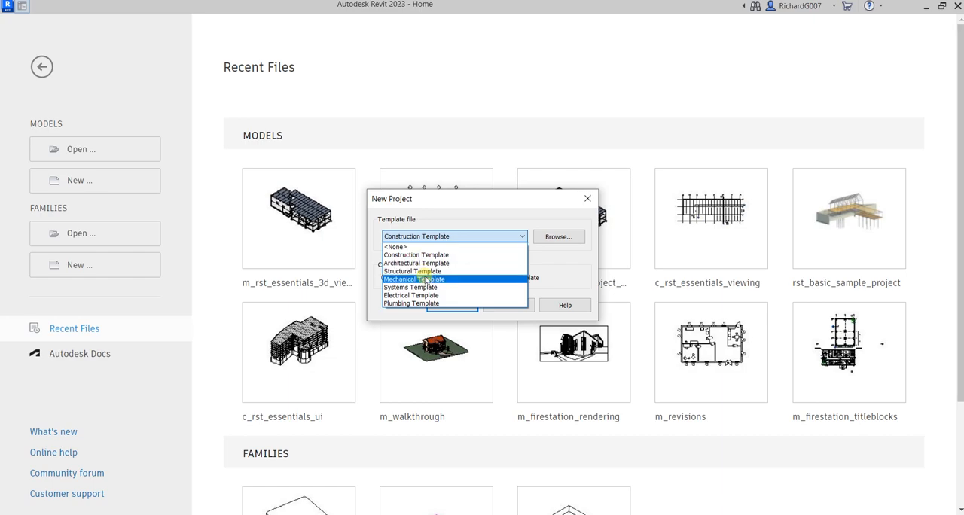
click(419, 288)
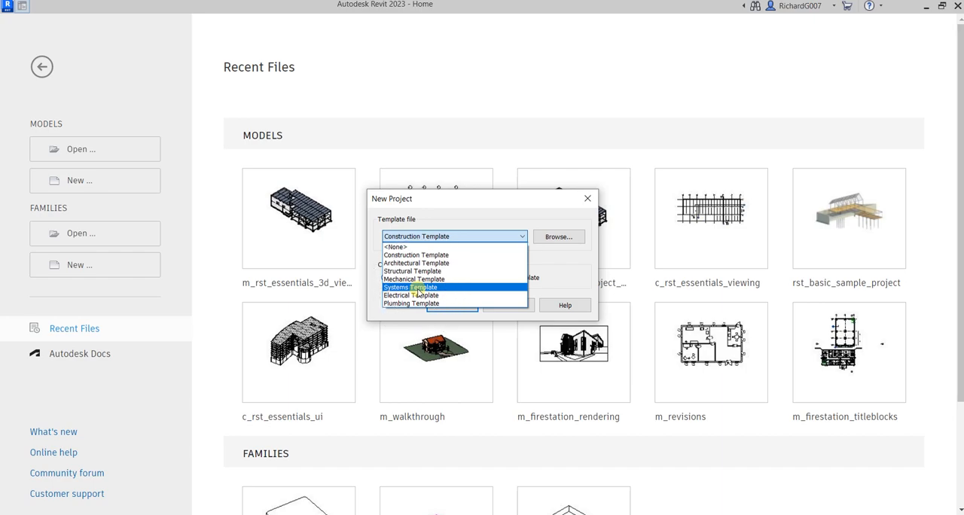
click(418, 291)
click(403, 280)
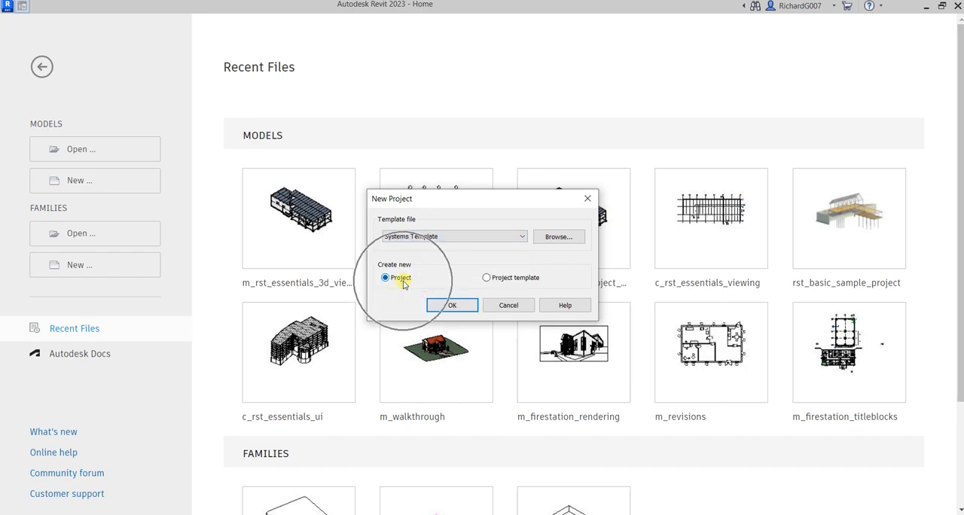
click(403, 281)
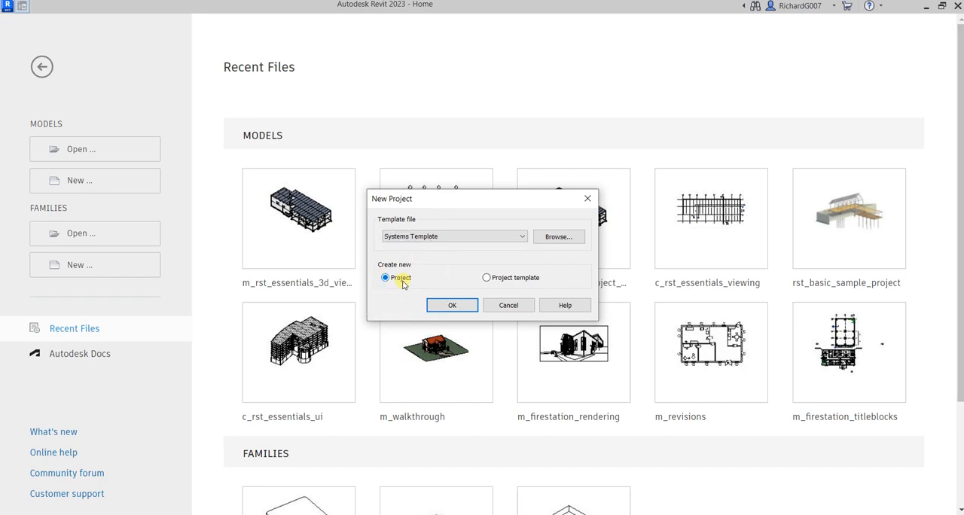
click(452, 304)
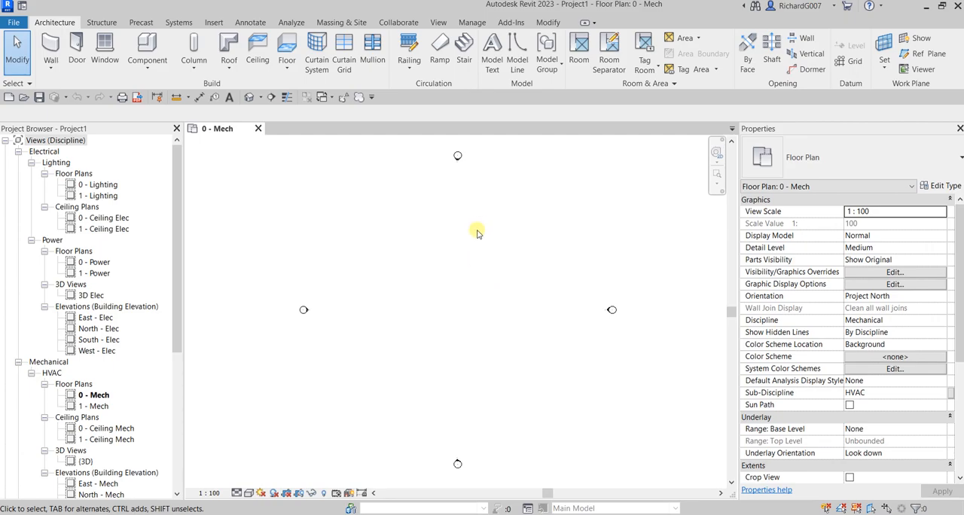
- Open the Project Units settings and set the discipline to HVAC
click(472, 23)
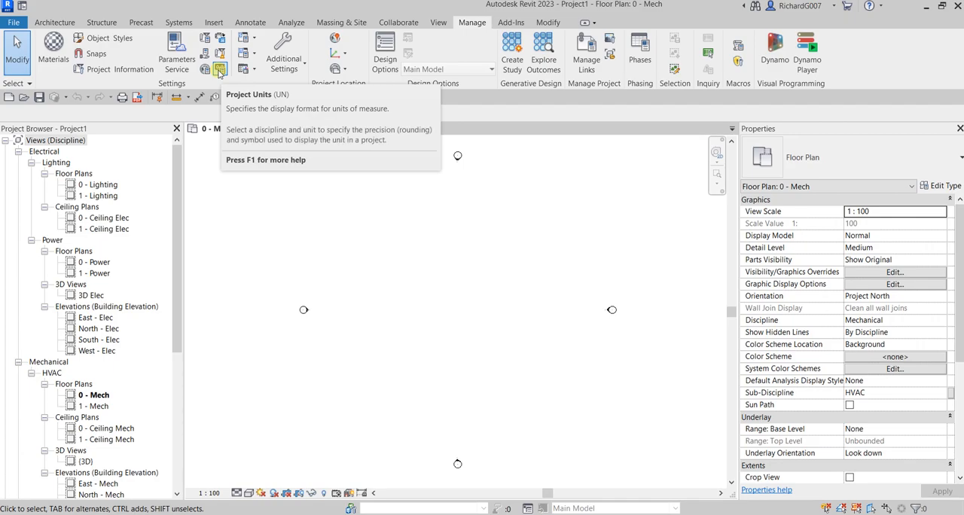
click(220, 70)
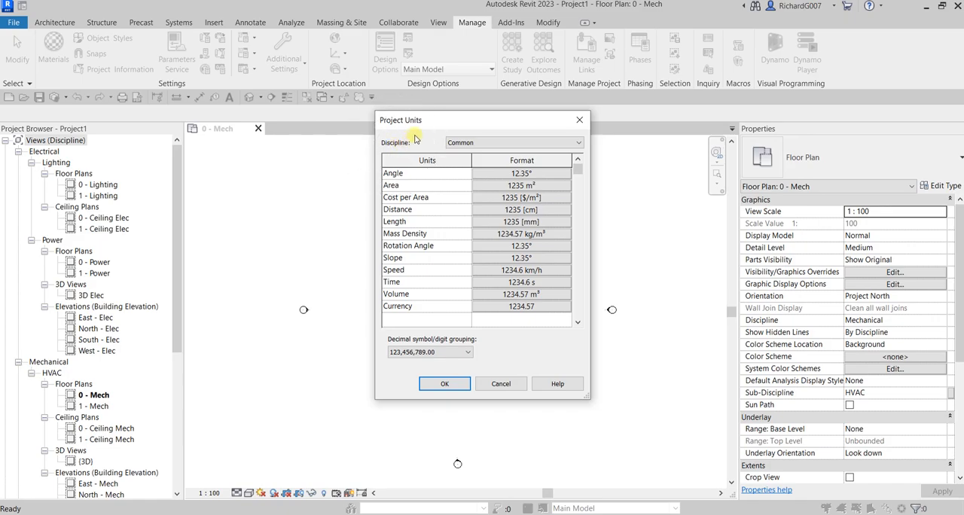
click(468, 143)
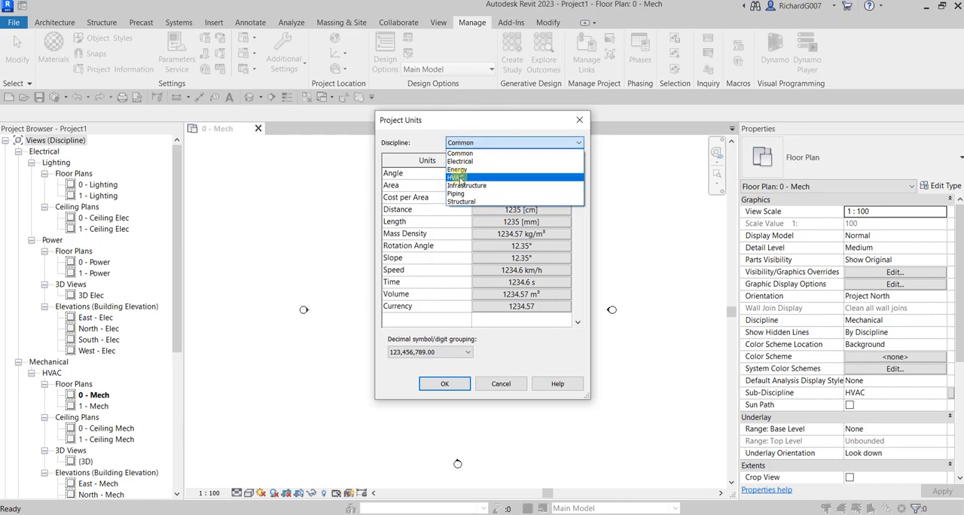
click(423, 140)
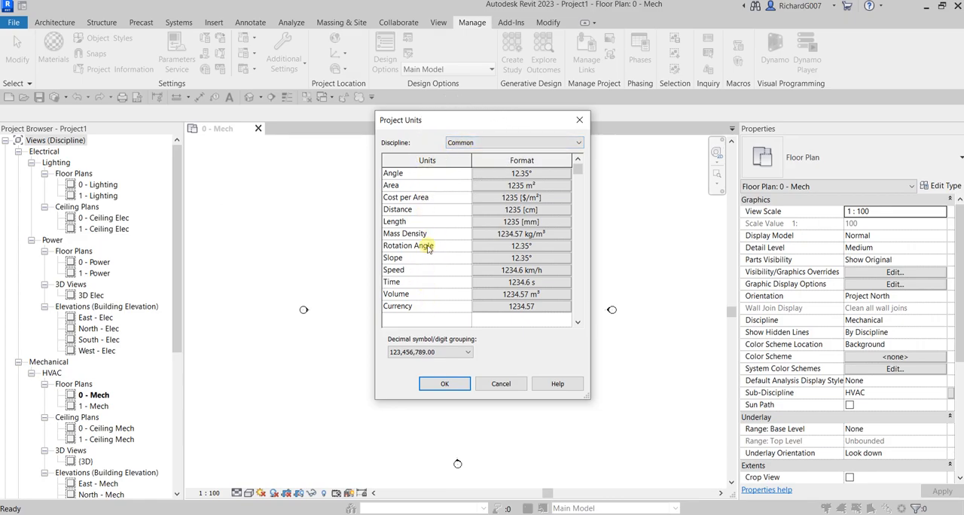
click(472, 143)
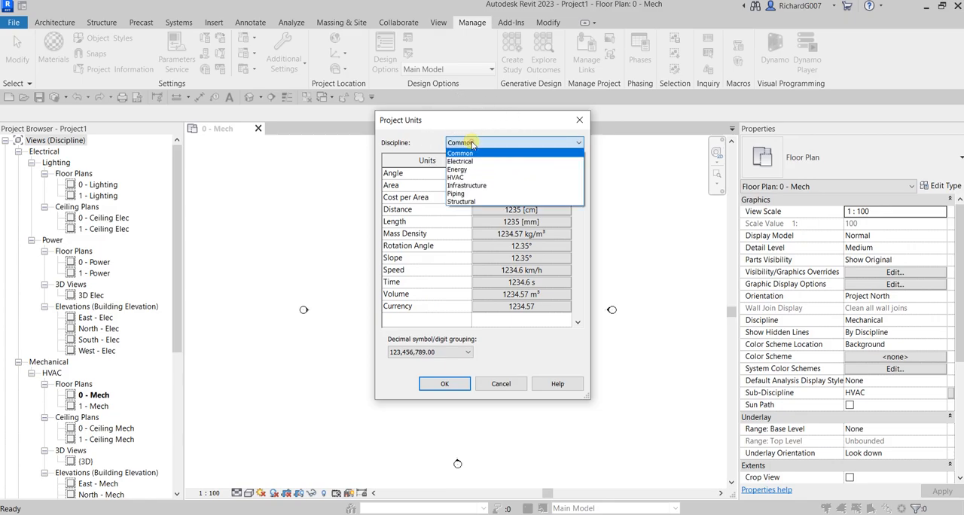
click(467, 179)
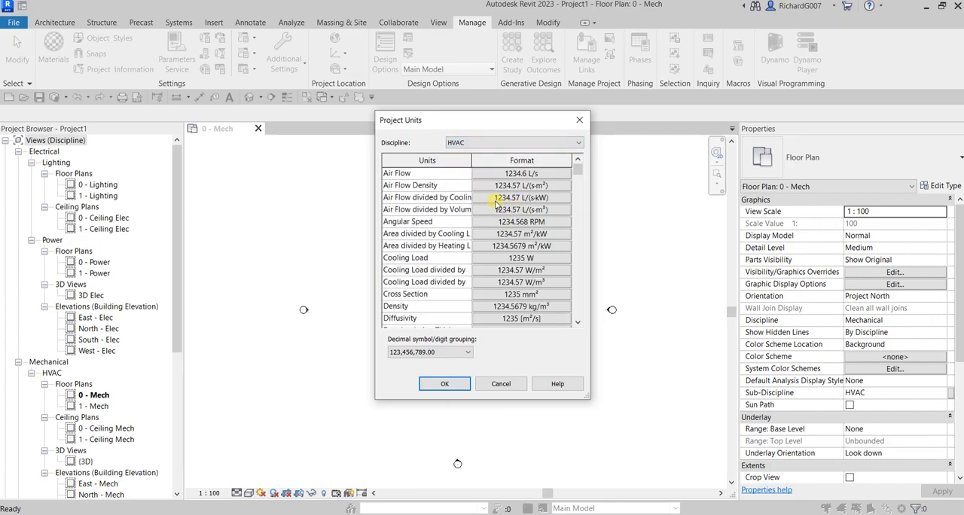
- Examine the HVAC unit list and the unit and rounding choices of the Density format, leaving the format without changes
scroll(515, 211, down, 3)
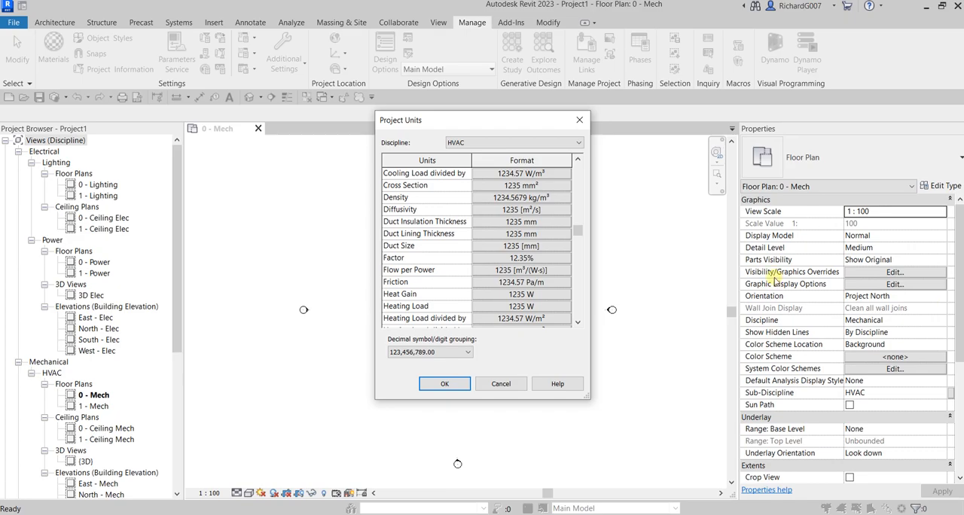
scroll(518, 275, up, 1)
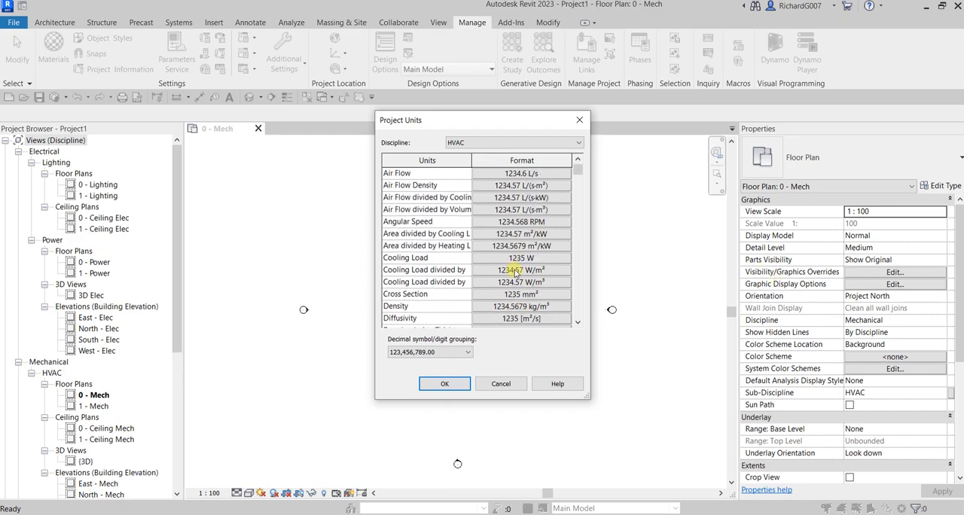
click(516, 143)
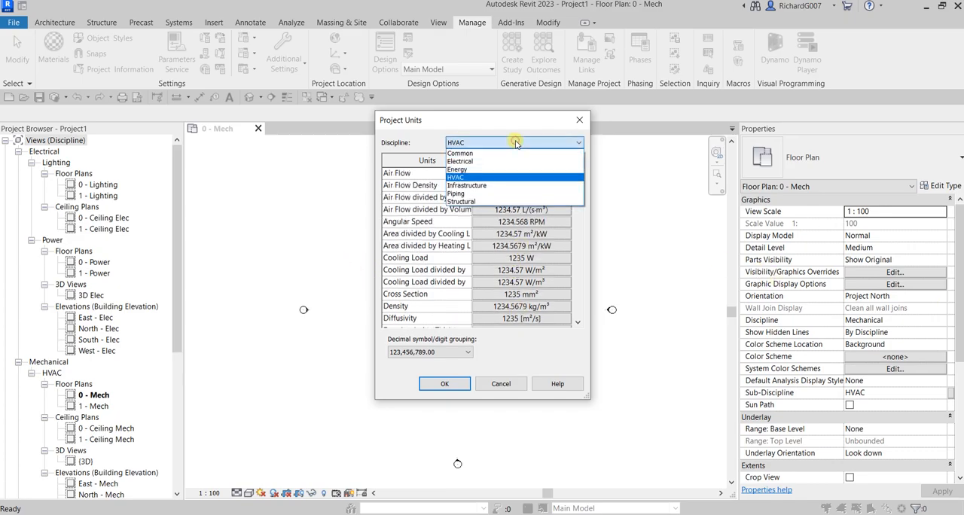
click(515, 144)
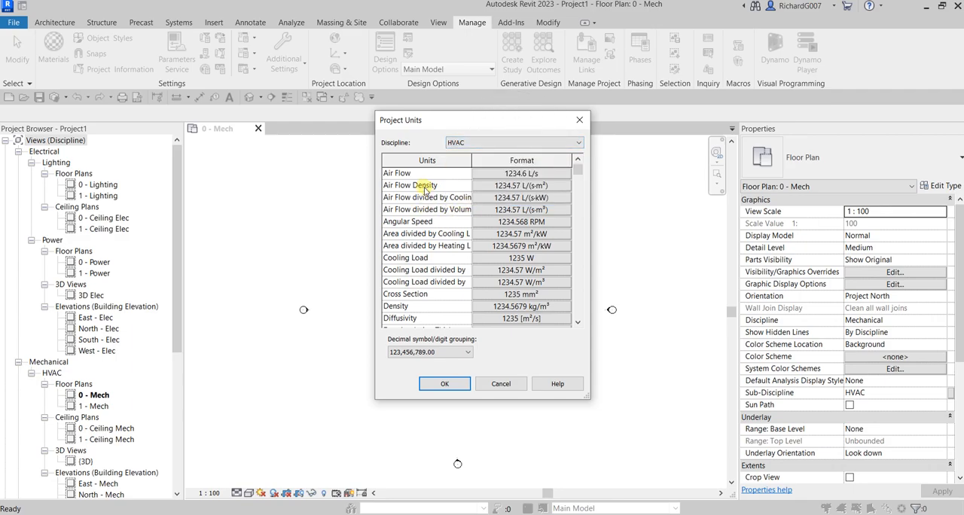
scroll(418, 277, down, 1)
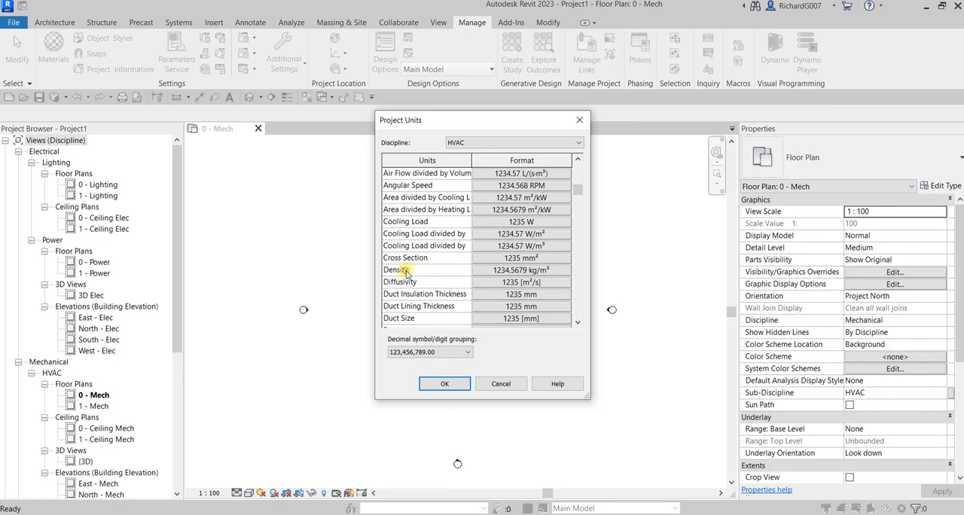
click(548, 273)
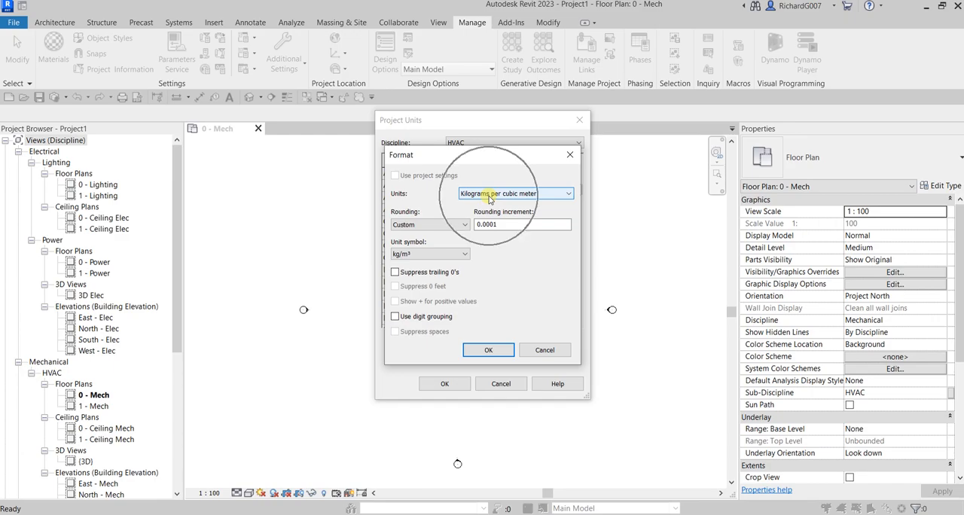
click(490, 197)
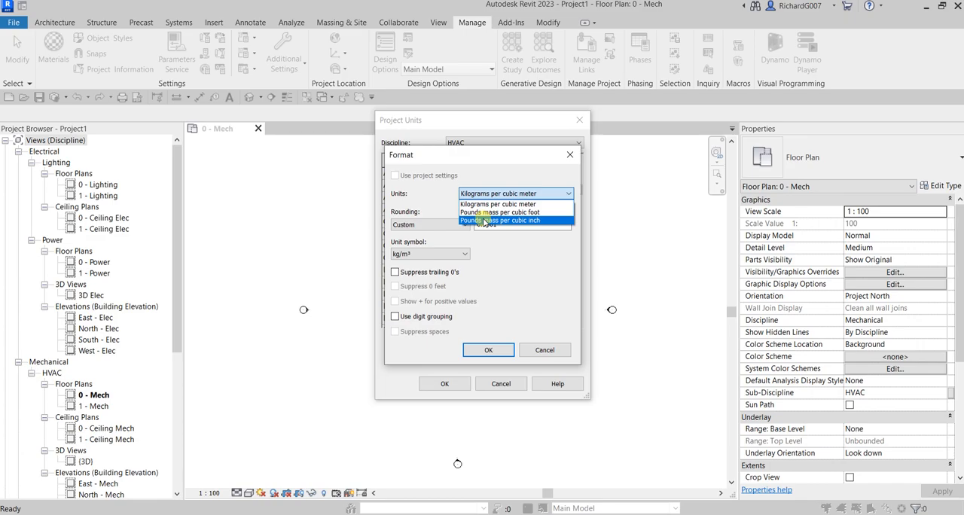
key(ctrl)
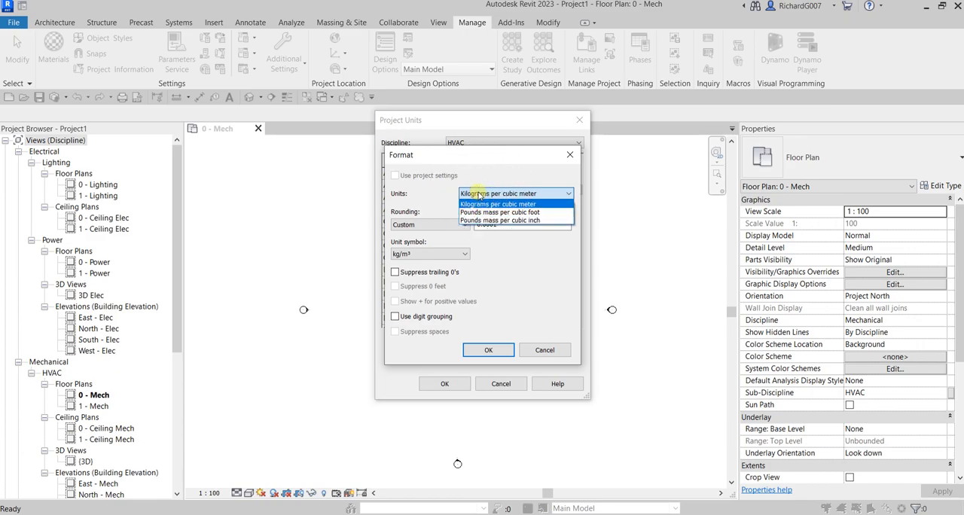
click(478, 194)
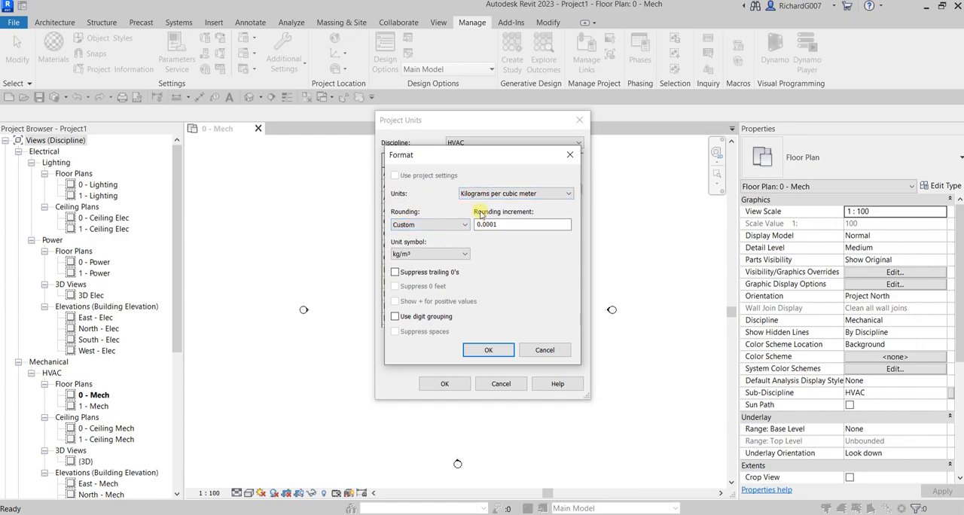
click(422, 224)
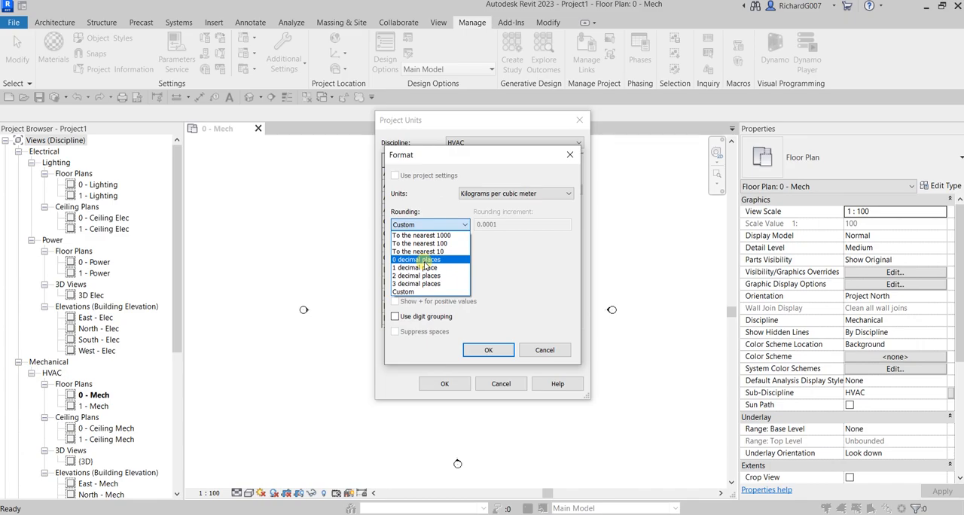
click(506, 263)
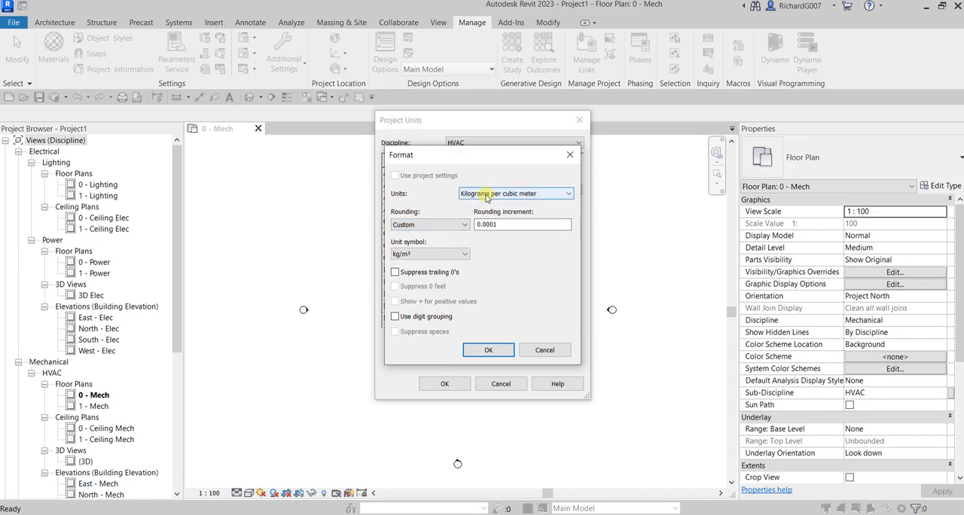
drag(447, 155, 555, 150)
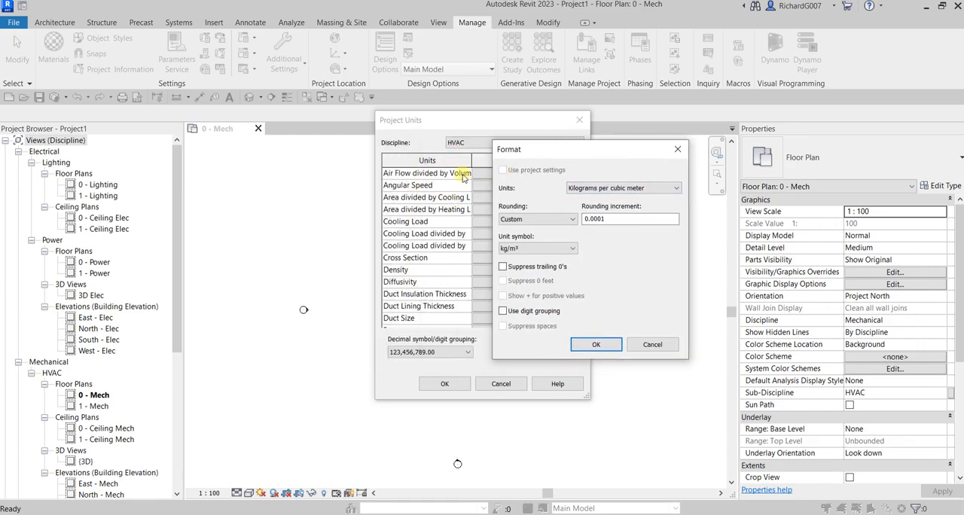
drag(559, 149, 446, 139)
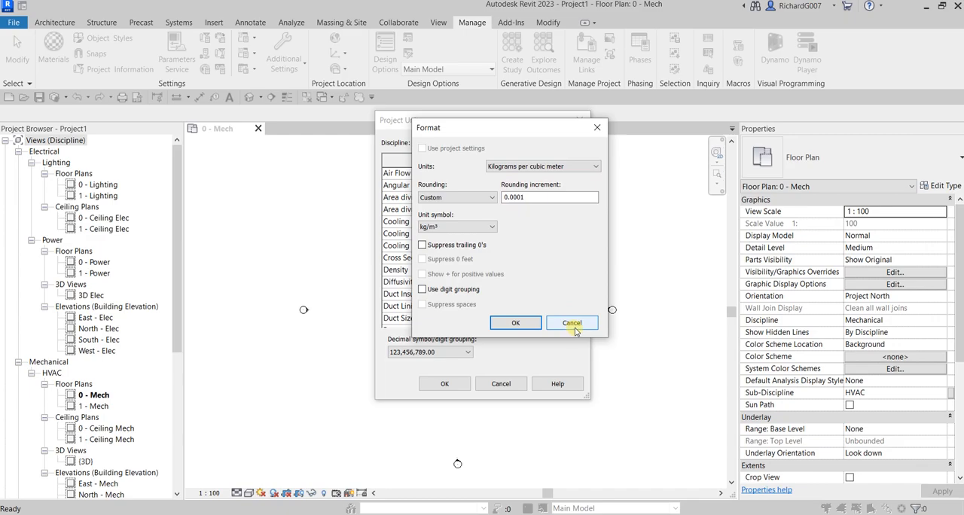
click(572, 326)
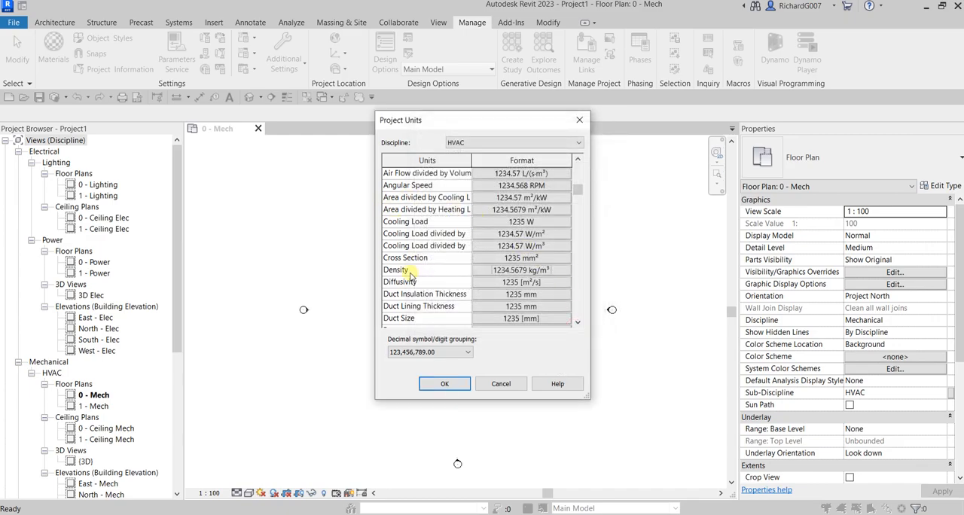
click(536, 272)
- Set the Illuminance units of the Electrical discipline to Footcandles
click(462, 143)
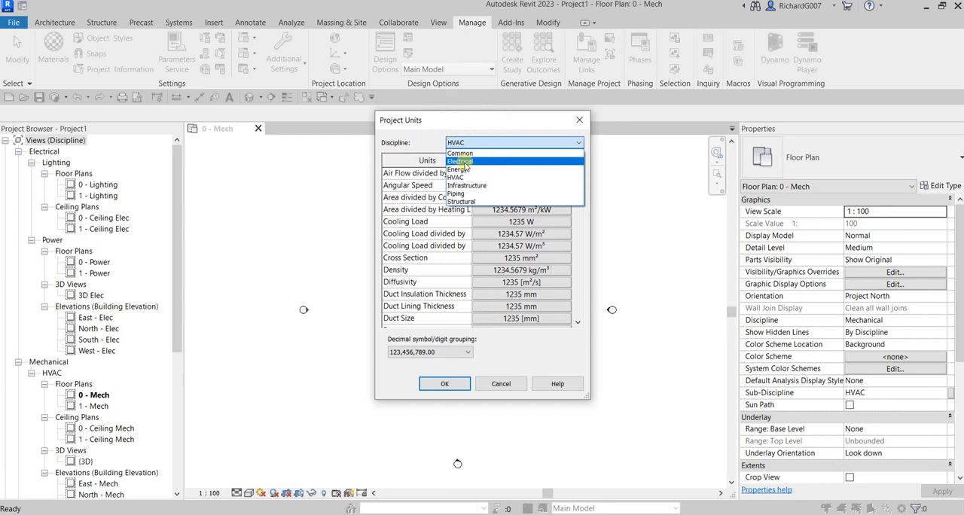
click(461, 162)
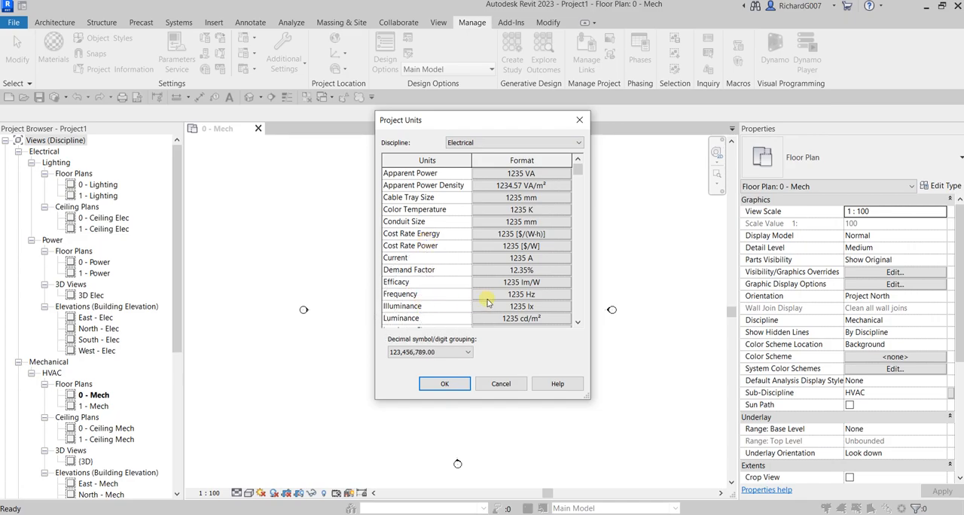
click(531, 309)
click(532, 309)
click(506, 160)
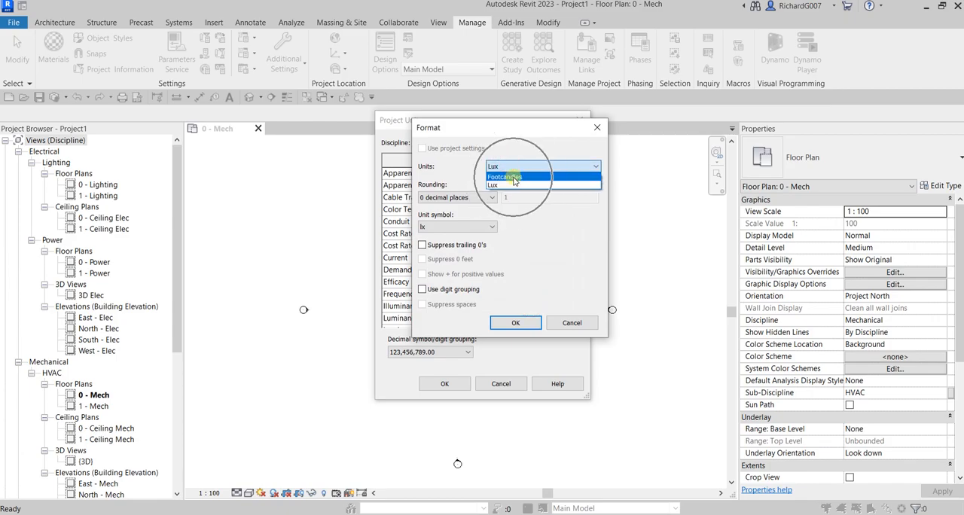
click(509, 177)
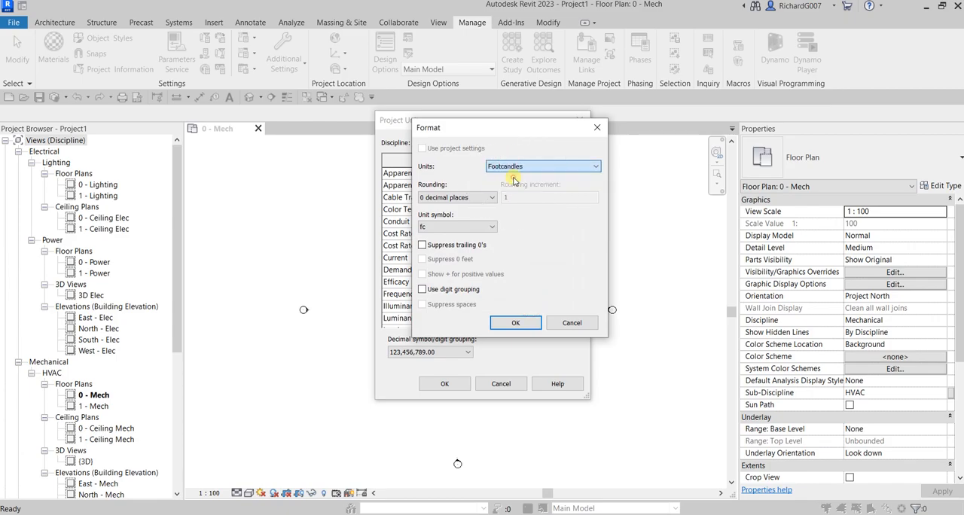
click(512, 325)
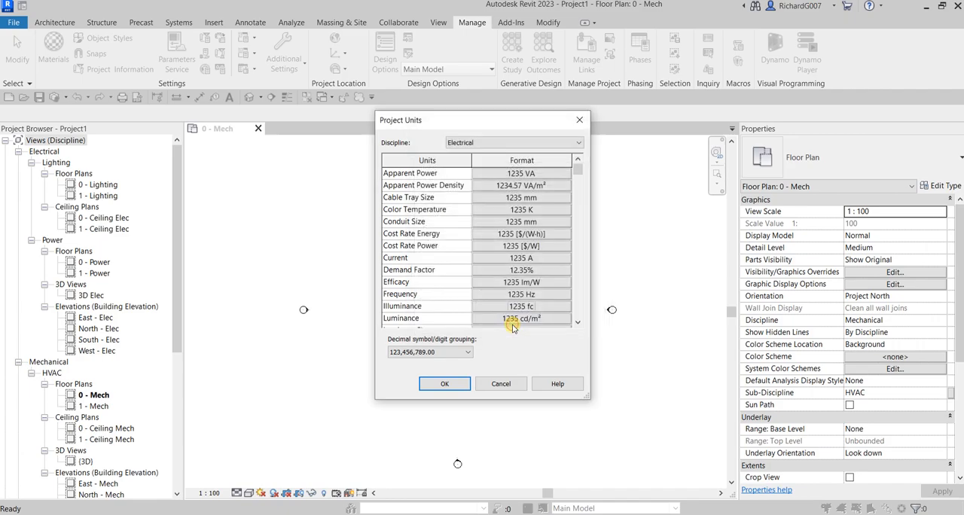
- Set the Density units of the HVAC discipline to Pounds mass per cubic inch
click(484, 142)
click(457, 178)
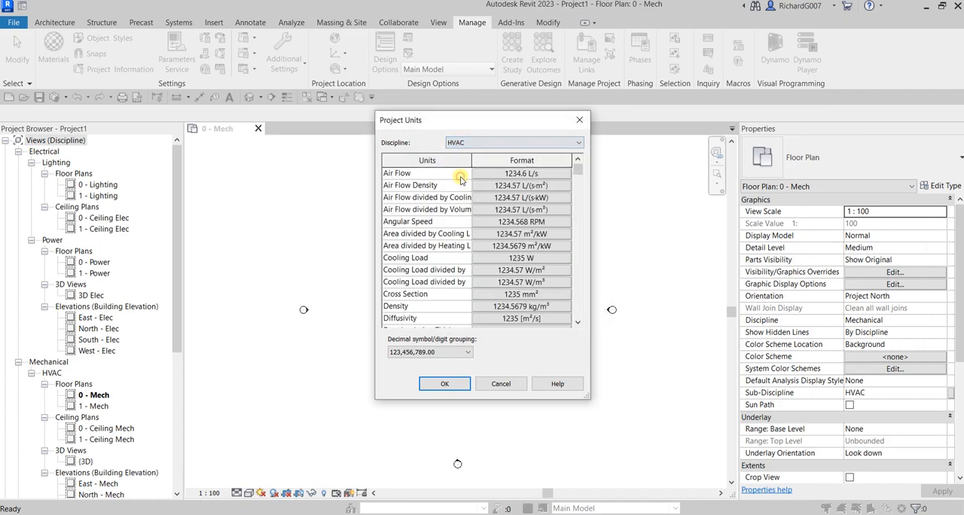
scroll(443, 290, down, 1)
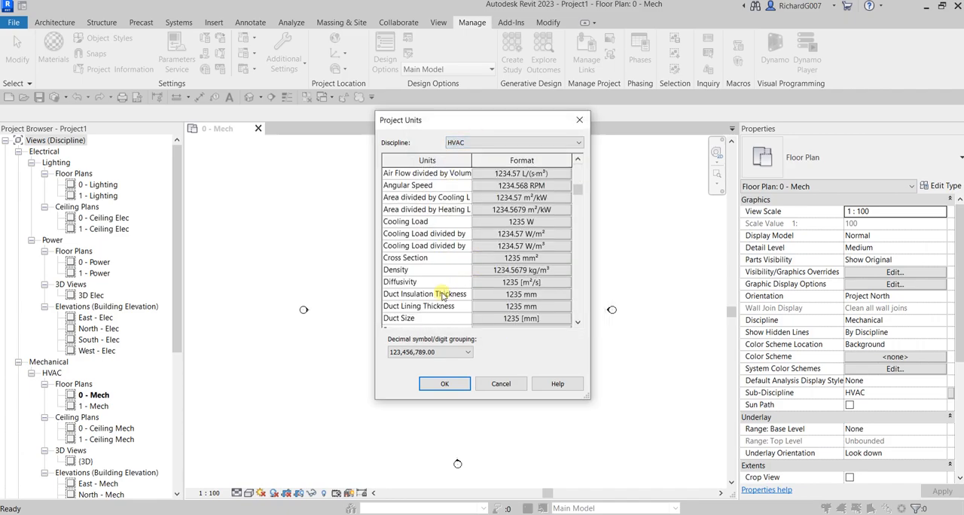
click(519, 270)
click(537, 170)
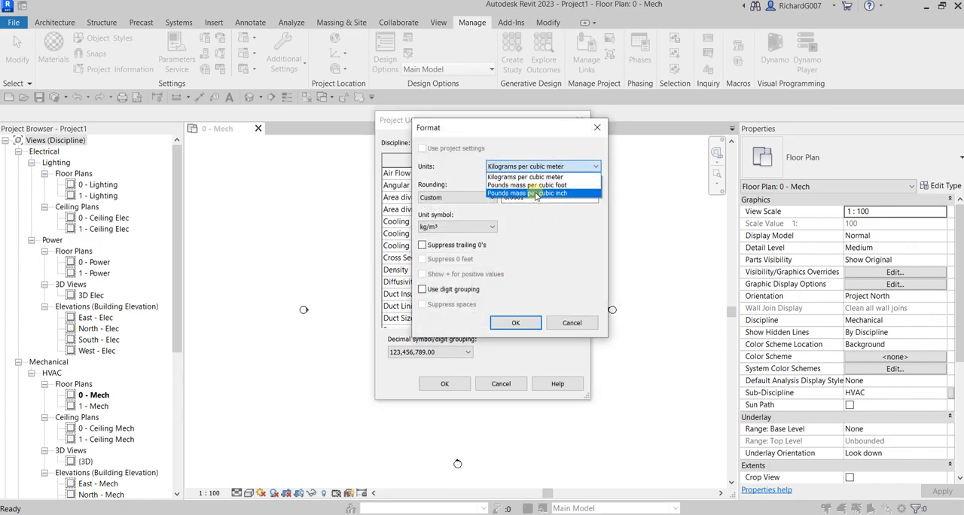
click(536, 193)
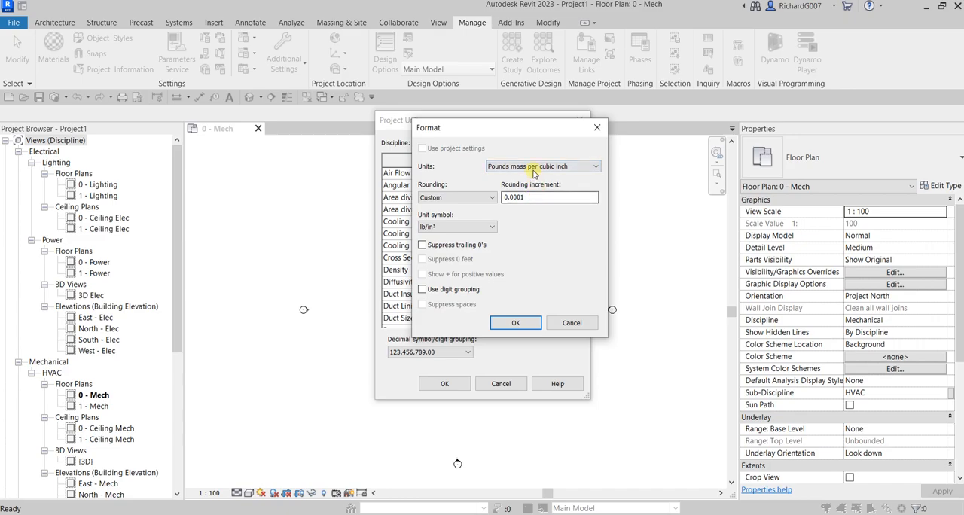
click(515, 323)
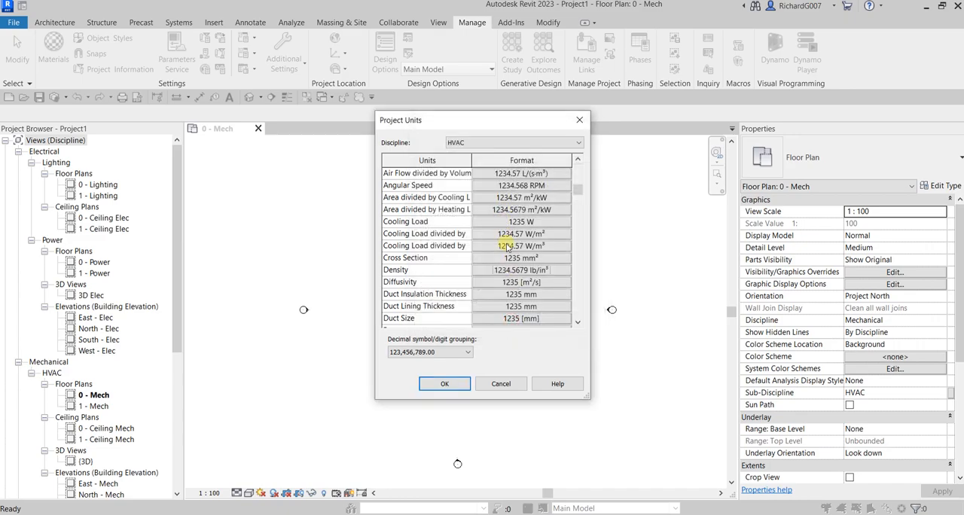
- Set the Apparent Power units of the Electrical discipline to British thermal units per second
click(488, 143)
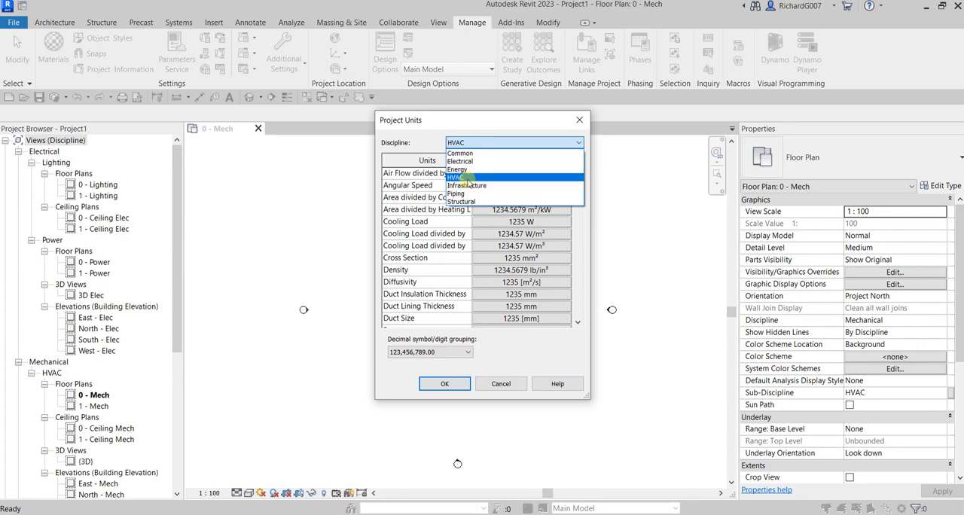
click(461, 162)
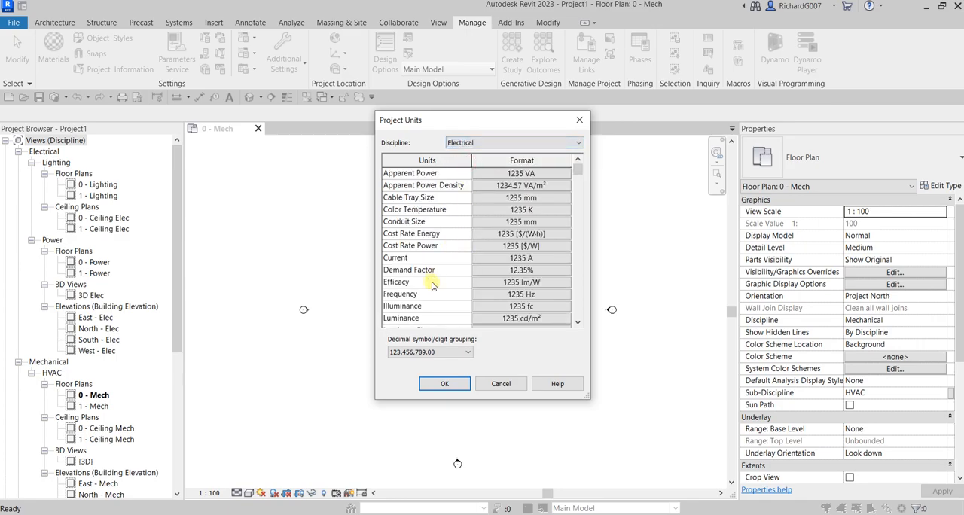
click(528, 309)
click(516, 174)
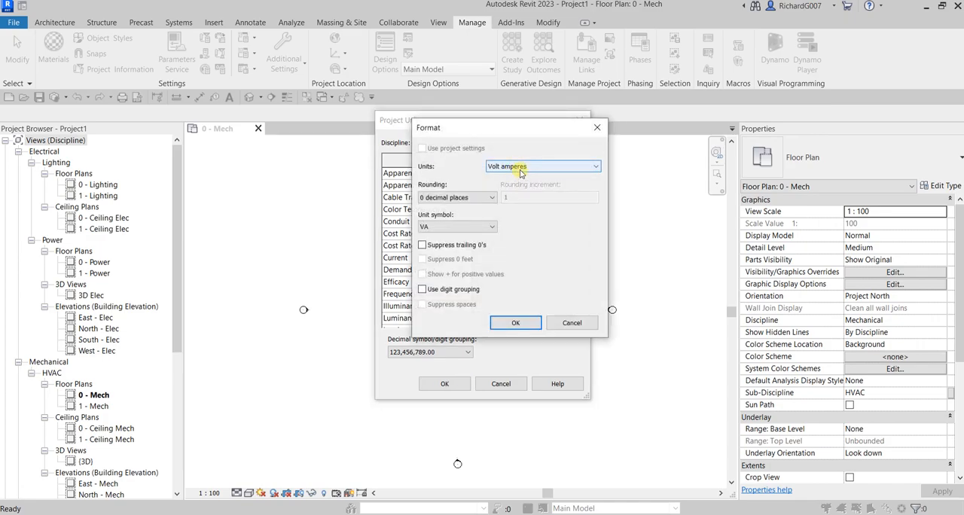
click(519, 167)
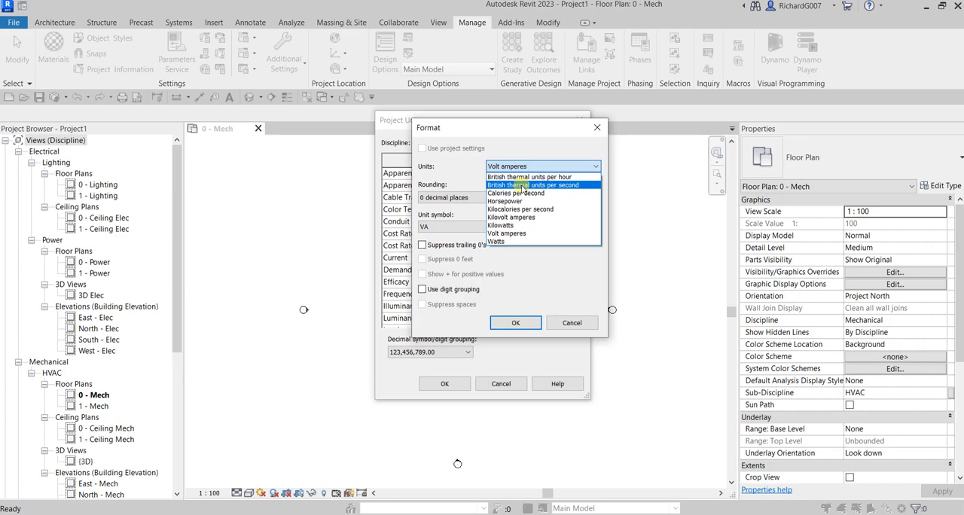
click(522, 186)
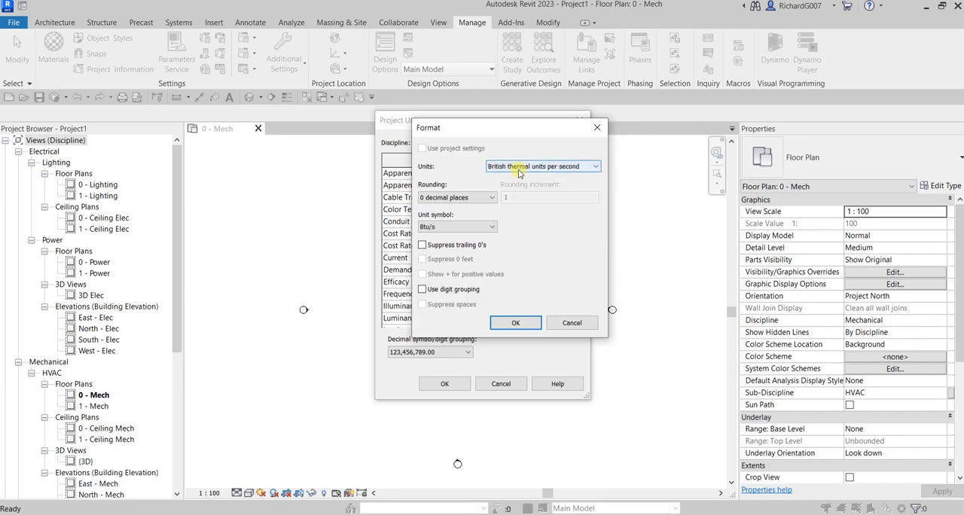
click(436, 227)
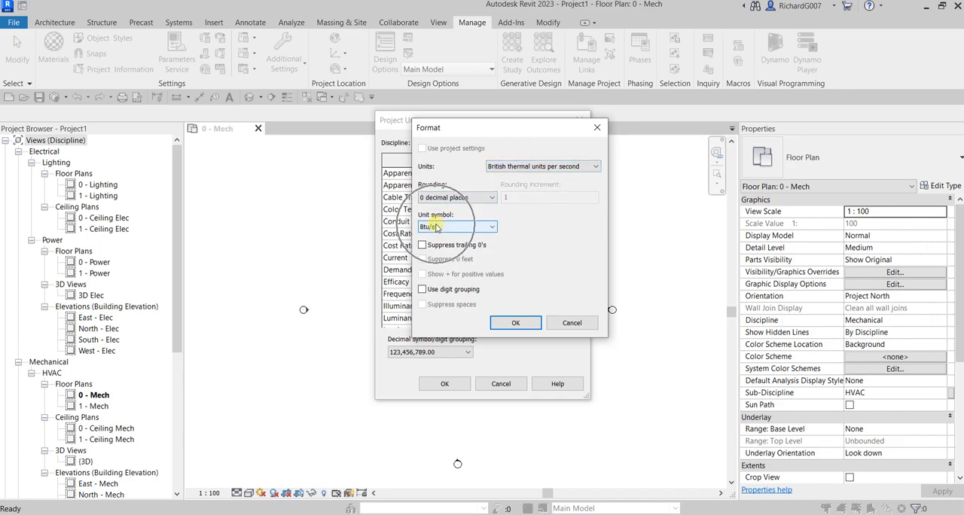
click(518, 324)
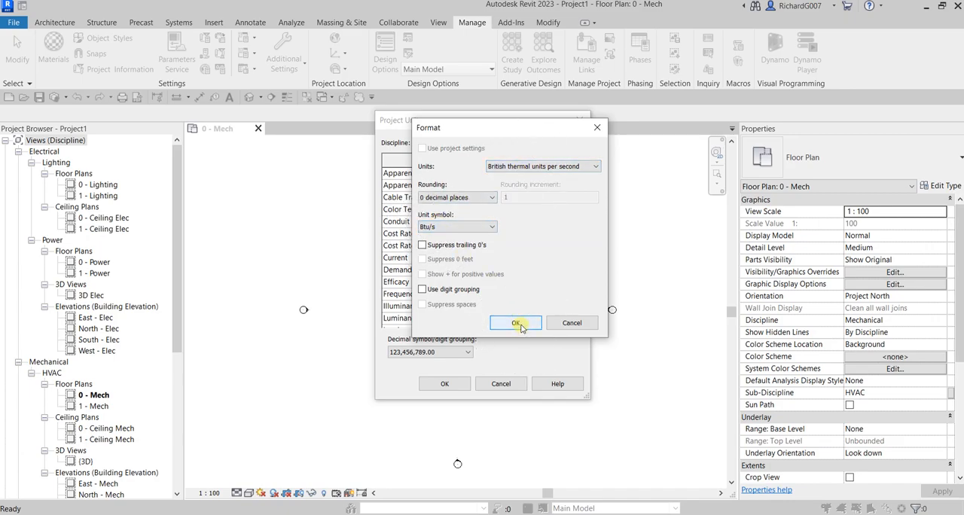
click(518, 324)
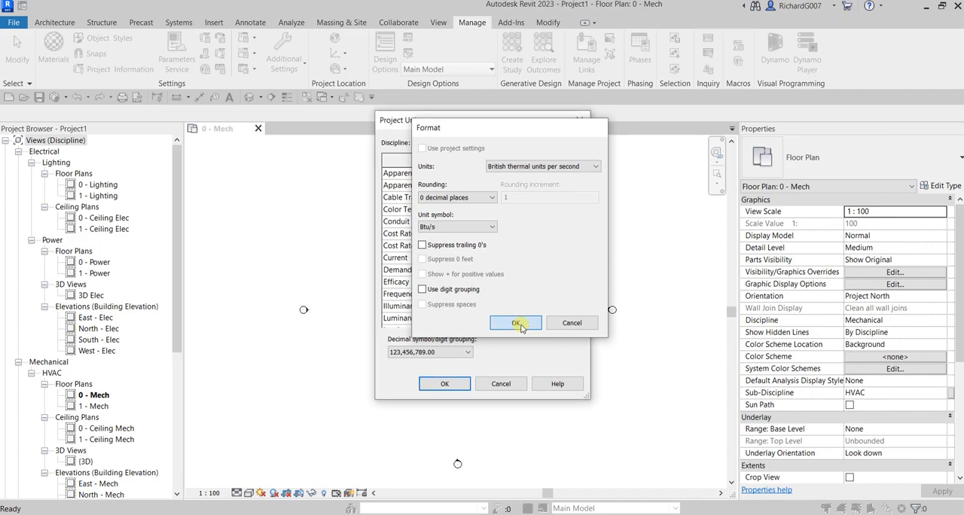
- Set the Density units of the Piping discipline to Pounds mass per cubic inch
click(471, 144)
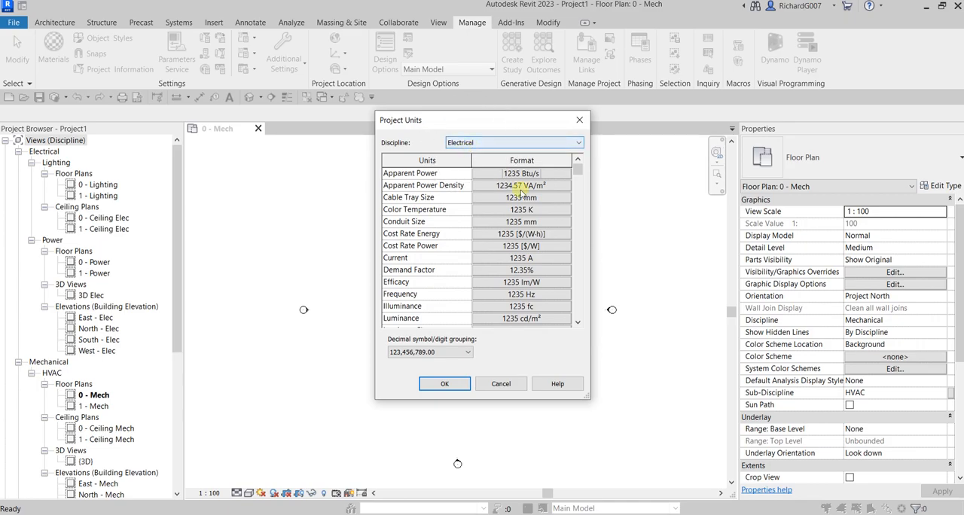
click(476, 142)
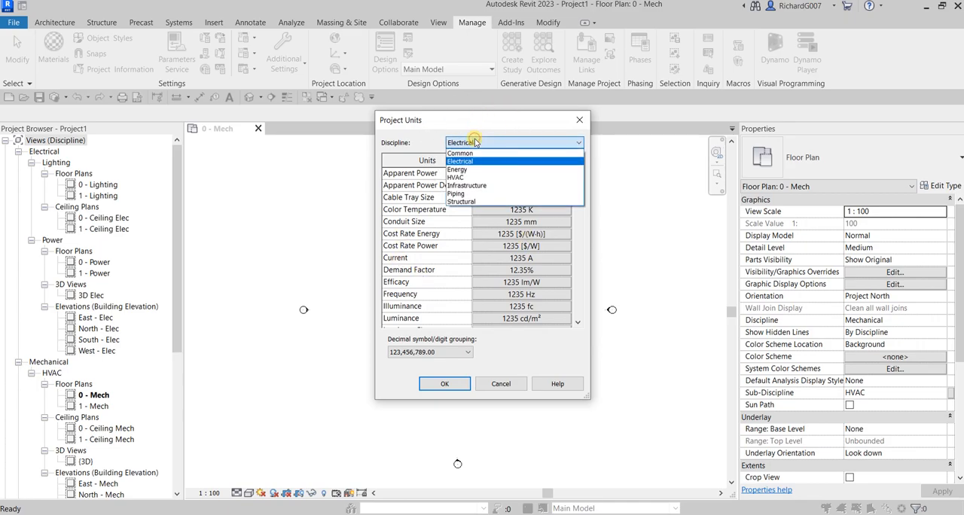
click(460, 194)
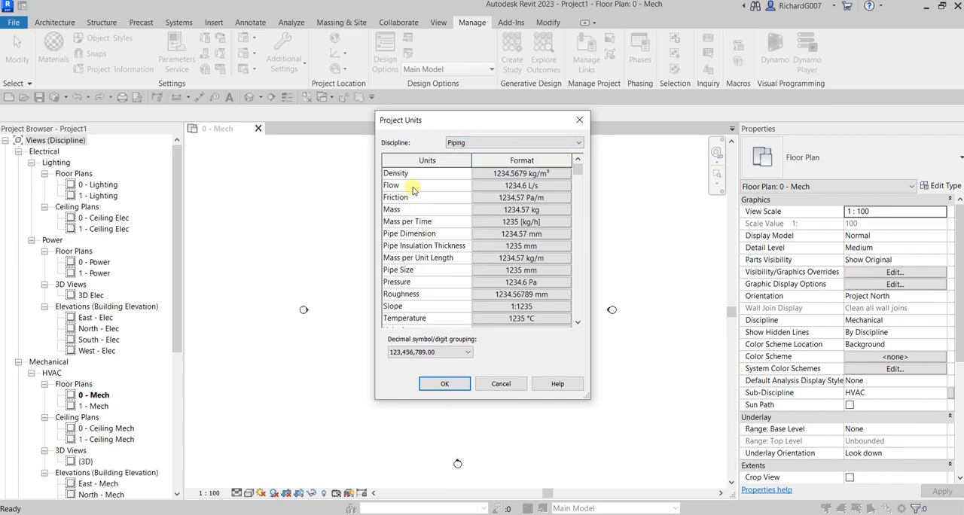
click(527, 173)
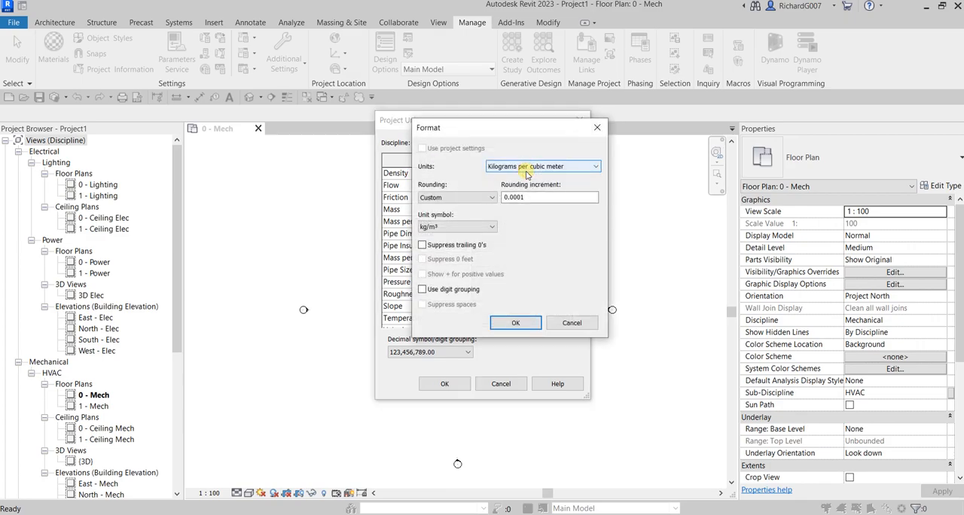
click(518, 168)
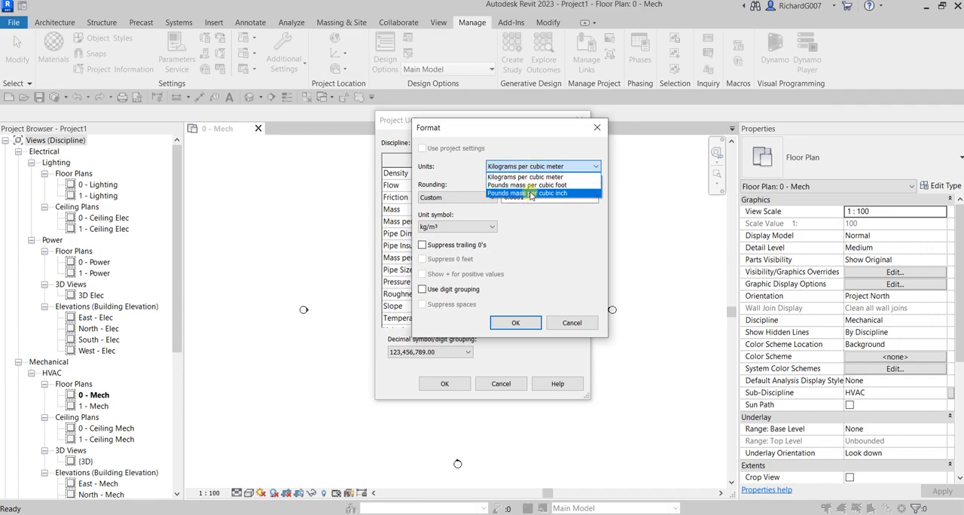
click(531, 193)
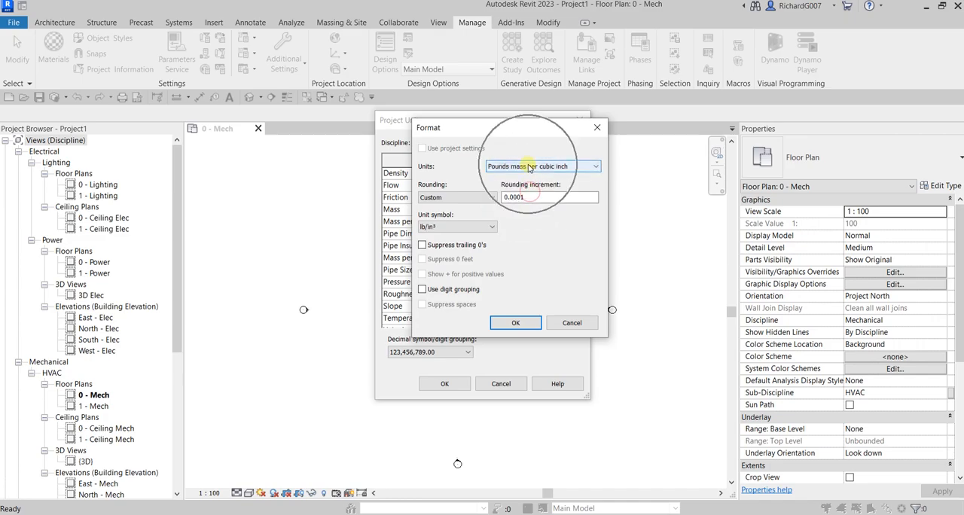
click(516, 323)
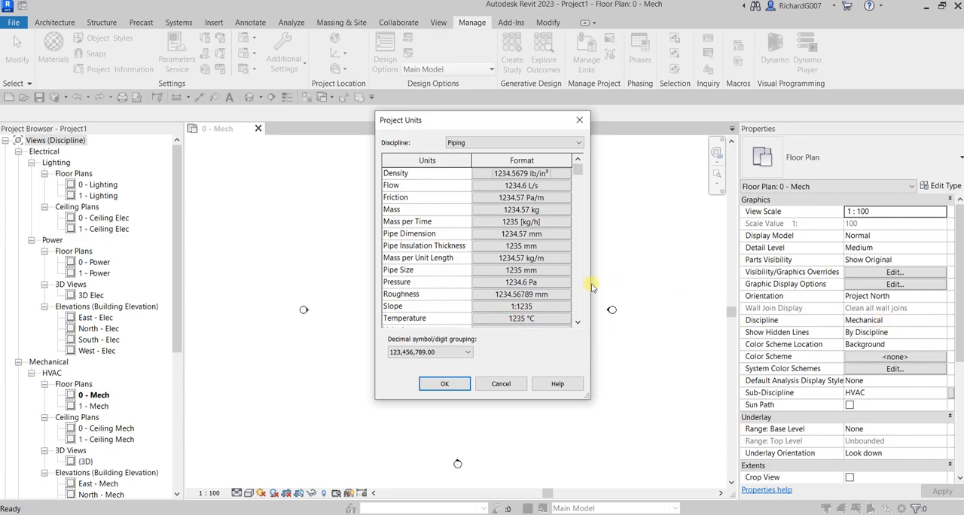
- Set the Energy discipline's Coefficient of Heat Transfer units to British thermal units per hour square foot degree Fahrenheit
click(457, 142)
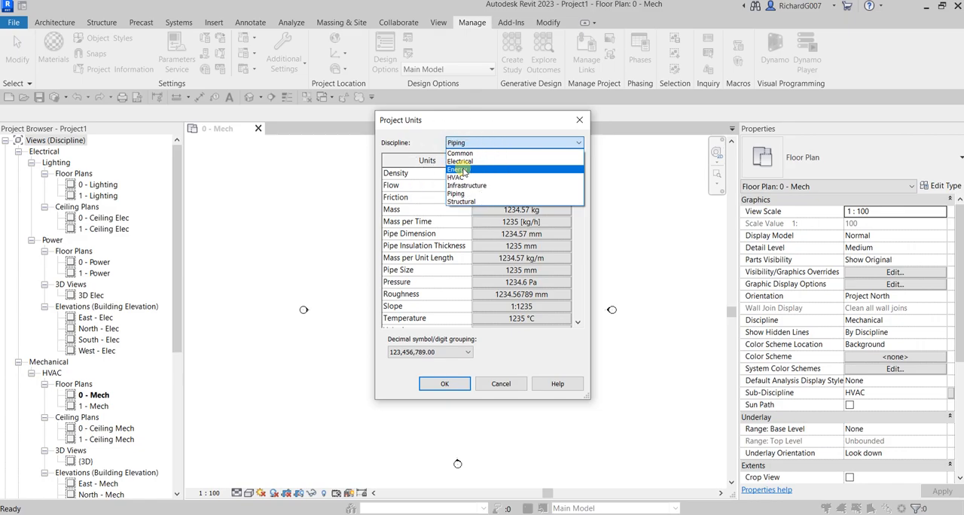
click(462, 170)
click(462, 171)
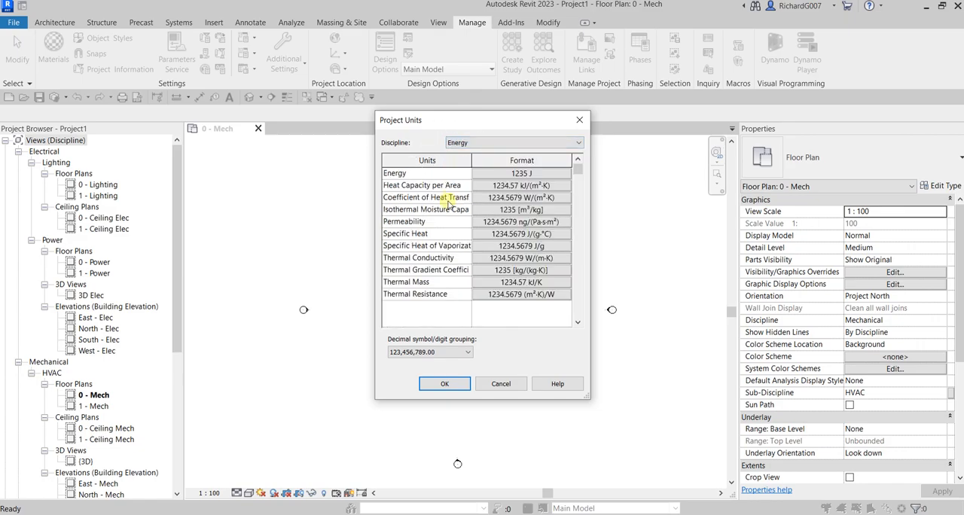
click(412, 199)
click(528, 198)
click(528, 198)
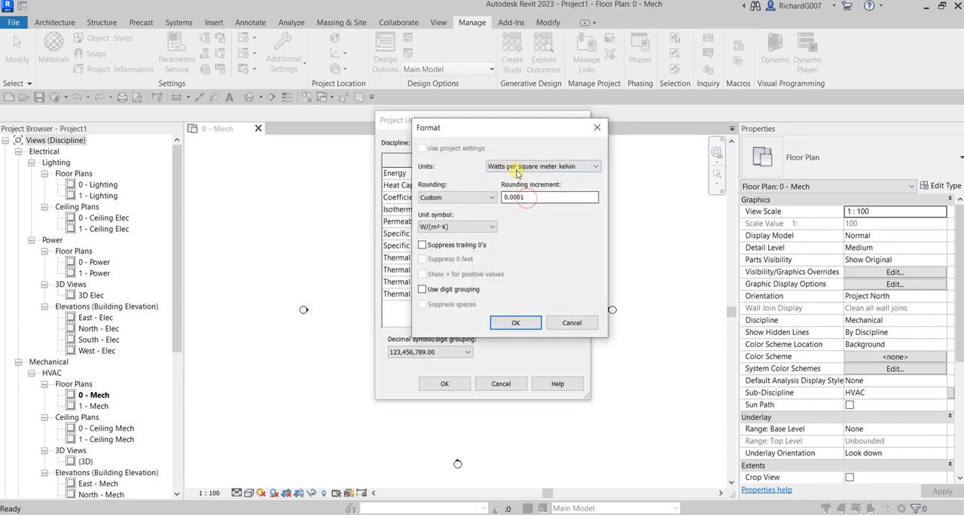
click(513, 166)
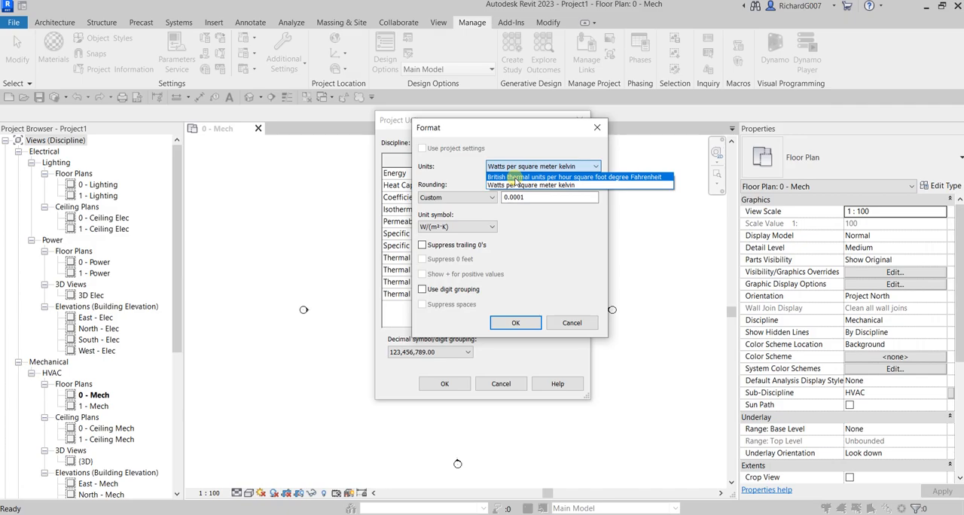
click(512, 178)
click(515, 322)
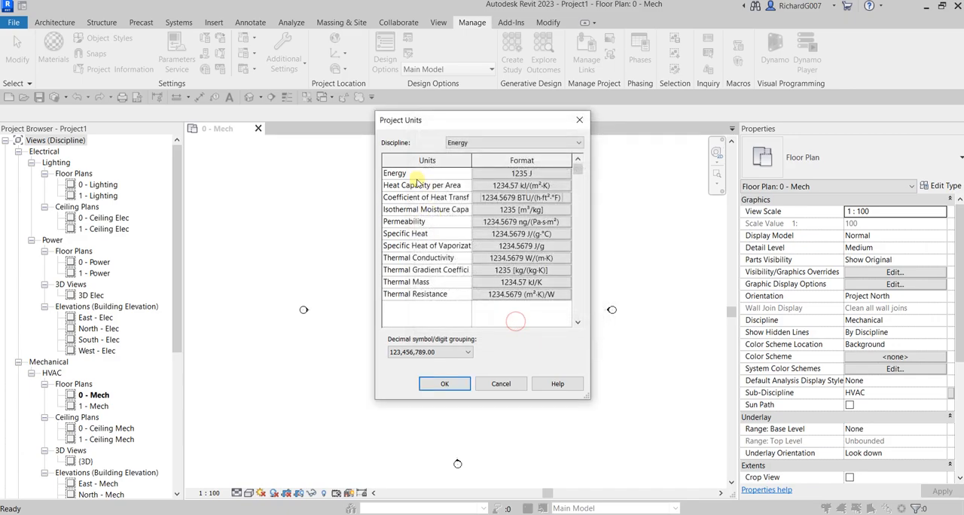
click(517, 174)
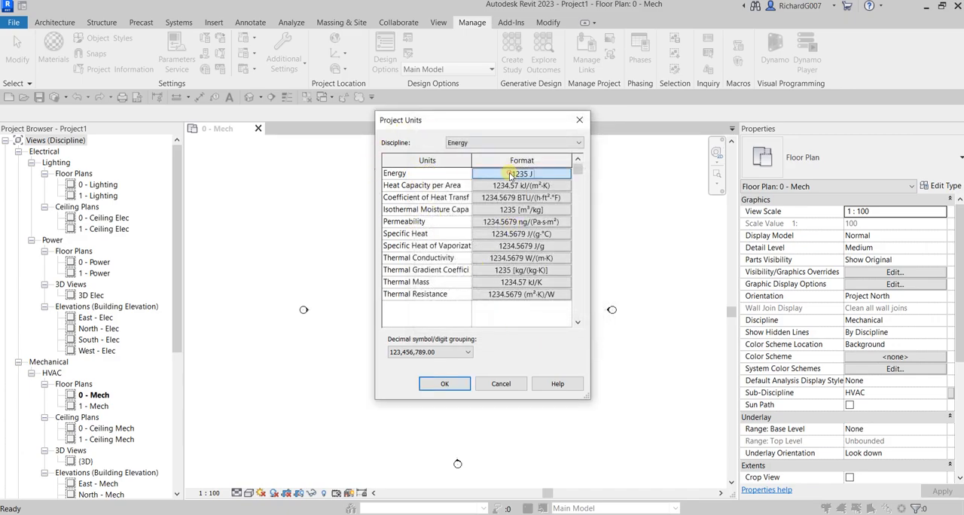
click(509, 168)
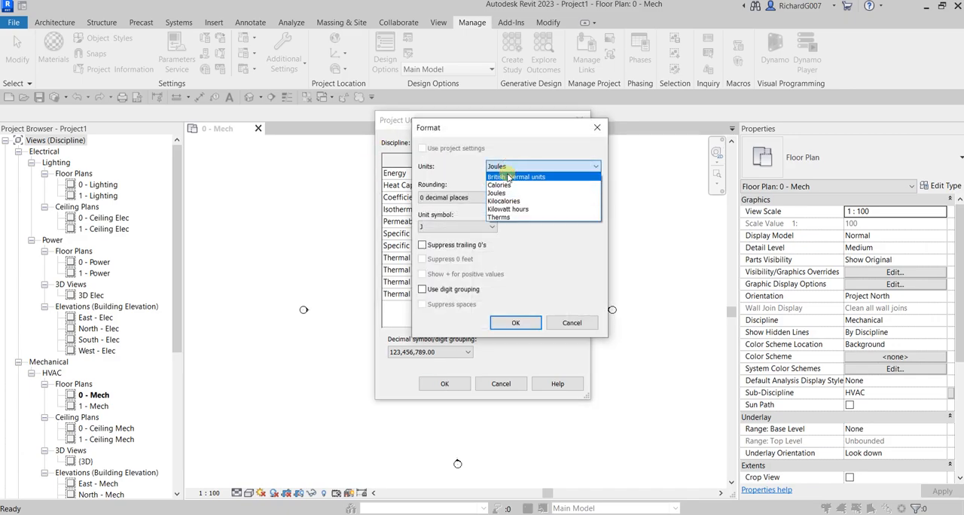
click(510, 177)
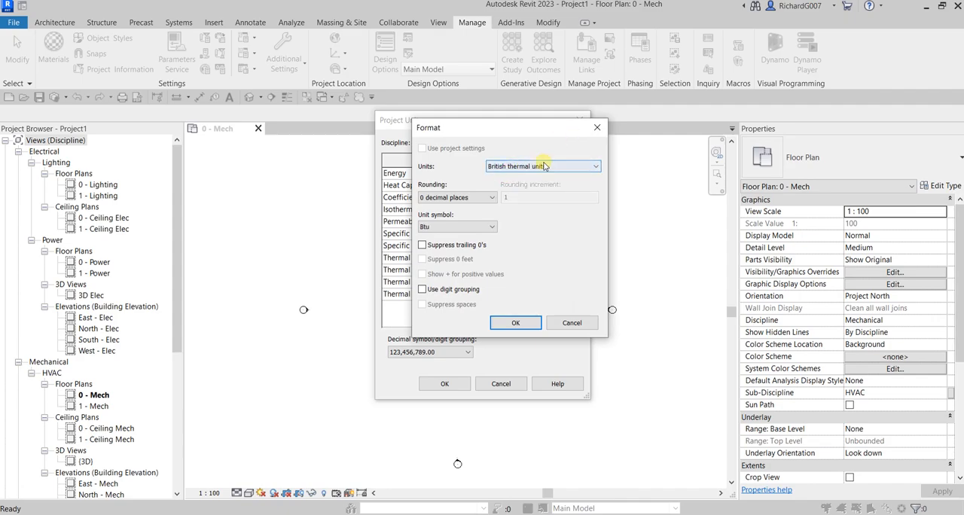
drag(478, 127, 594, 131)
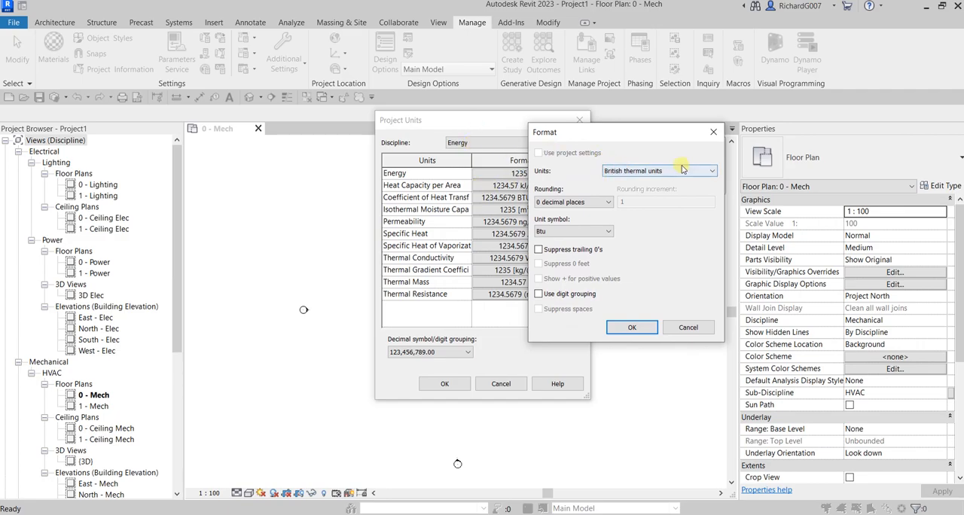
click(687, 327)
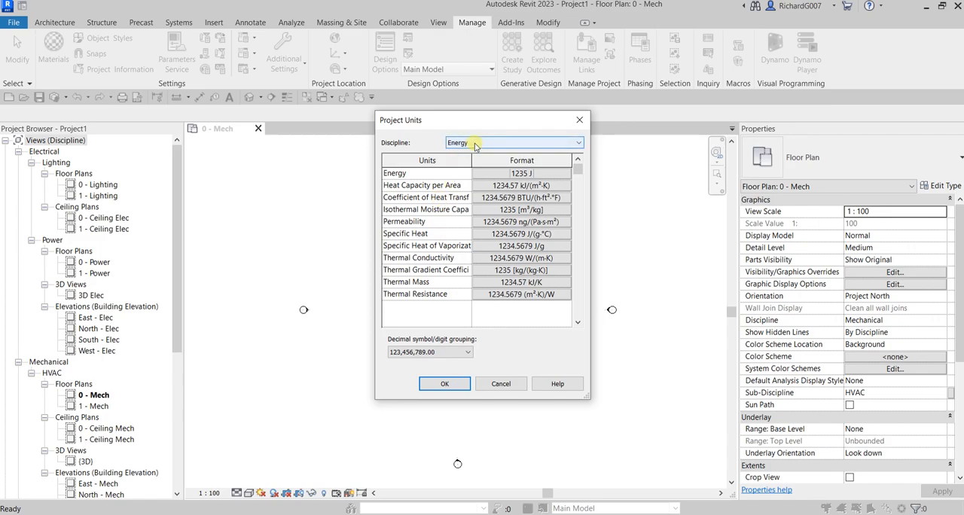
- Review and accept the Coefficient of Heat Transfer format, and apply the project unit settings
click(493, 197)
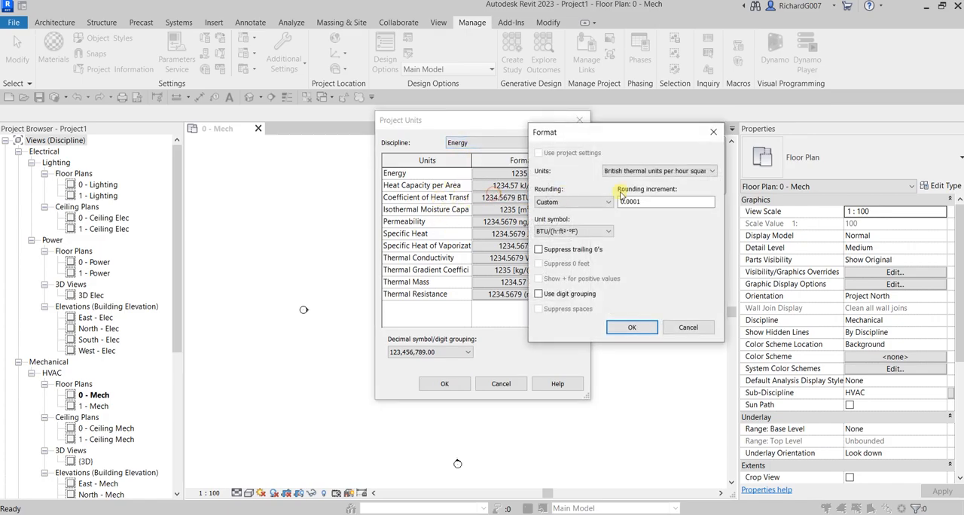
click(630, 329)
click(630, 329)
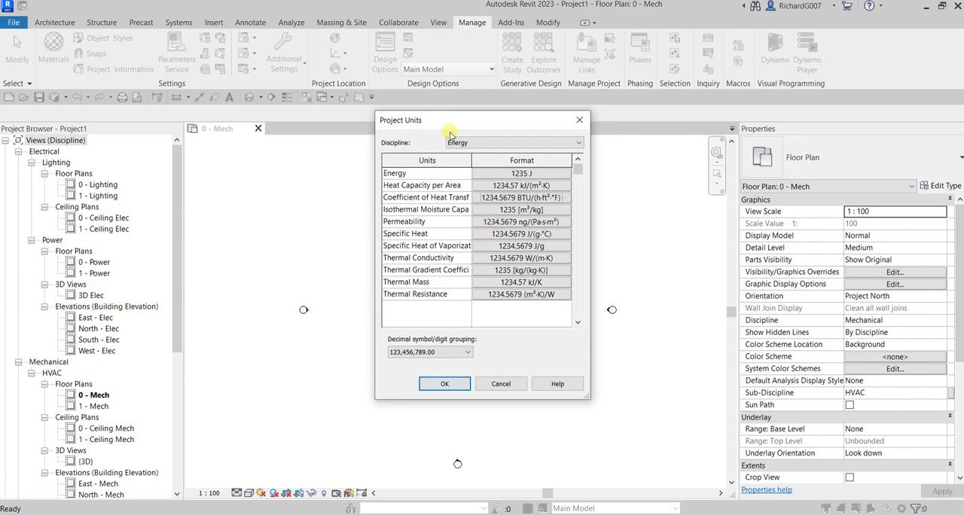
click(445, 385)
click(445, 385)
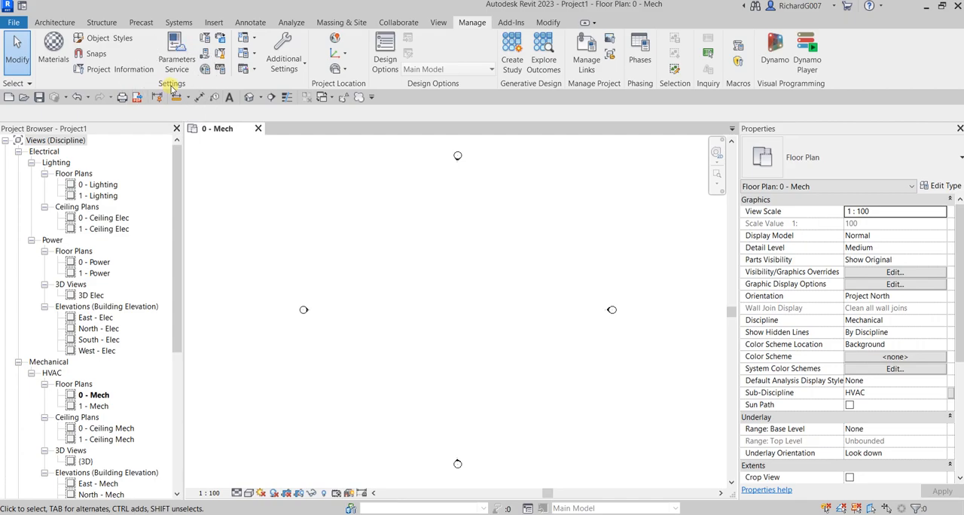
- Open the Project Information and set the Organization Name to "Learning With Rich"
click(124, 69)
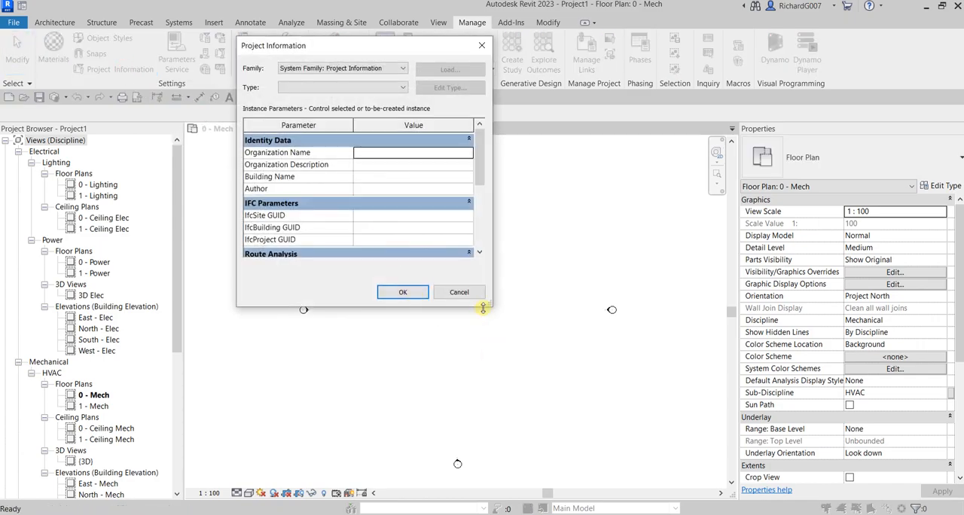
drag(485, 307, 588, 471)
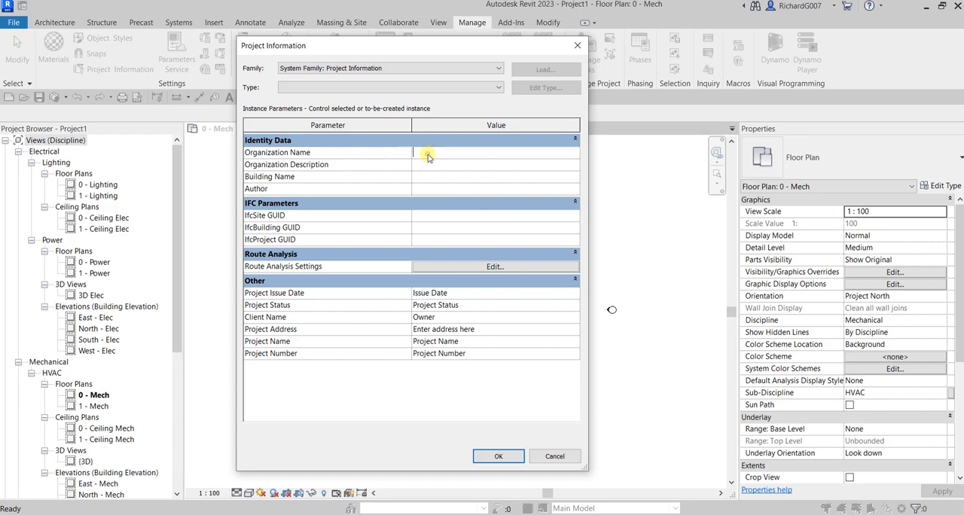
text(Learning)
key(BackSpace)
key(BackSpace)
key(BackSpace)
key(BackSpace)
key(BackSpace)
text(rning With)
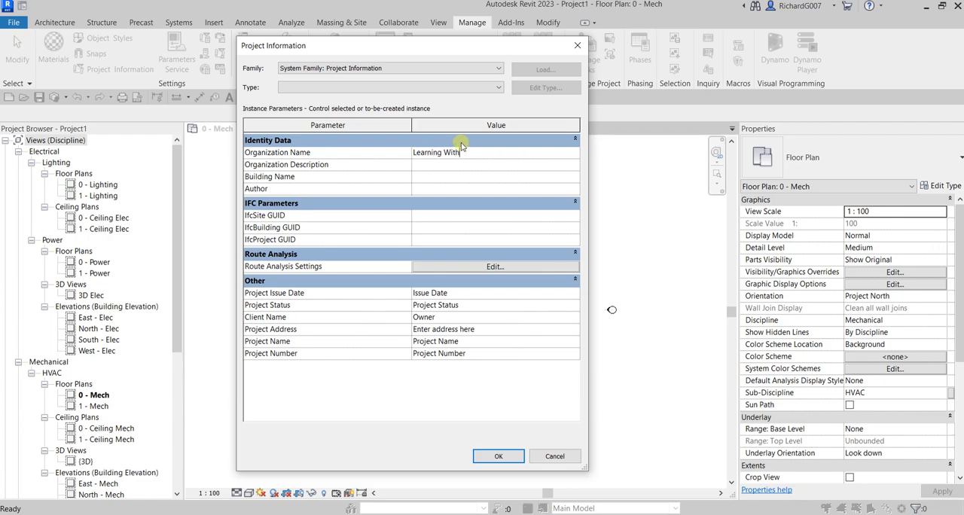
text( Rich)
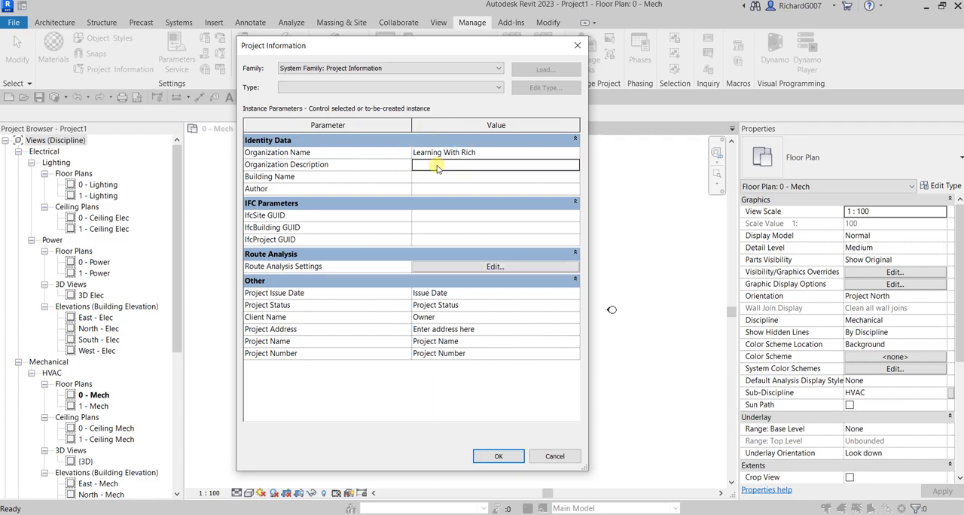
- Set the Organization Description to "Youtube Channel" in the project information
click(437, 165)
text(Lea)
key(BackSpace)
key(BackSpace)
text(Lea)
key(BackSpace)
key(BackSpace)
text(Youtube Channel)
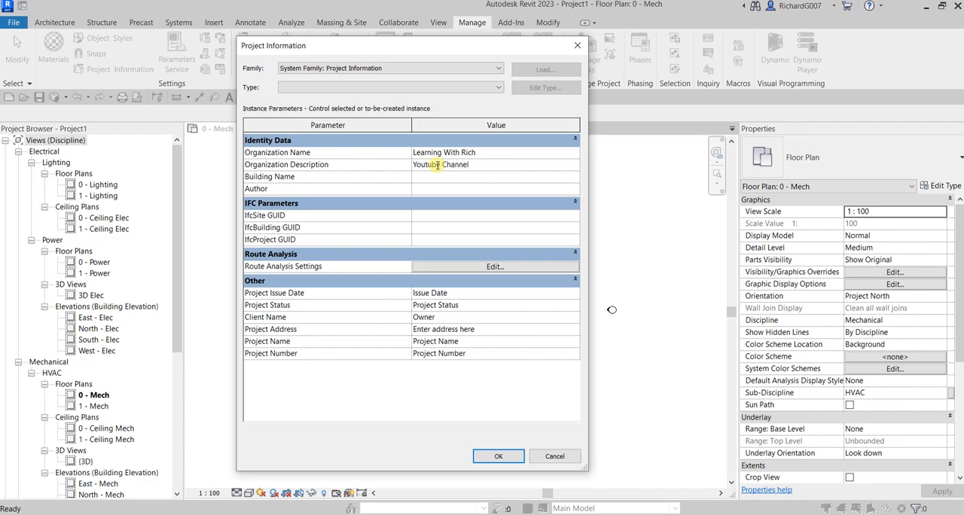
- Set the Building Name to "LWR Building" and enter the author's full name
click(430, 178)
text(LWR Building)
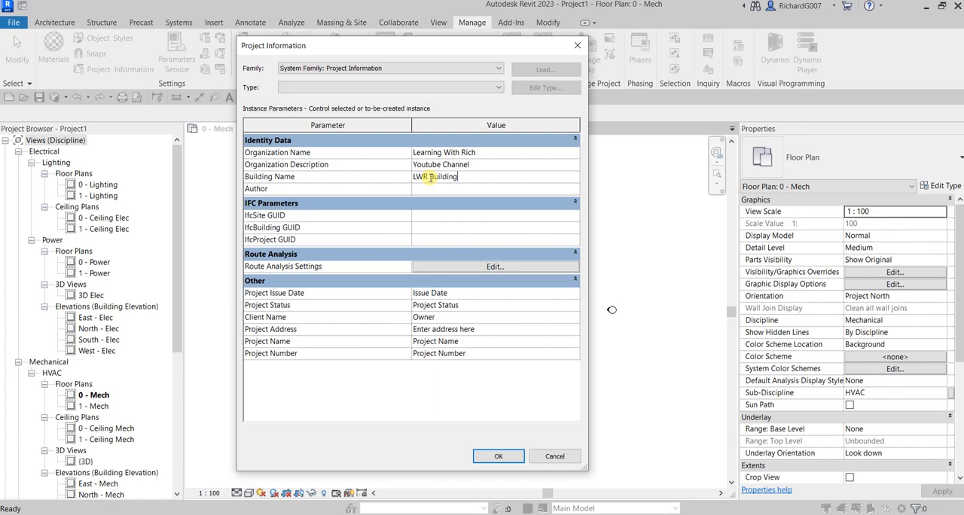
click(437, 189)
text(Rich)
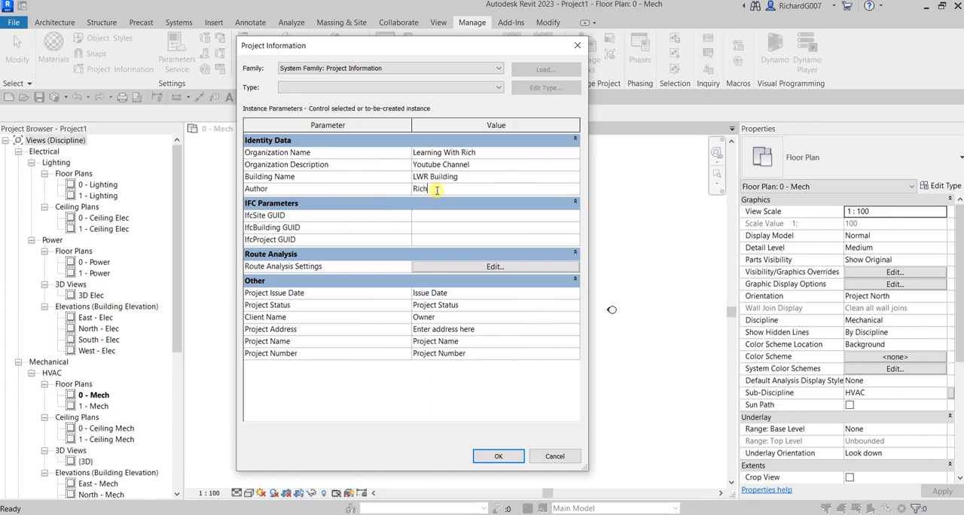
text( Garcia)
- Set the Project Issue Date to "June 29, 2022" and the Project Status to "Starter"
click(457, 294)
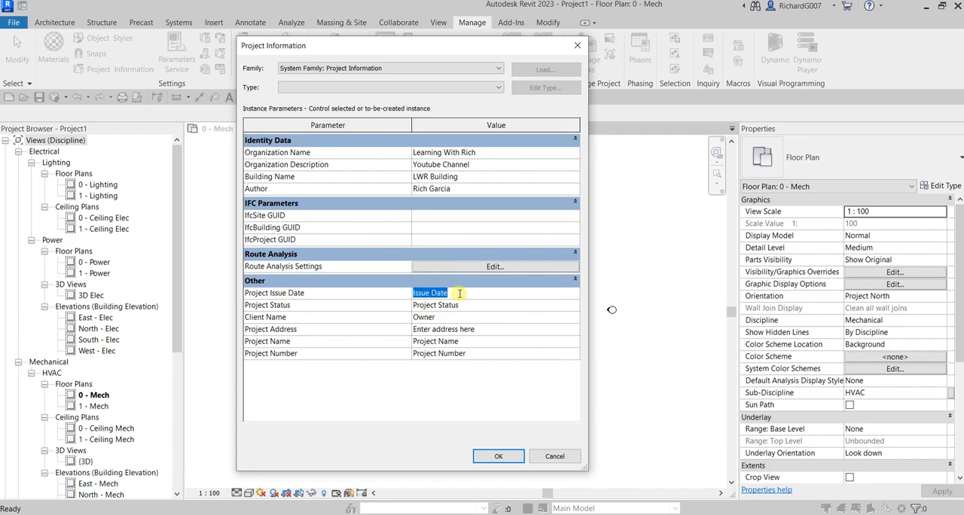
text(June 29, 2022)
click(465, 305)
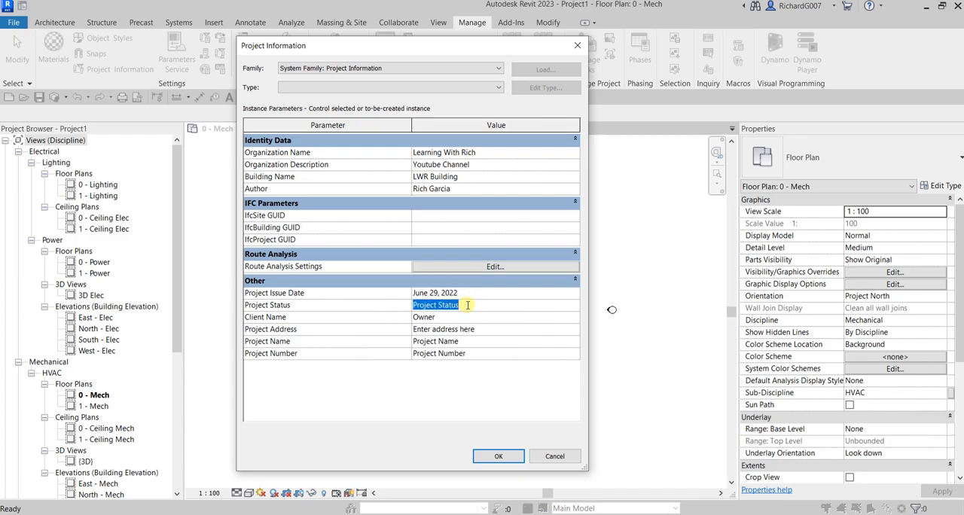
text(Starter)
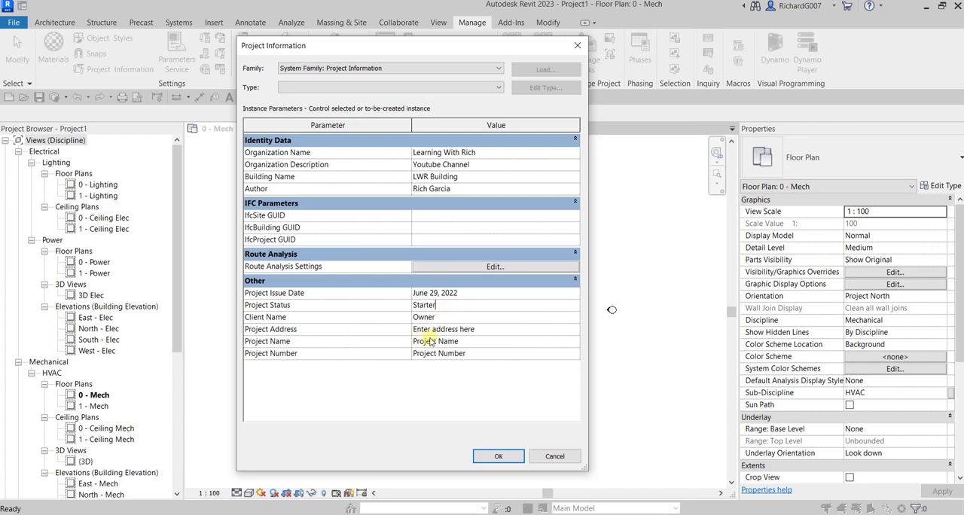
- Set the Client Name to "ABC Inc." in the project information
click(449, 316)
text(ABC Inc.)
- Enter the street and road of the Project Address as multi-line text, with the road on a second line
click(483, 330)
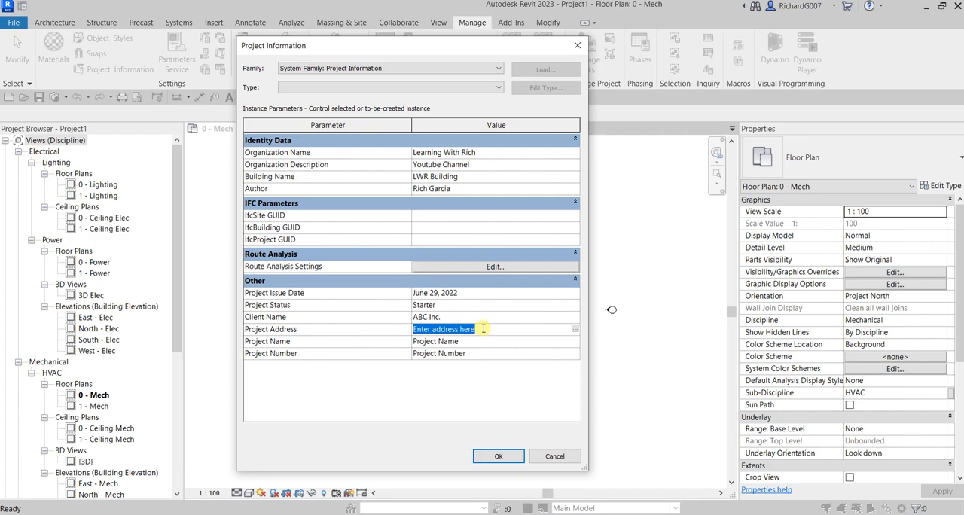
click(575, 329)
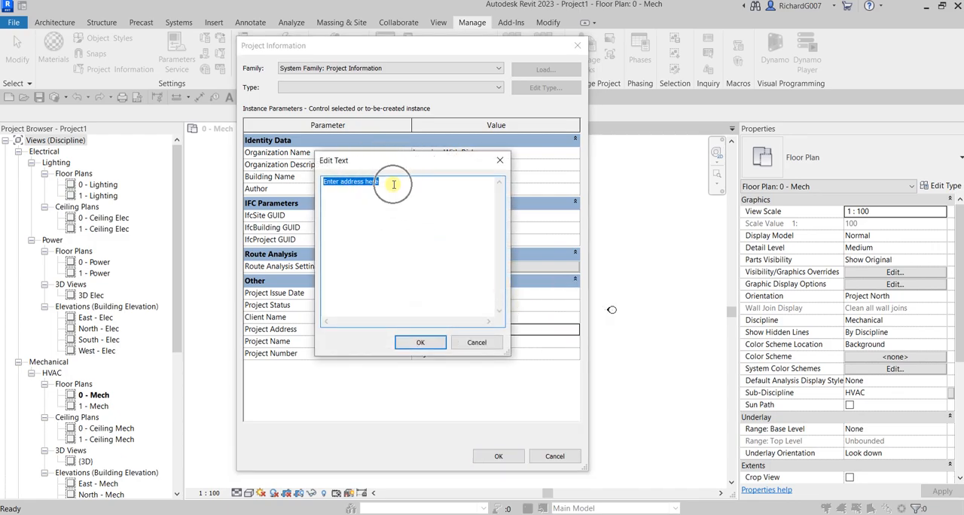
text(123)
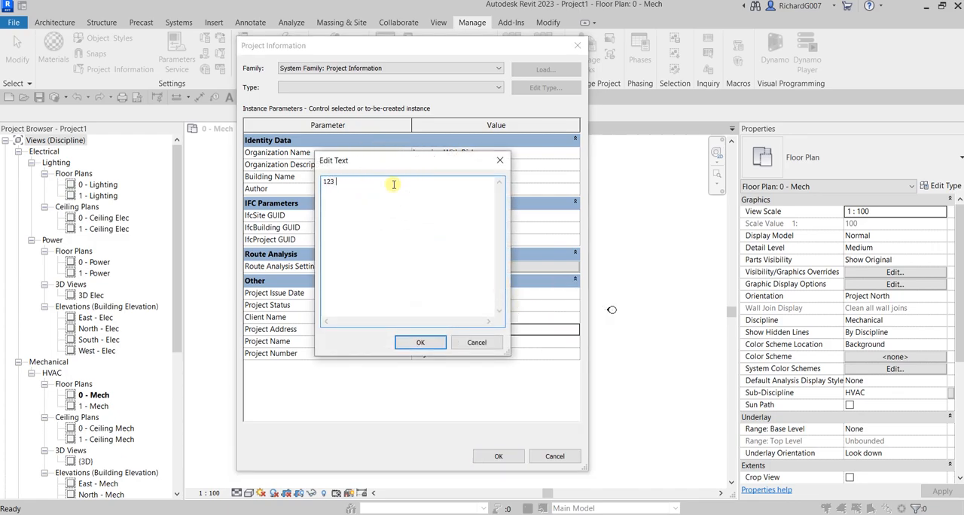
text( Street S)
text(0)
text( Road)
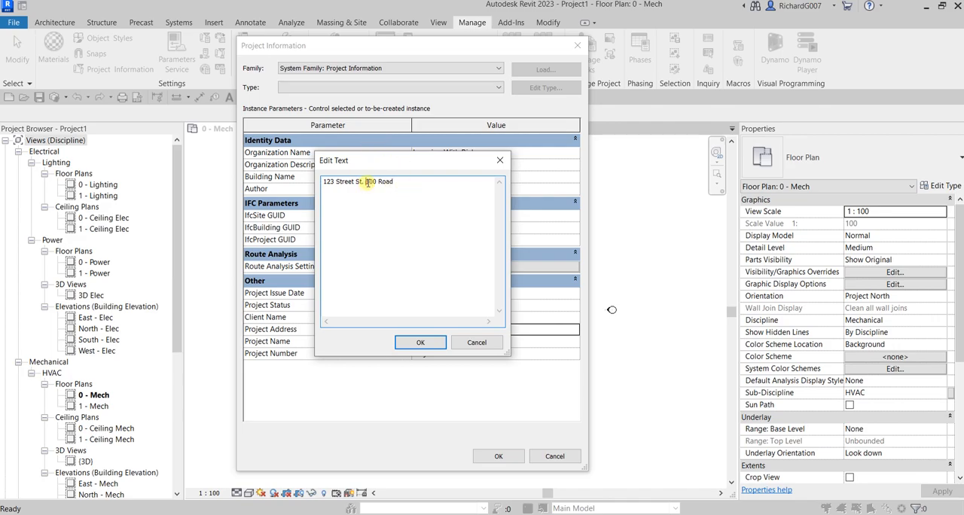
click(366, 181)
key(Return)
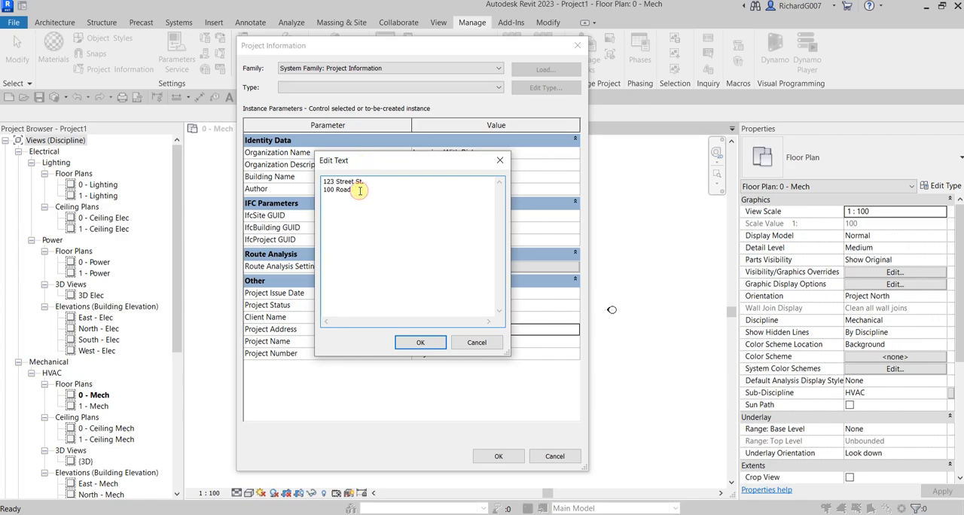
- Add the country on a third line and the postal code after the road, and accept the Project Address
key(Return)
text(New Zealand)
click(363, 189)
text(8900)
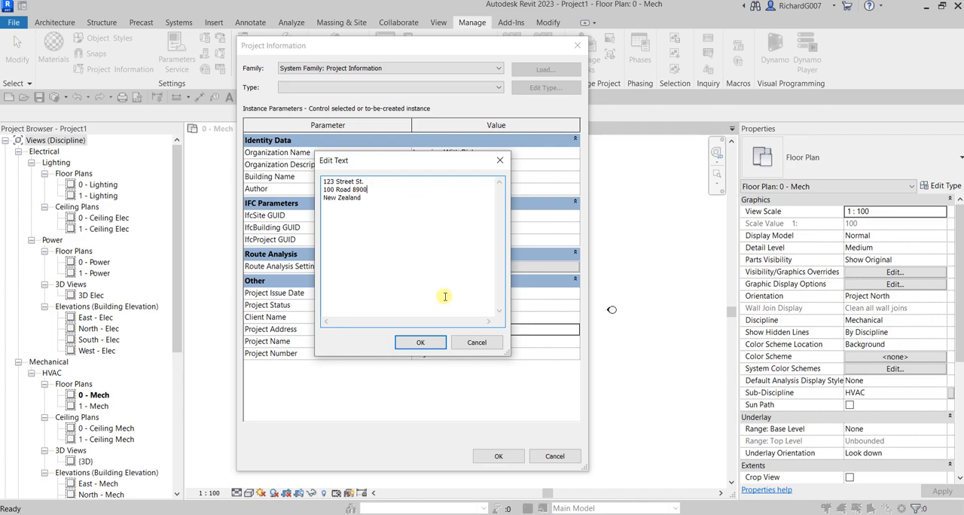
click(422, 343)
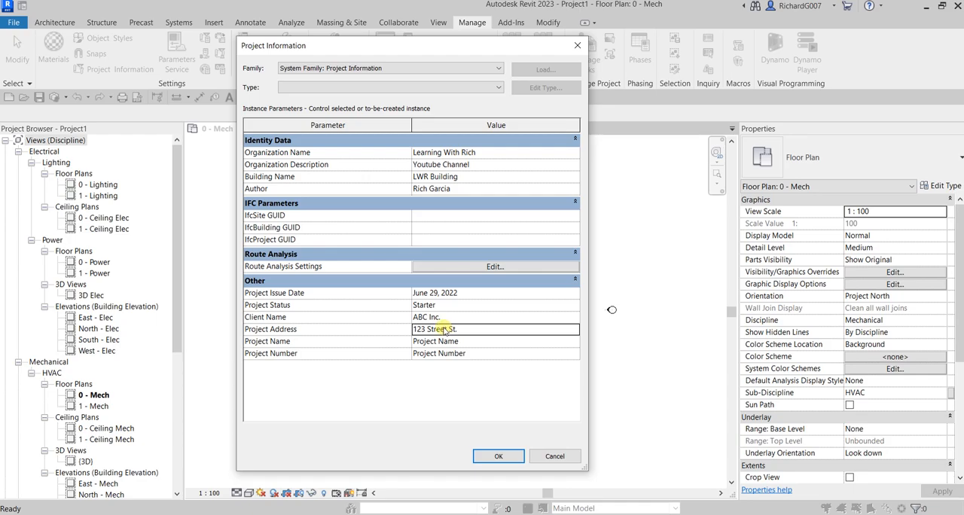
- Set the Project Name to "LWR Building Office"
click(472, 343)
text(LWR )
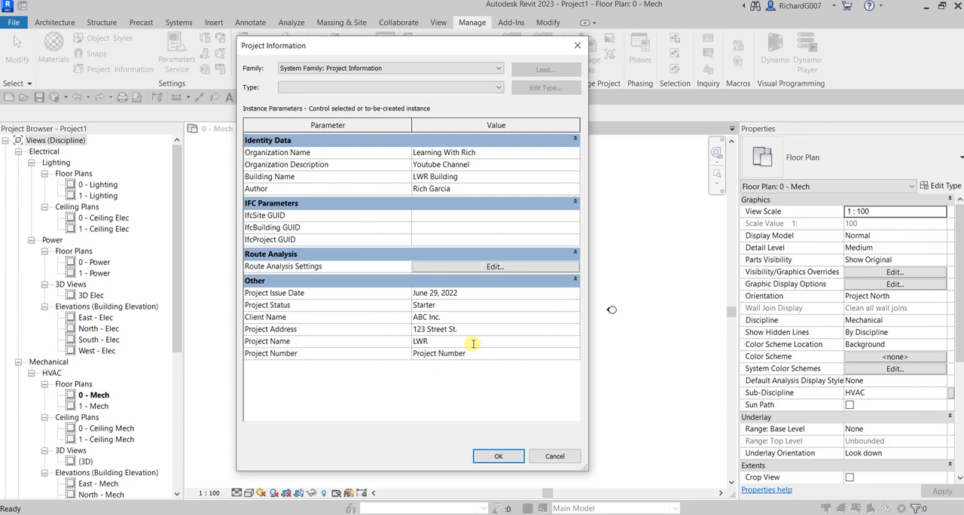
text(Building Office)
- Set the Project Number to "LWR-01-A" and apply the project information
click(482, 355)
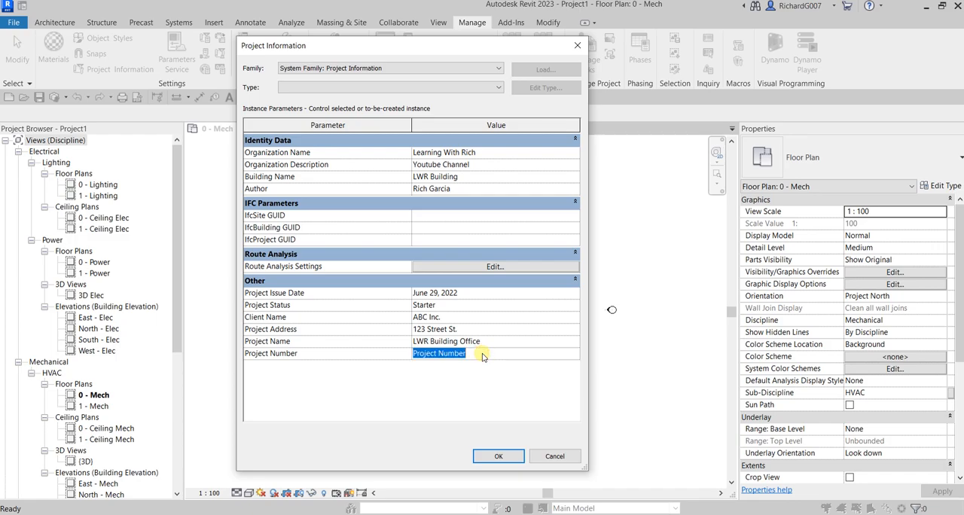
text(LWR)
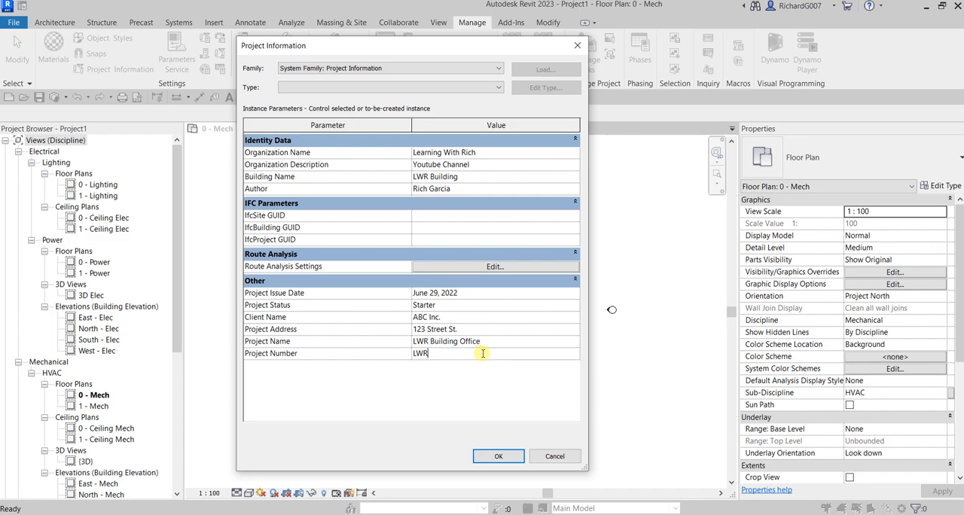
text(-01-A)
click(493, 457)
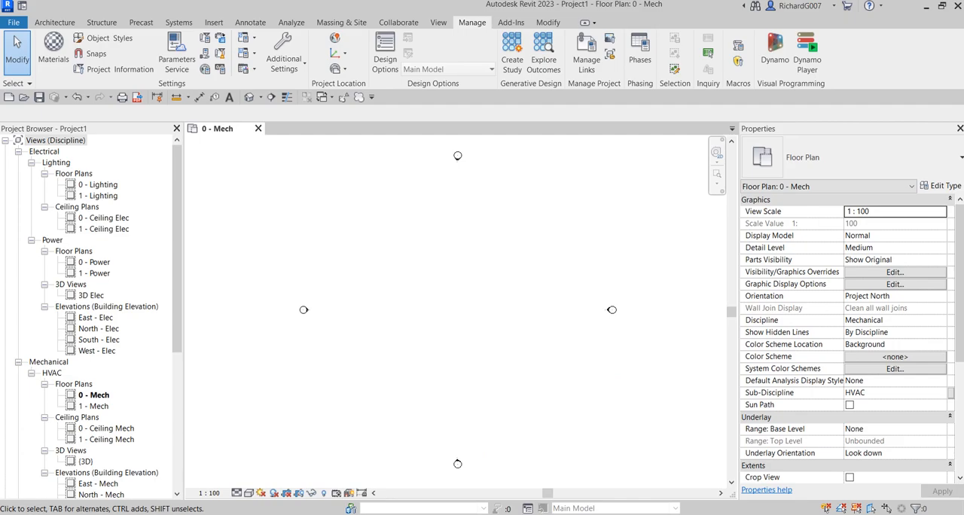
- Reopen the Project Information, review the obstacle categories in the Route Analysis Settings, and accept both dialogs without changes
click(123, 70)
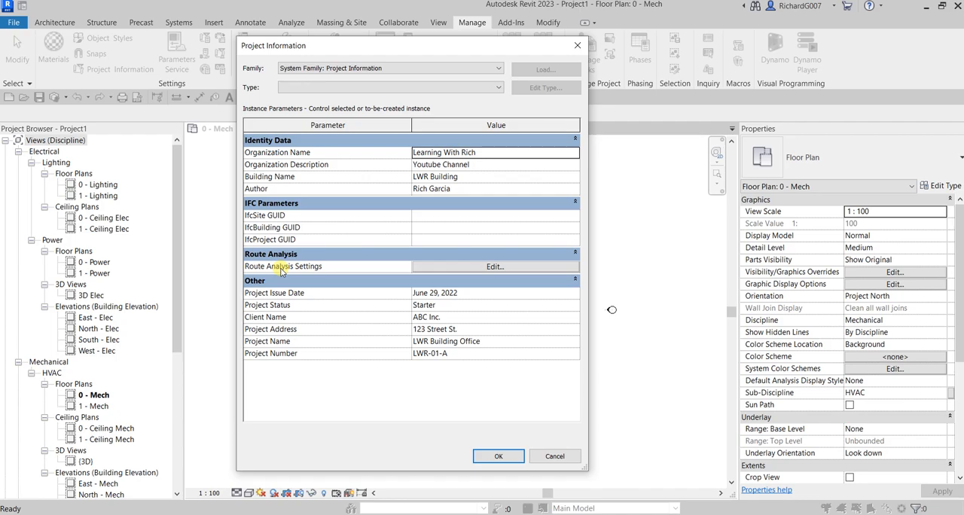
click(495, 267)
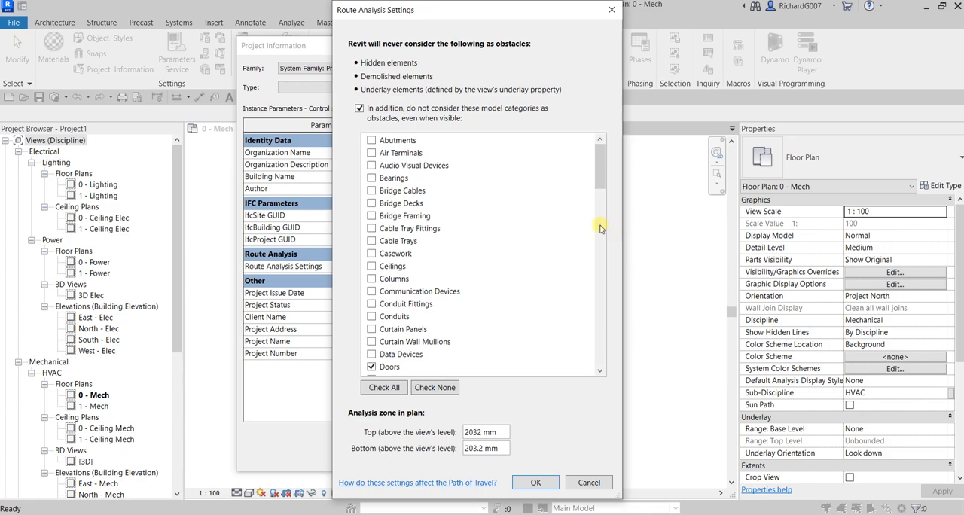
scroll(490, 247, down, 5)
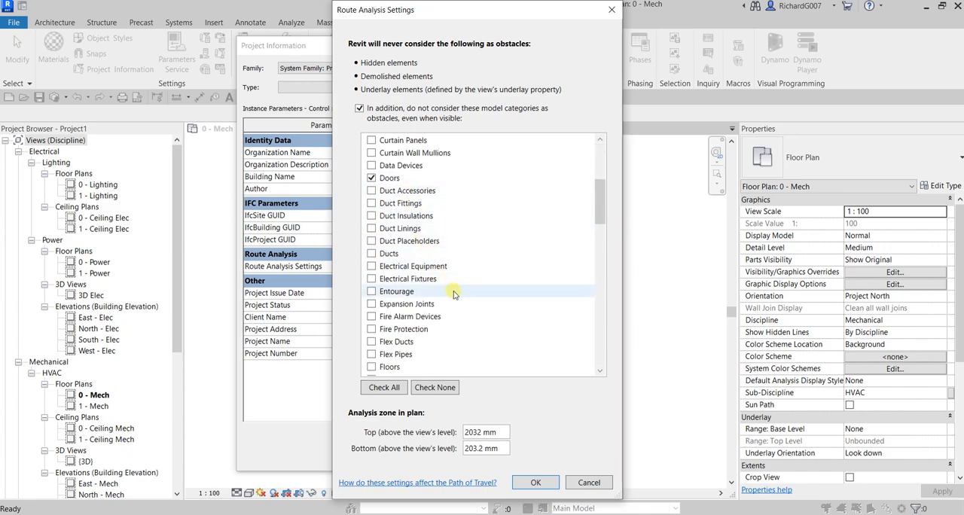
scroll(455, 292, up, 4)
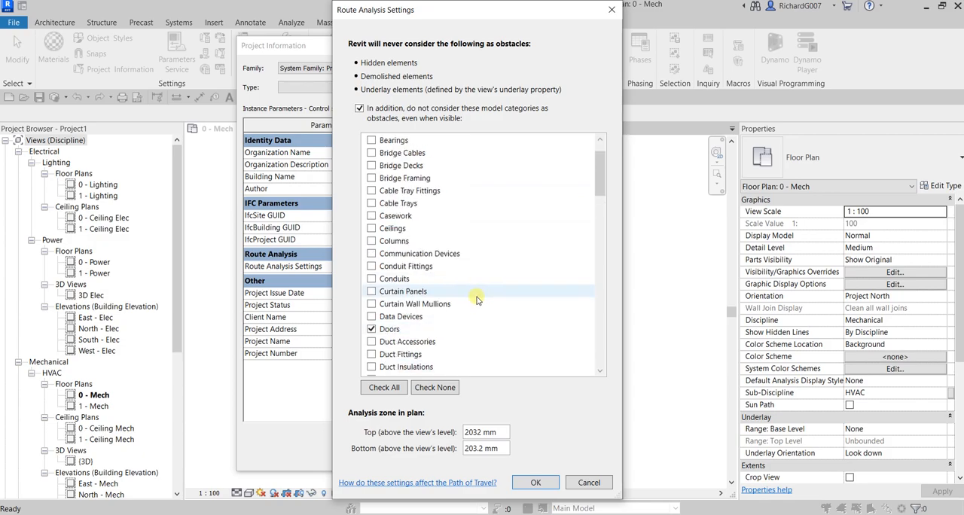
click(540, 487)
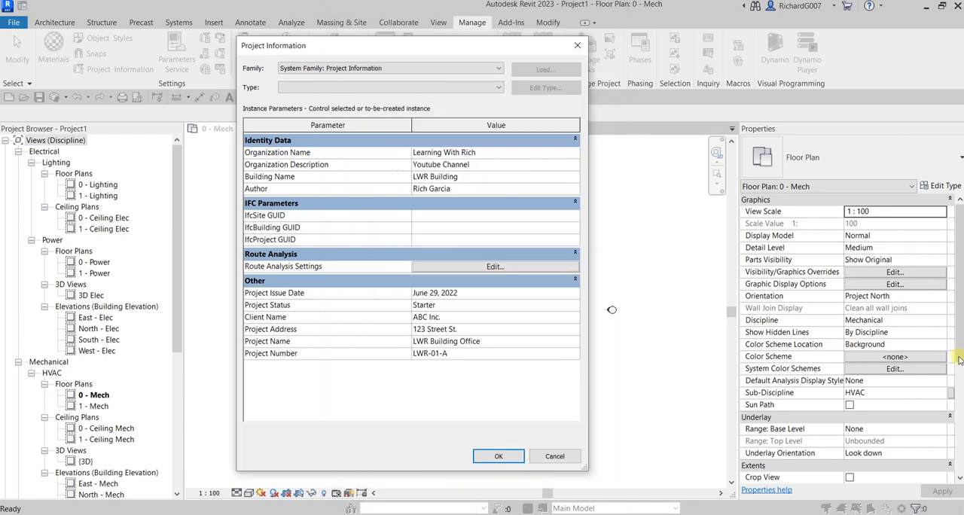
click(498, 457)
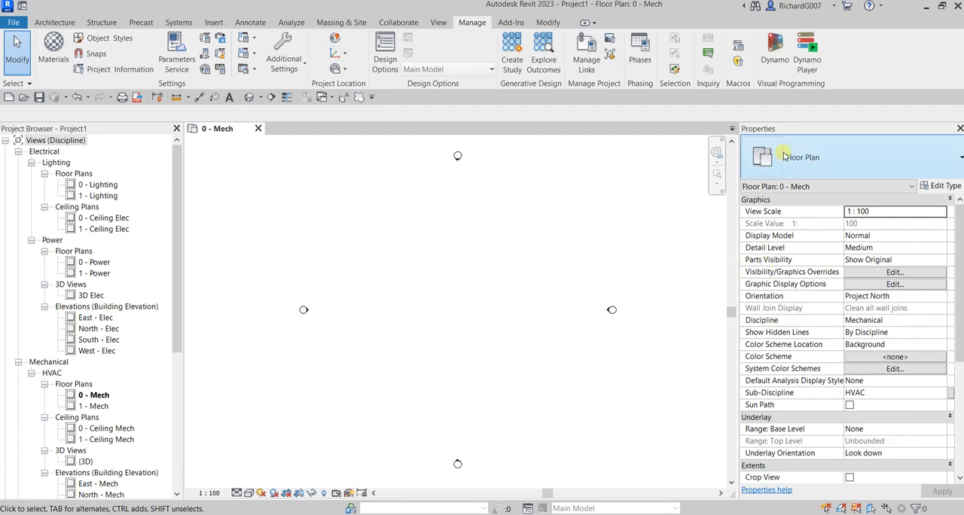
- Review the type properties of the 0 - Mech floor plan and close them without changes
click(762, 131)
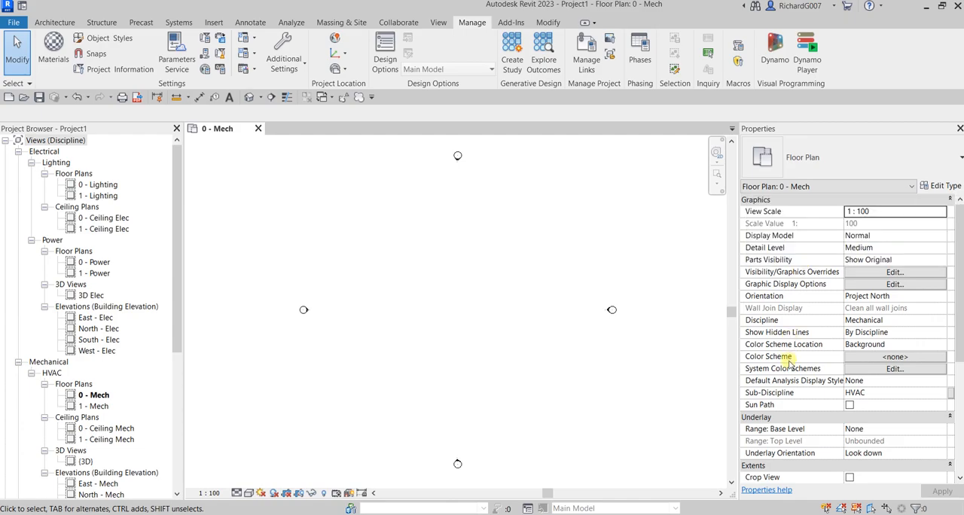
click(948, 189)
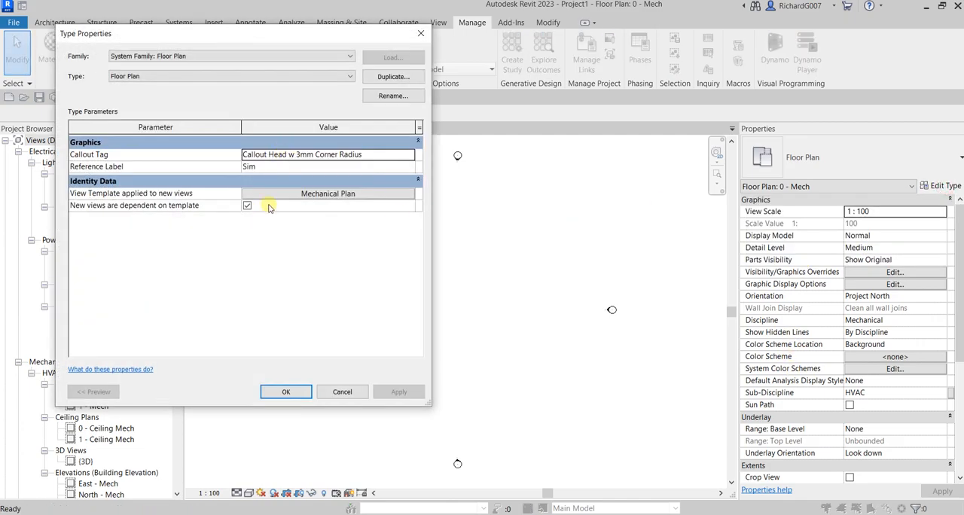
click(346, 392)
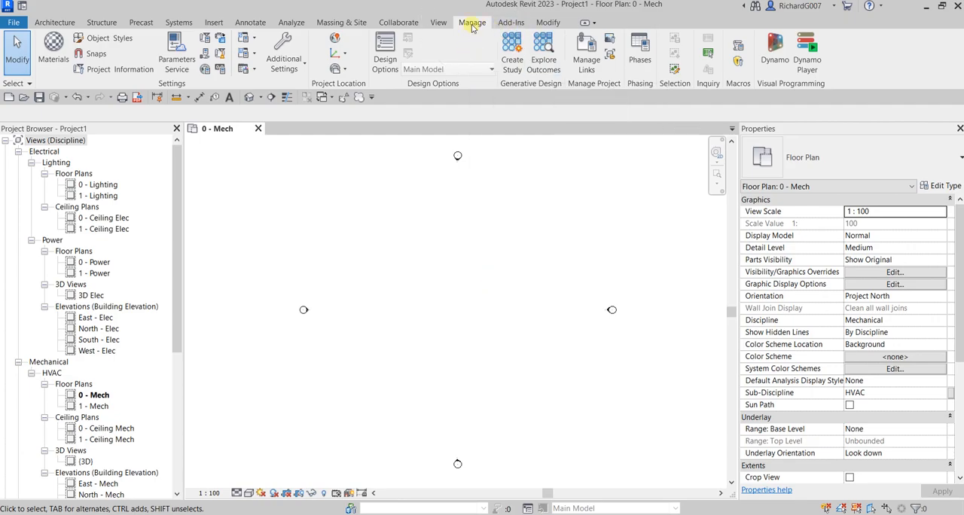
- Create a shared parameter file named "Revit 2023 Shared Parameters" in the Documents folder
click(205, 54)
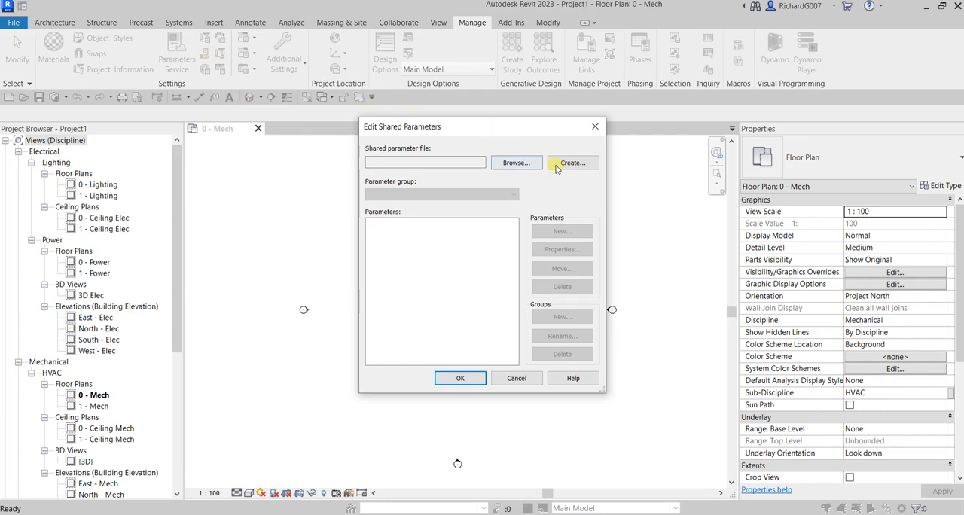
click(578, 167)
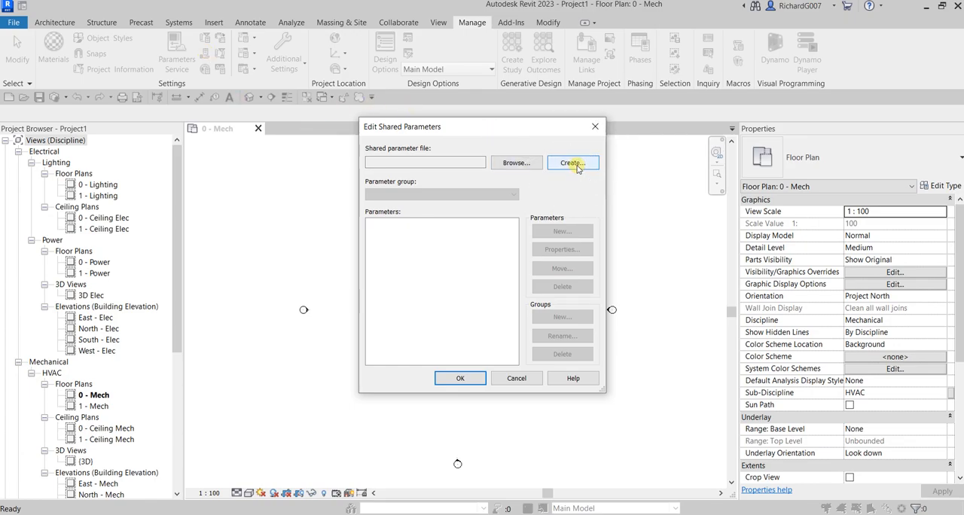
click(578, 167)
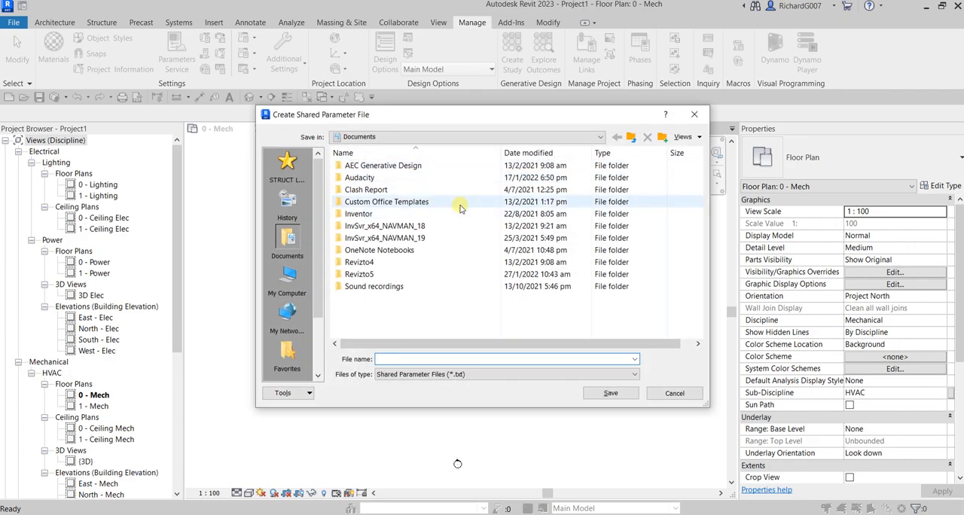
key(ctrl)
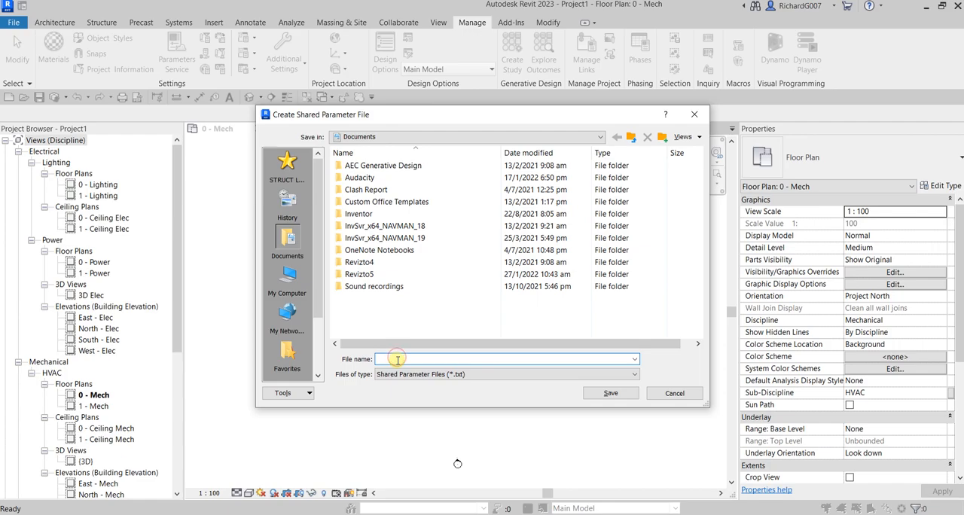
text(REvit)
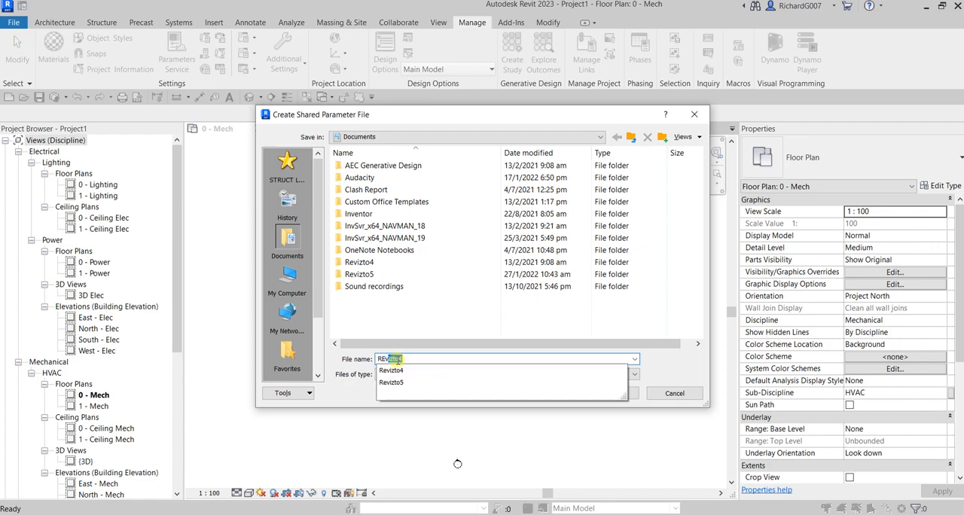
key(BackSpace)
key(BackSpace)
key(BackSpace)
key(BackSpace)
text(evit)
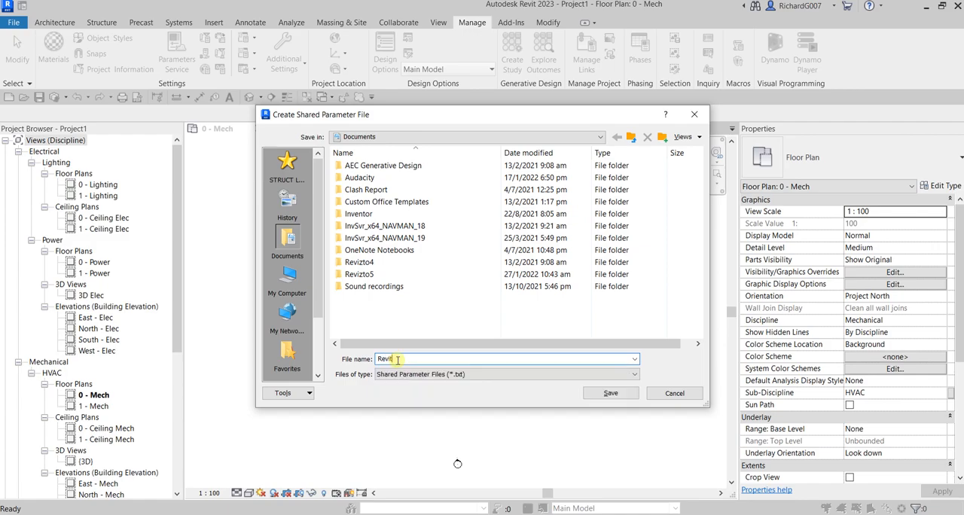
text( 2023 Shared Parameters)
click(610, 394)
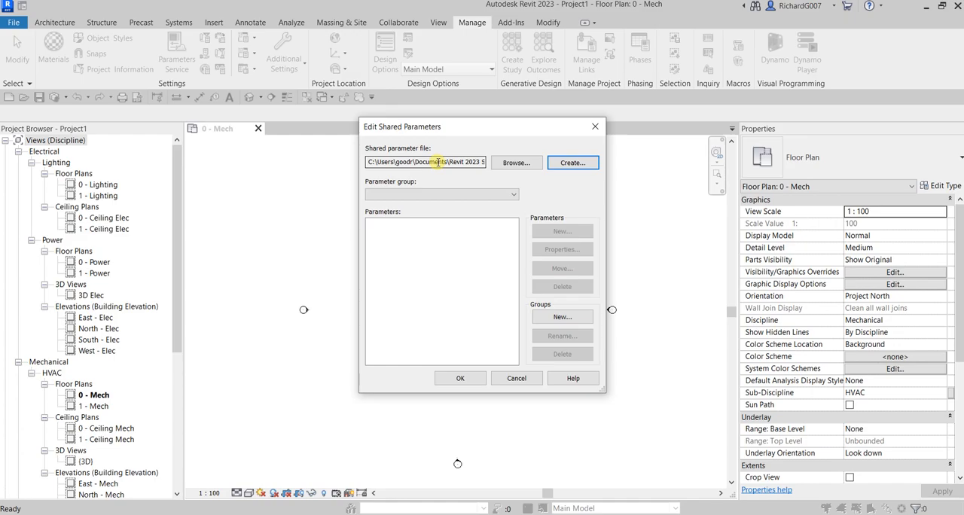
- Add a parameter group named "Green House Gas" to the shared parameter file
click(559, 320)
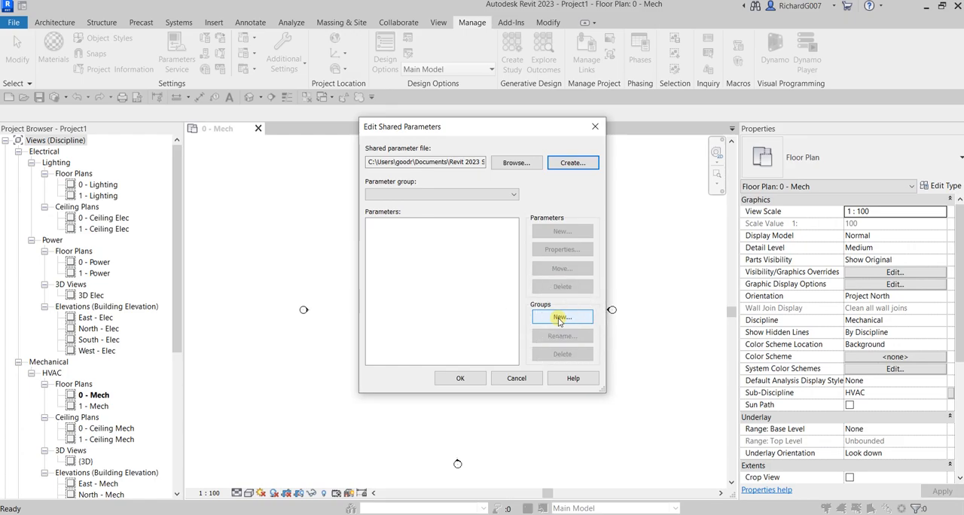
click(559, 320)
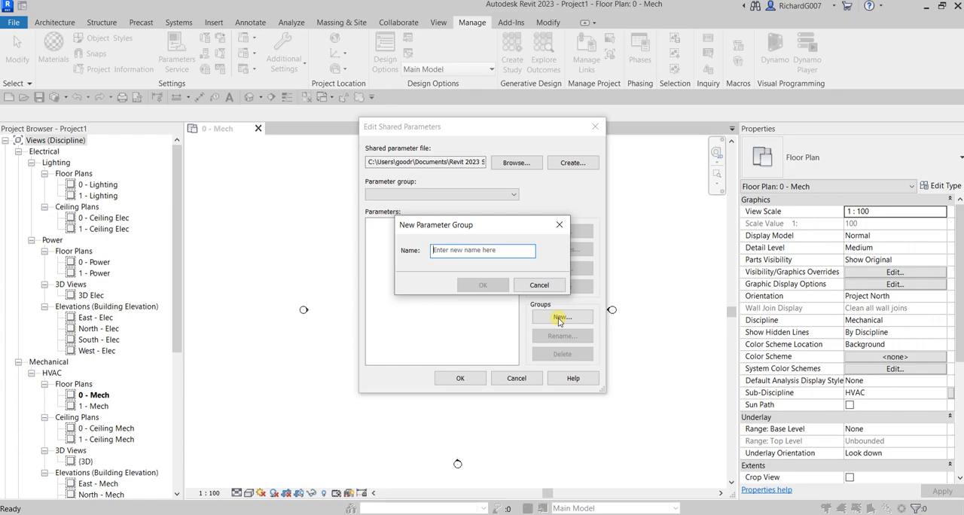
click(448, 251)
text(Green House)
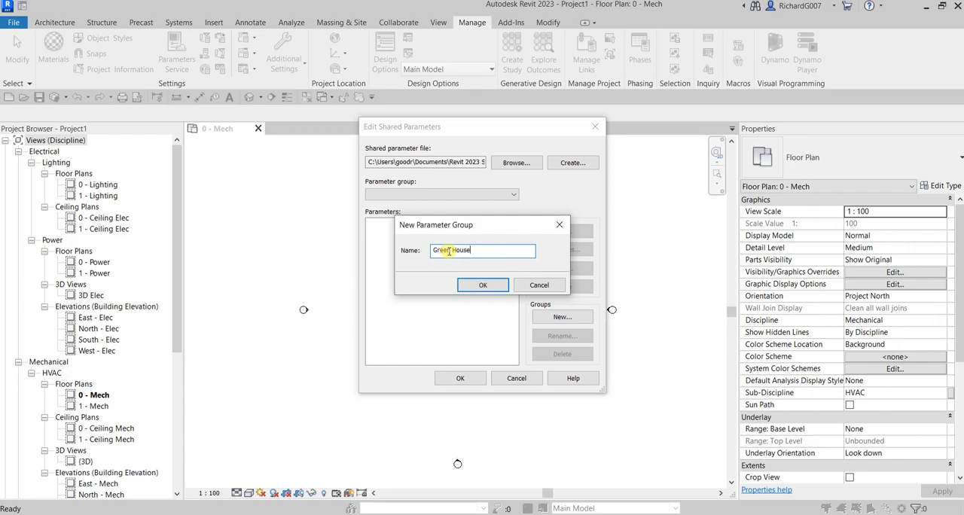
text( Gas)
click(482, 285)
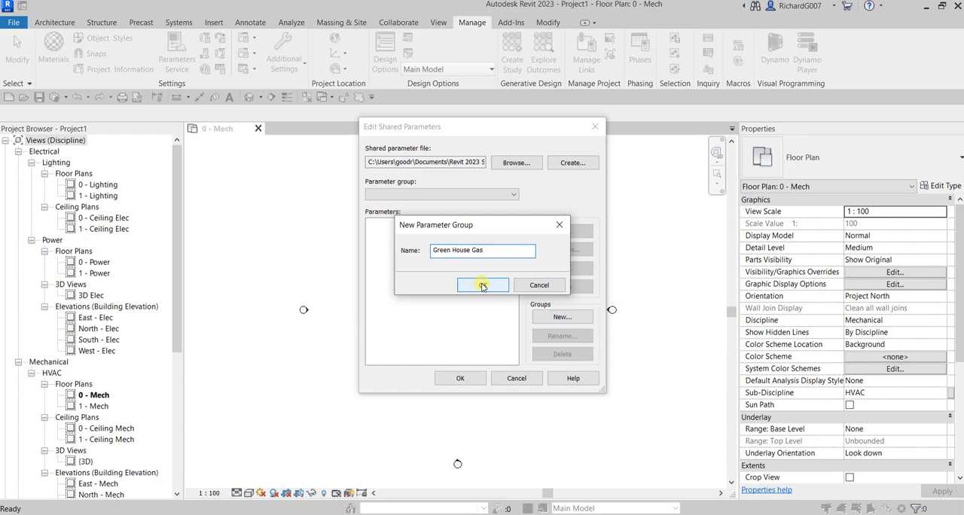
click(482, 285)
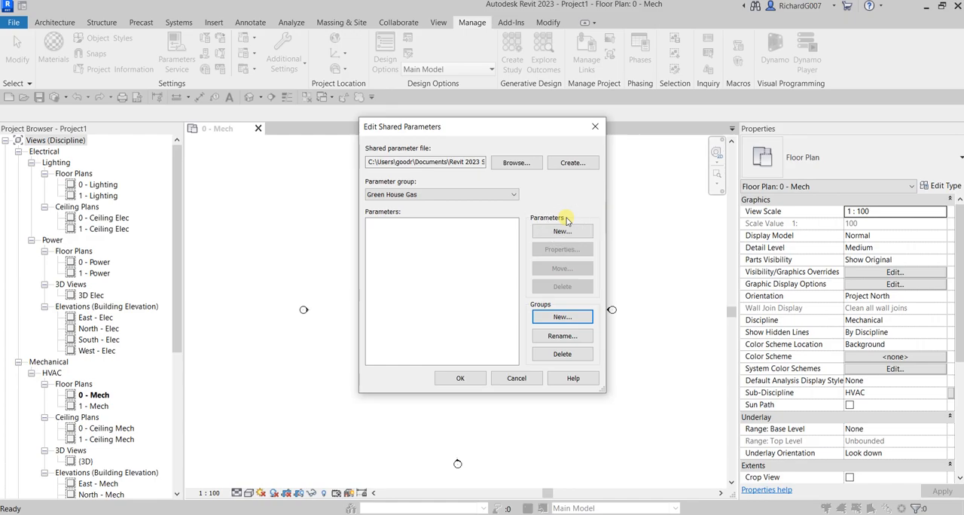
click(573, 167)
key(ctrl)
key(ctrl)
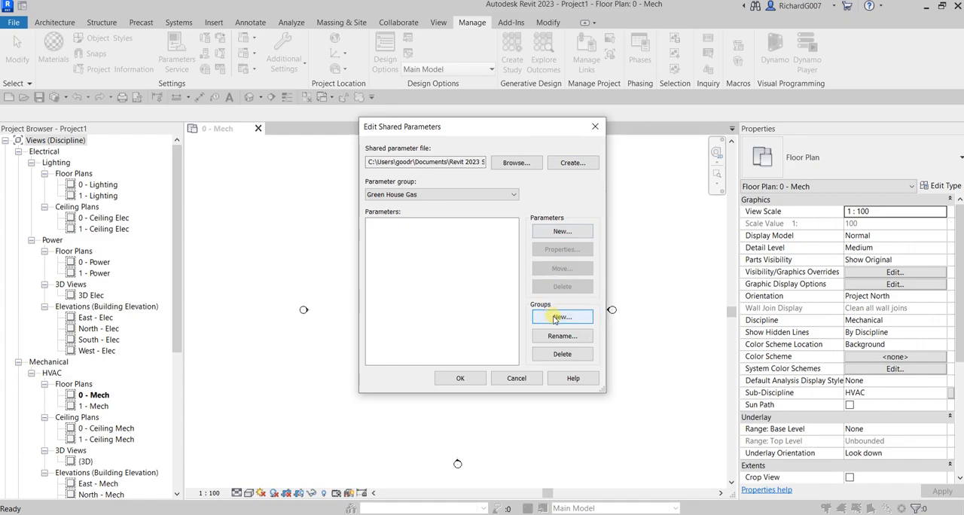
key(ctrl)
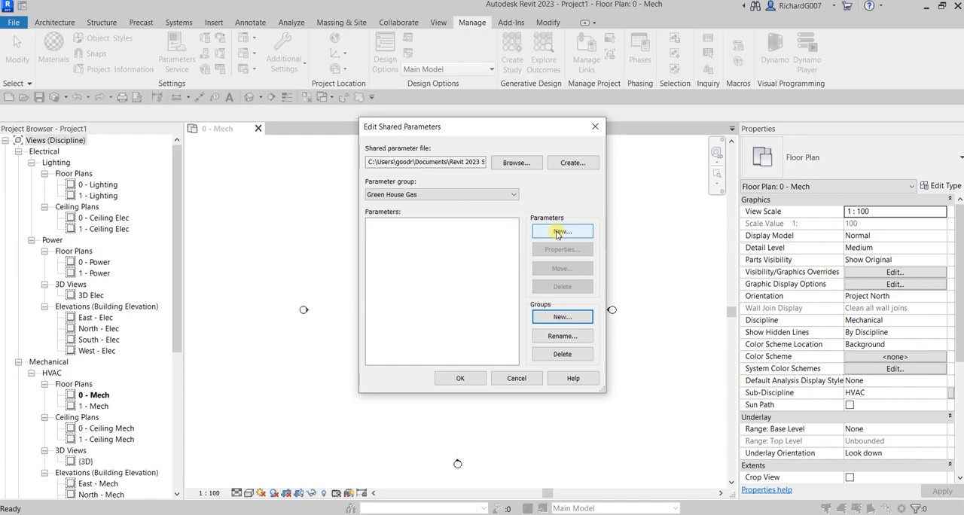
key(ctrl)
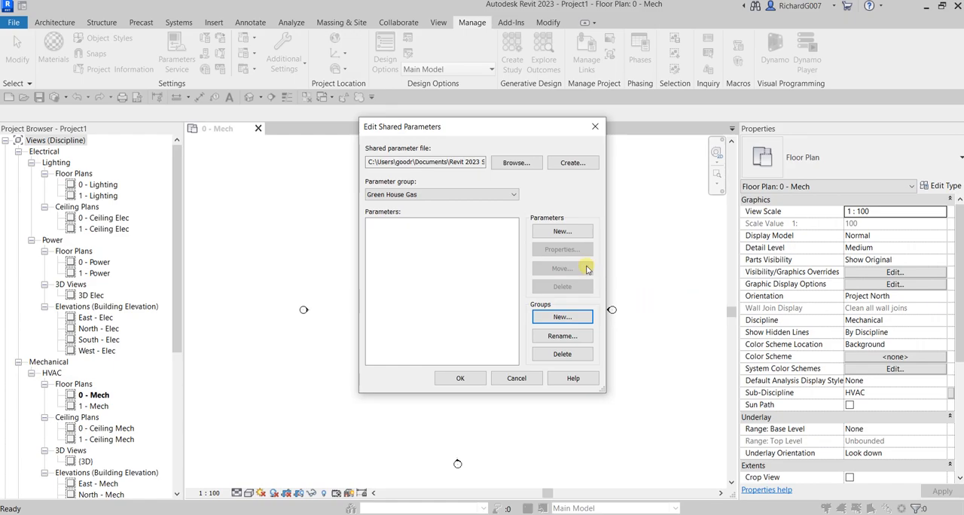
key(ctrl)
- Add a shared parameter "Carbon Footprint Factor" to the Green House Gas group, with discipline Energy and parameter type Energy
click(562, 232)
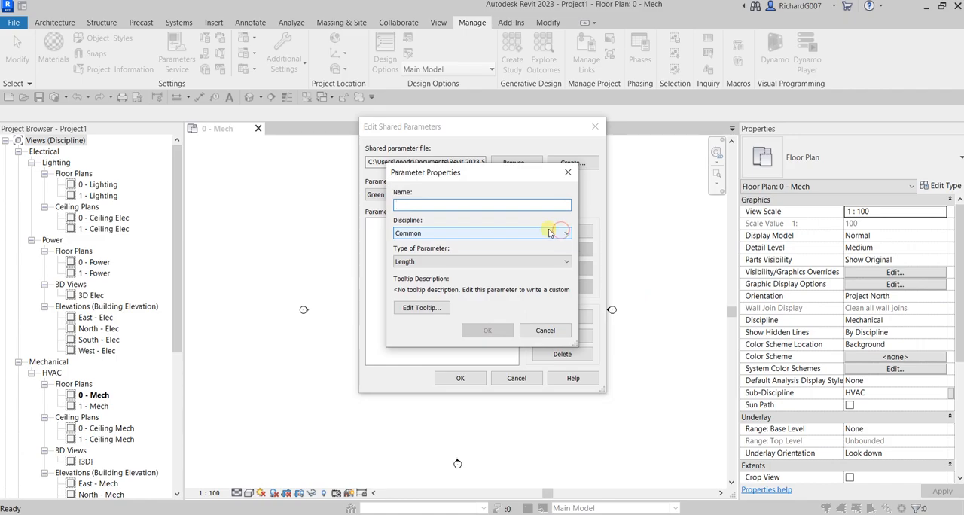
click(423, 203)
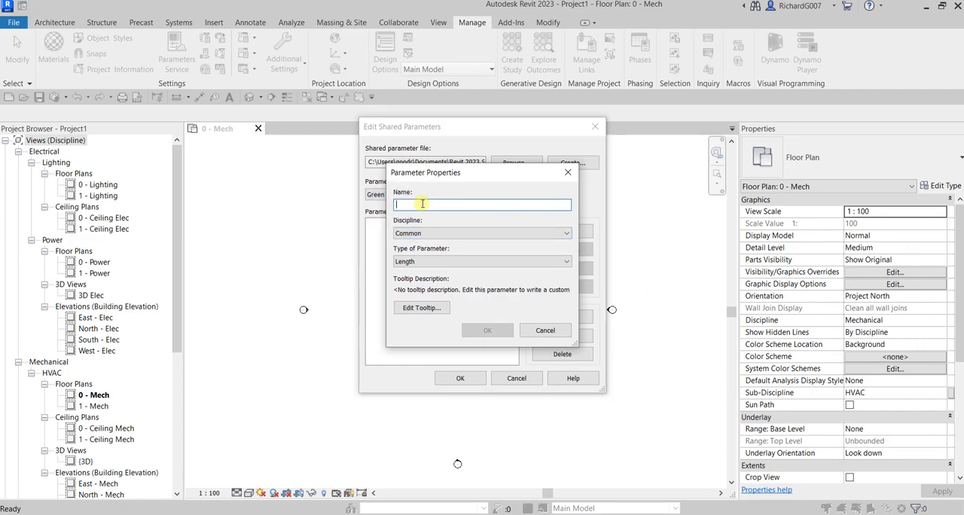
text(Car)
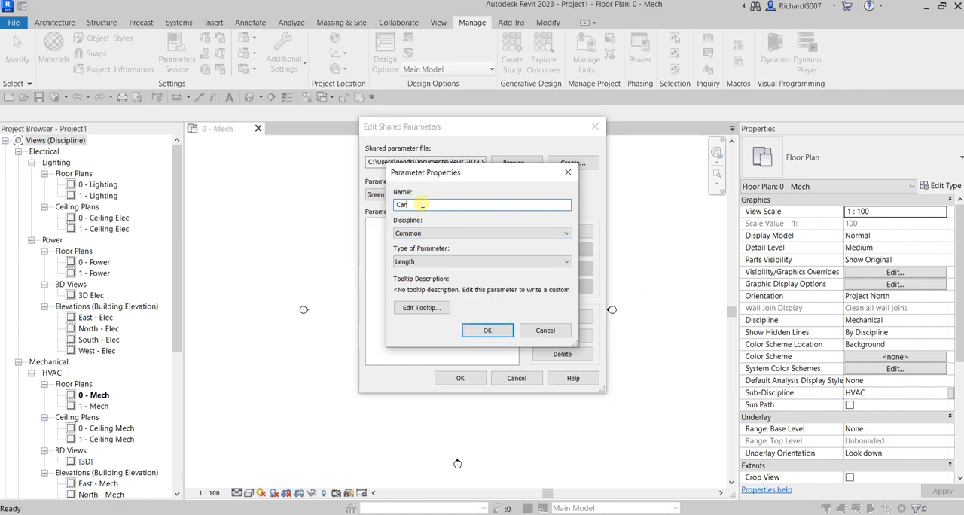
text(bon Footprint Factor)
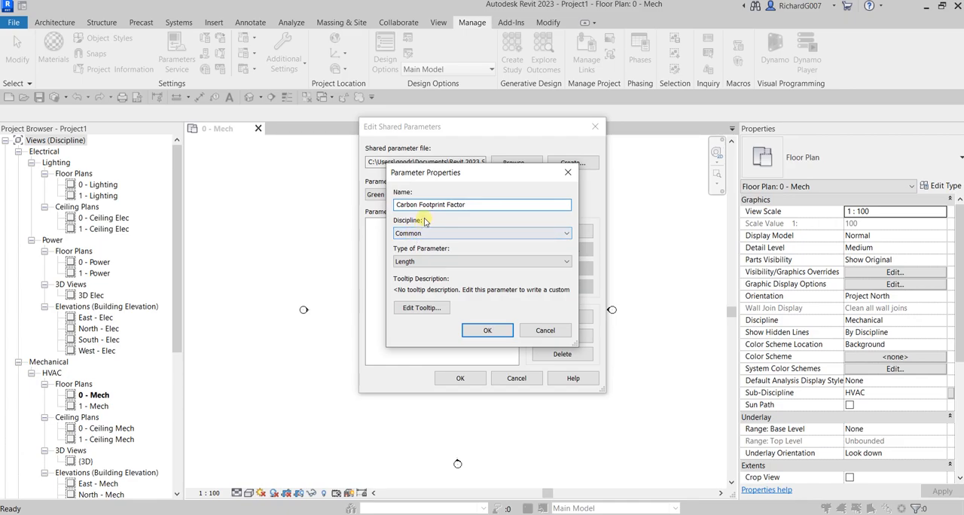
click(418, 234)
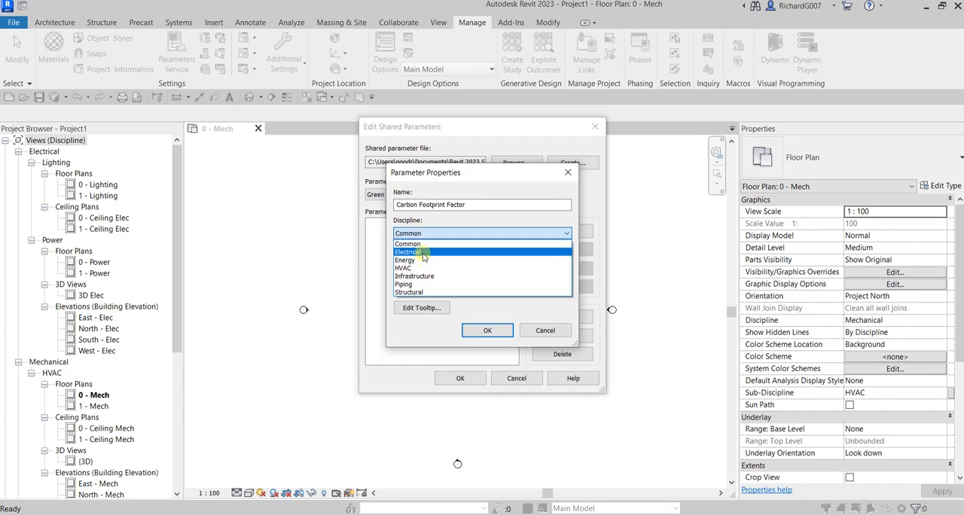
click(413, 260)
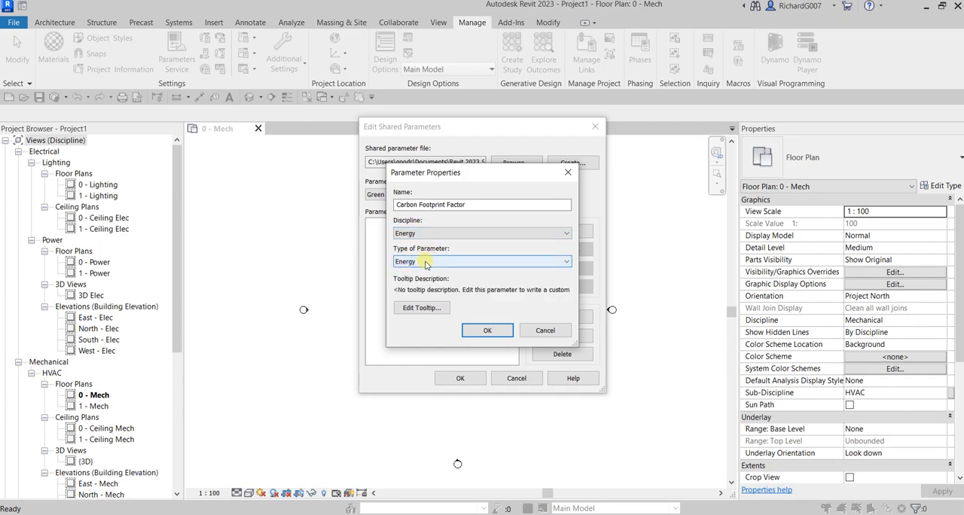
click(425, 264)
click(426, 264)
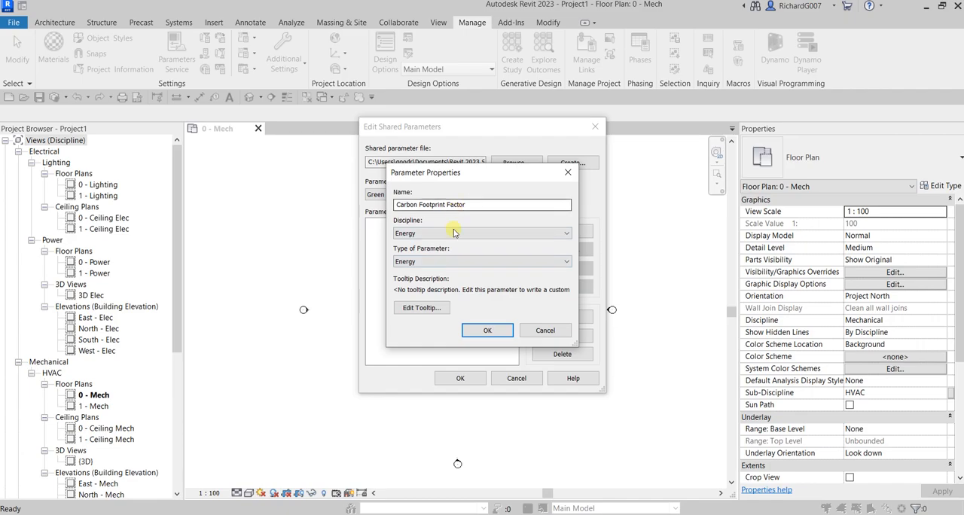
click(483, 332)
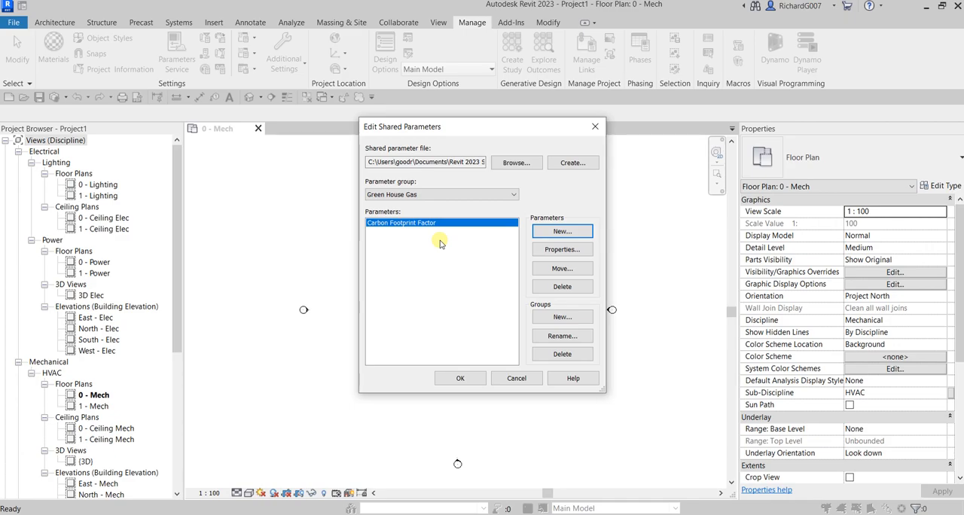
click(567, 168)
click(562, 319)
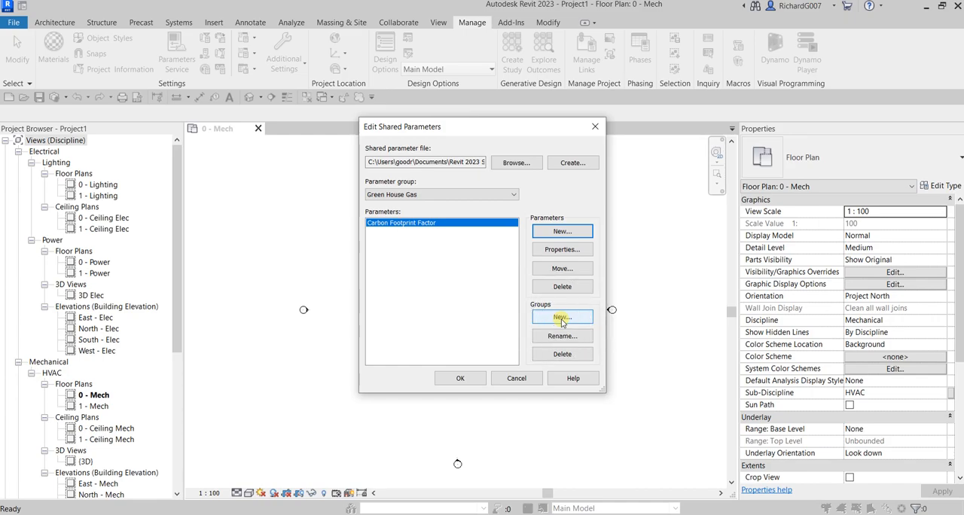
click(559, 233)
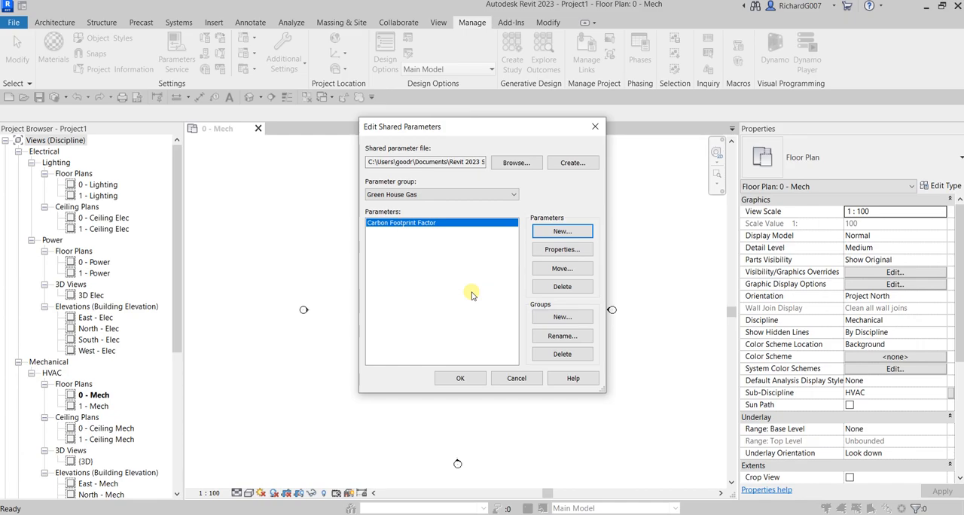
click(559, 320)
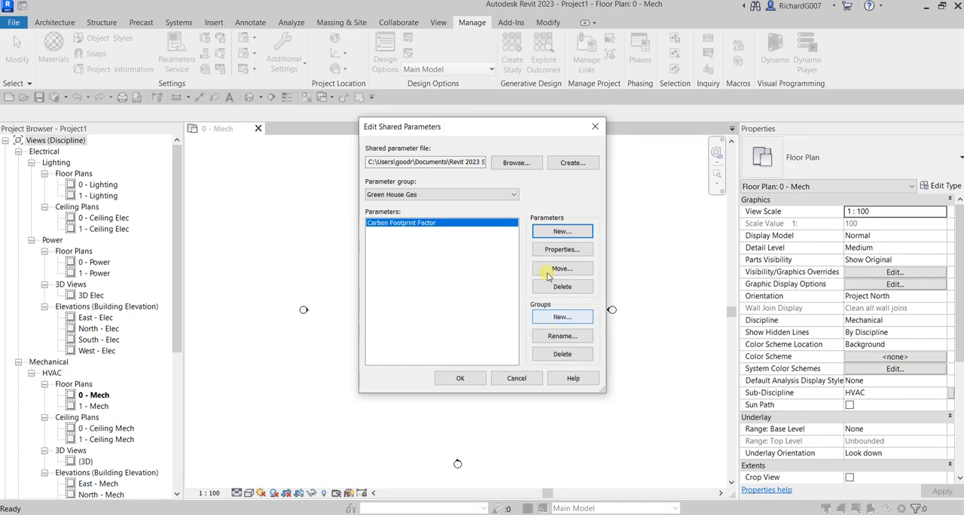
click(558, 233)
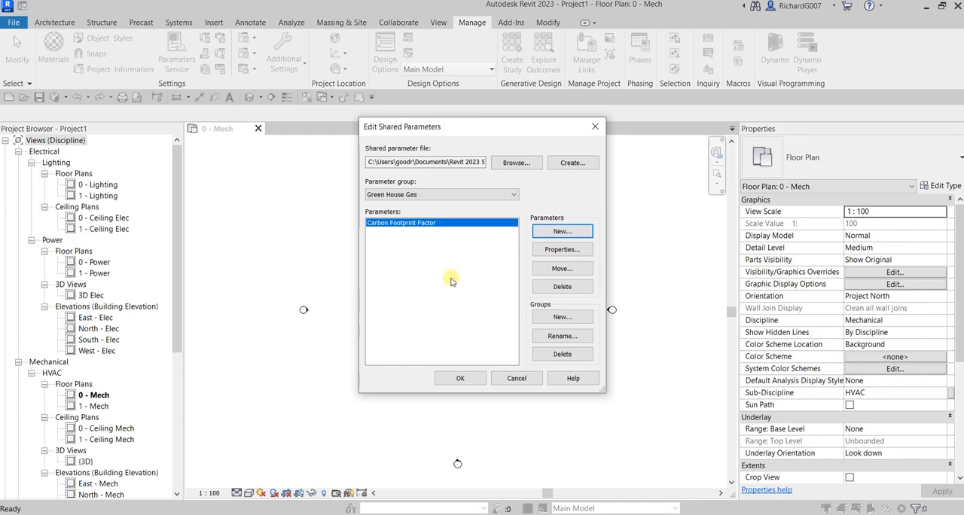
- Accept the shared parameter edits and close the Edit Shared Parameters dialog
click(449, 381)
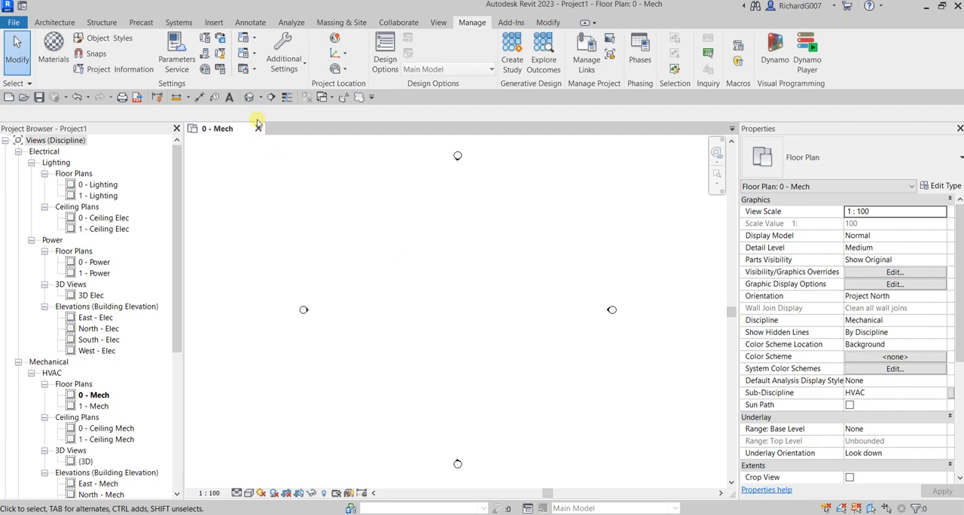
key(ctrl)
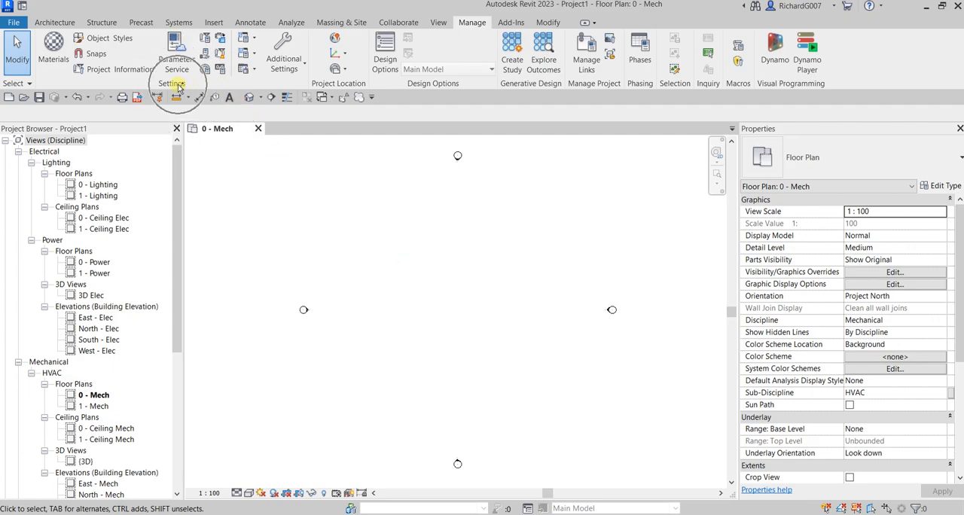
key(ctrl)
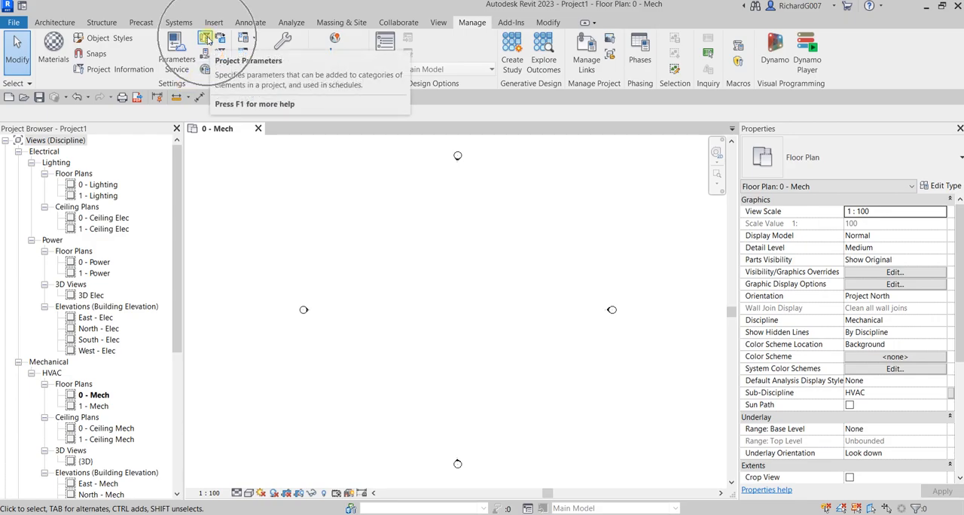
- Start a new project parameter based on the shared parameter Carbon Footprint Factor from the Green House Gas group
click(206, 38)
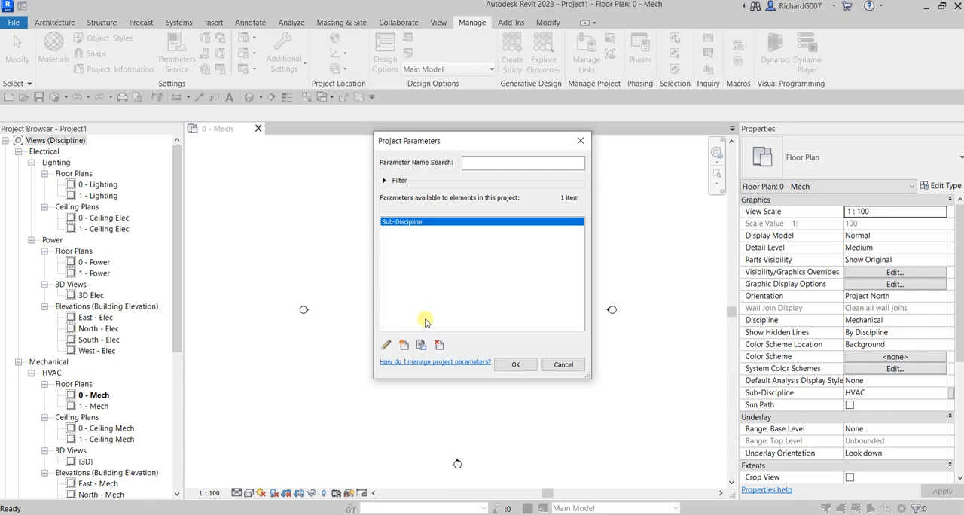
click(406, 346)
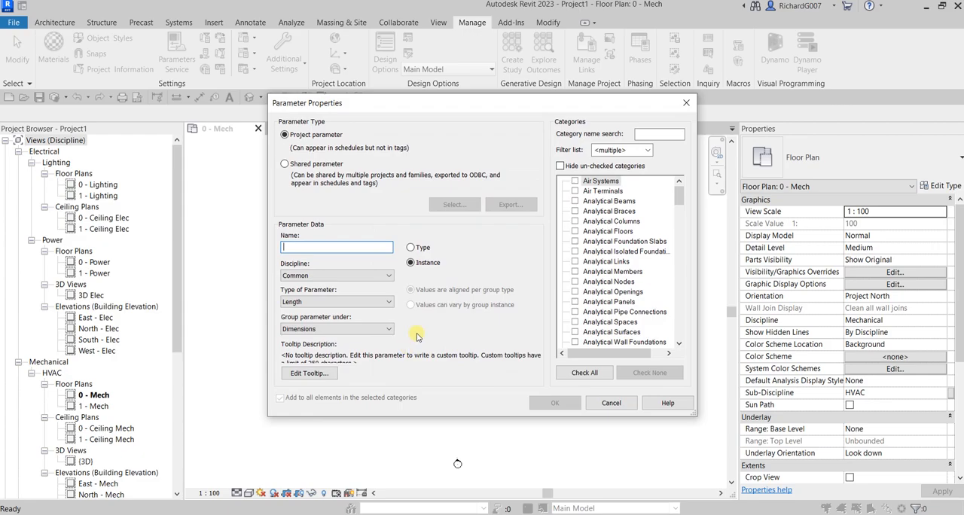
click(313, 137)
click(287, 166)
click(286, 164)
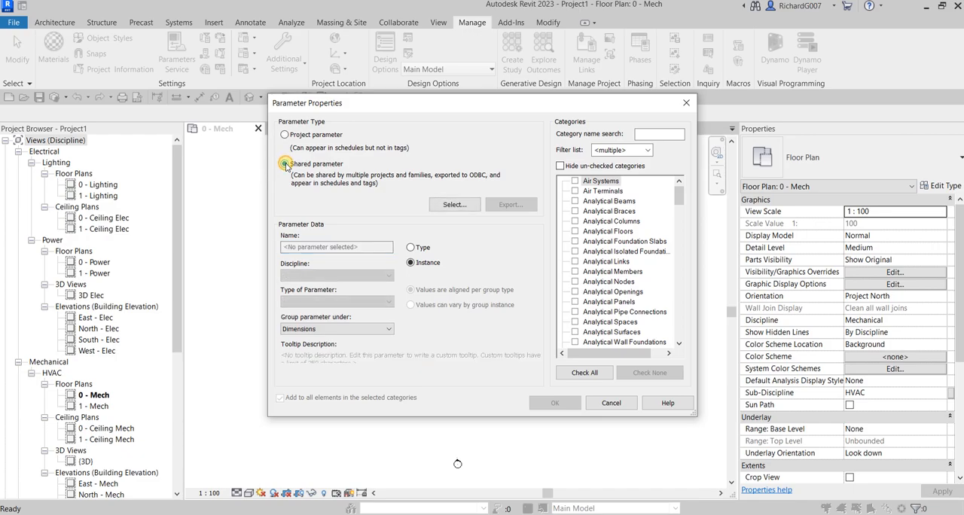
click(452, 205)
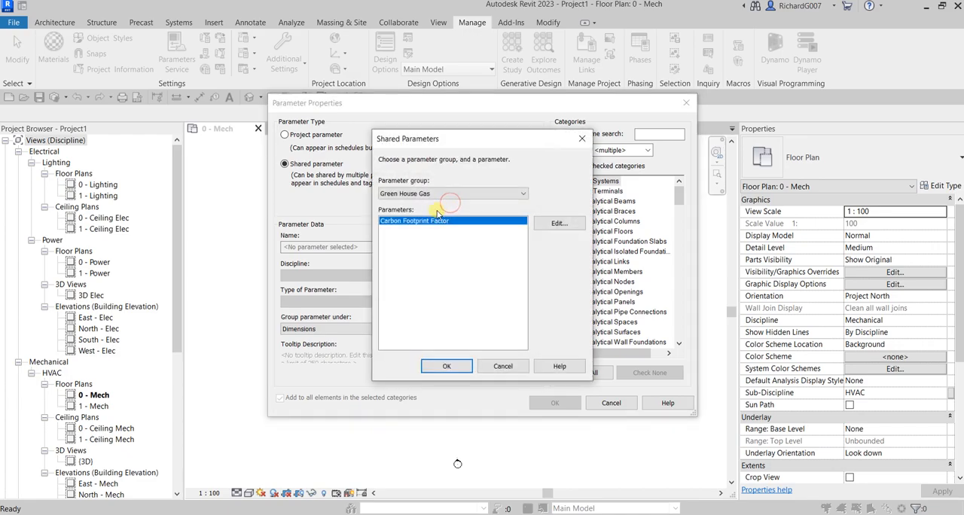
click(394, 225)
click(447, 367)
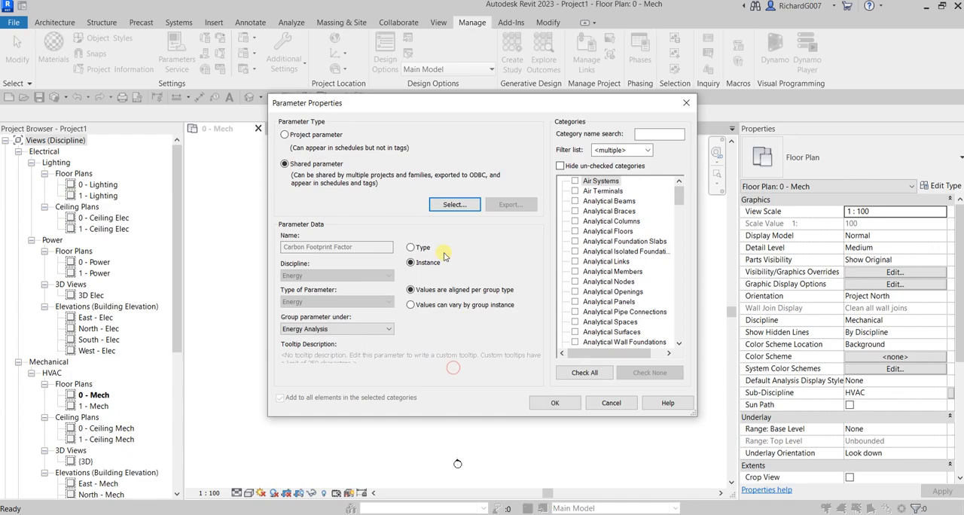
- Set Carbon Footprint Factor as an instance parameter grouped under Energy Analysis
click(358, 248)
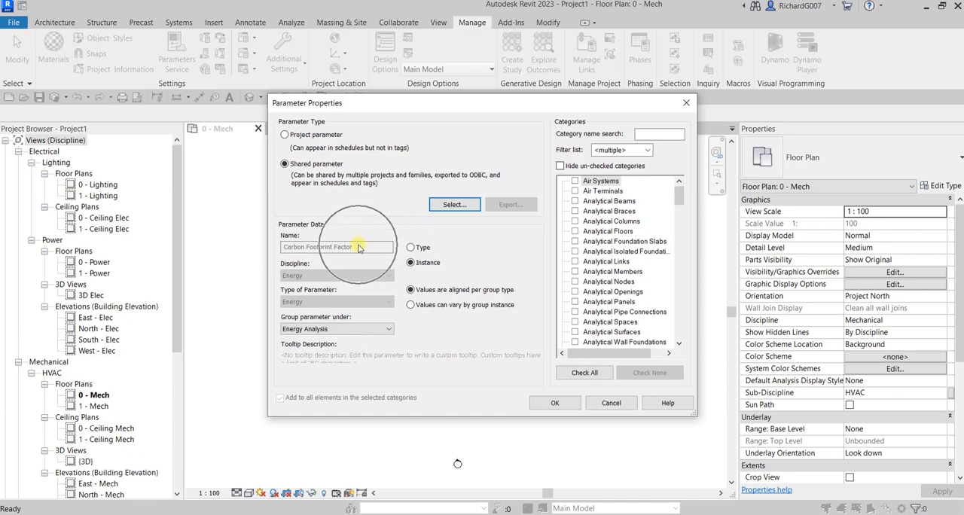
click(359, 248)
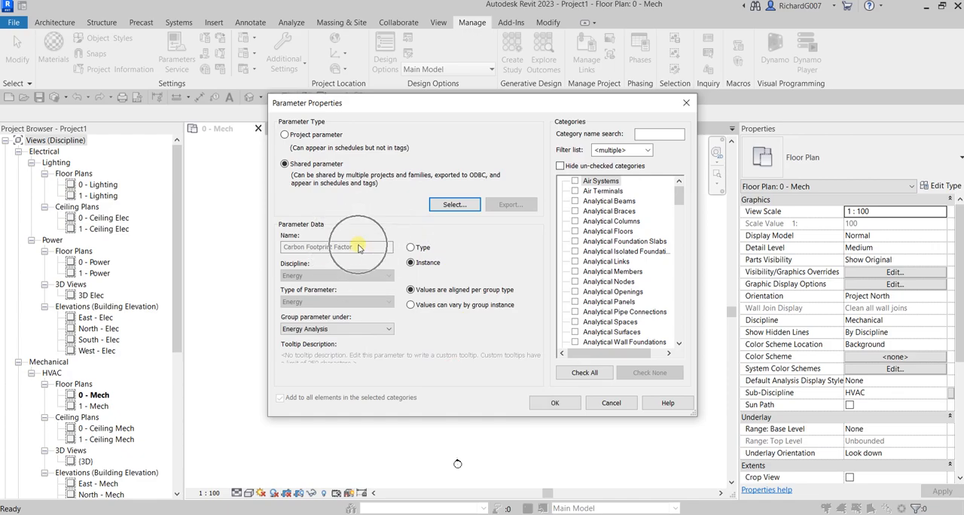
click(300, 267)
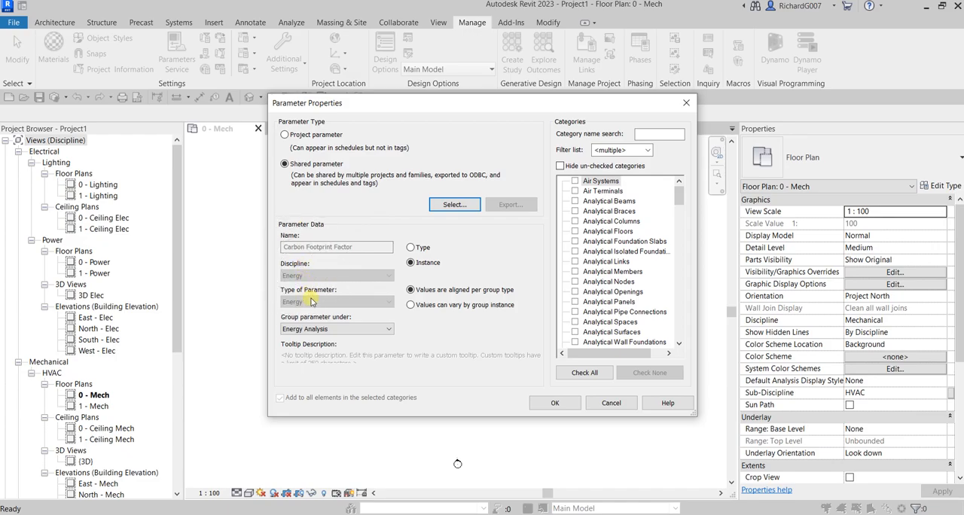
click(324, 329)
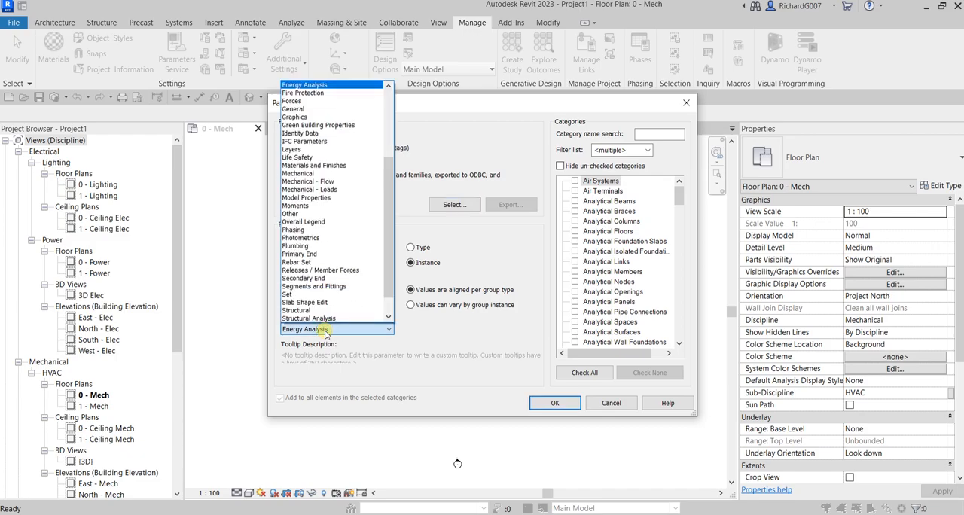
click(310, 86)
click(314, 86)
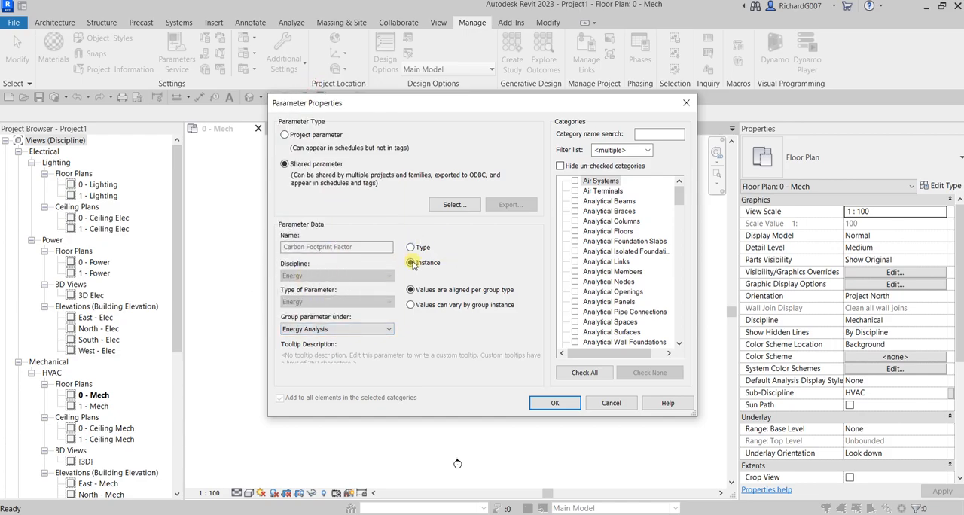
key(ctrl)
click(413, 263)
- Assign the Carbon Footprint Factor parameter to the Project Information category and accept the project parameters
drag(681, 195, 691, 288)
click(577, 272)
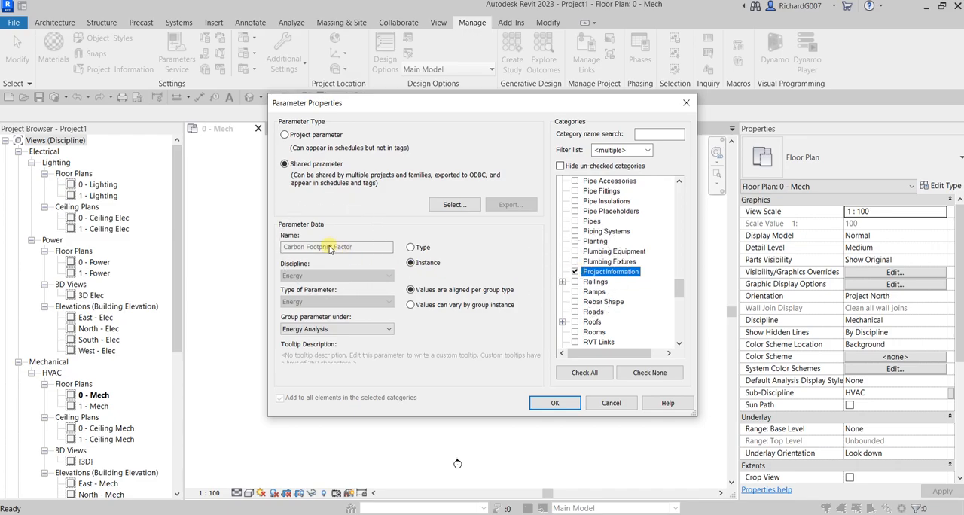
click(601, 271)
click(603, 273)
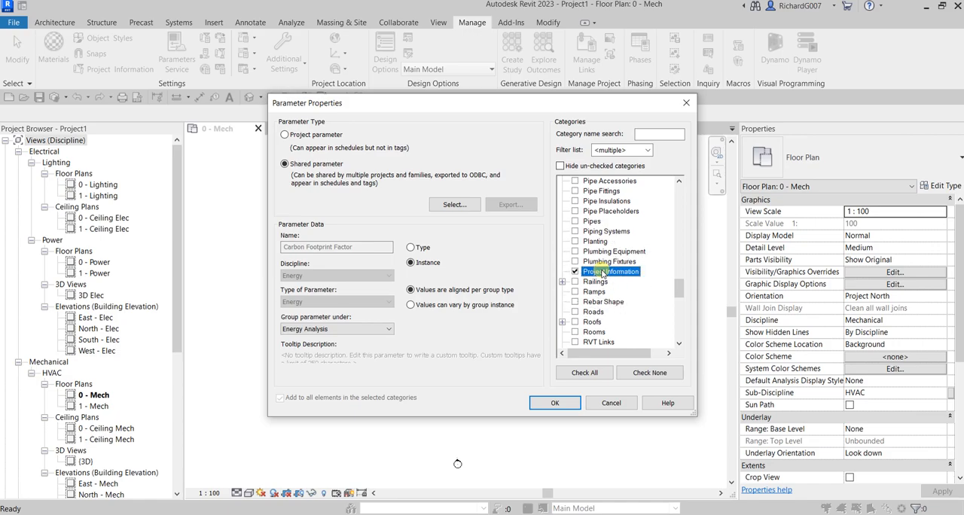
click(577, 283)
click(549, 406)
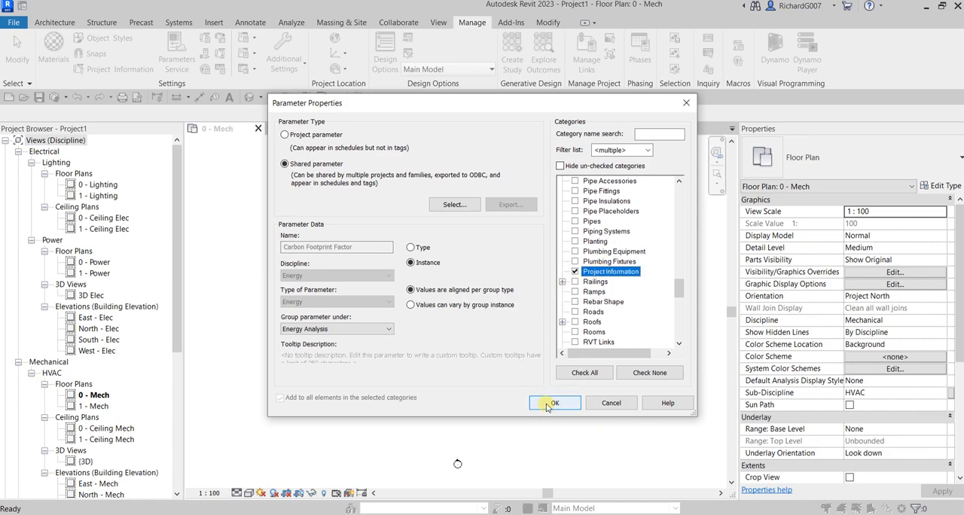
click(550, 404)
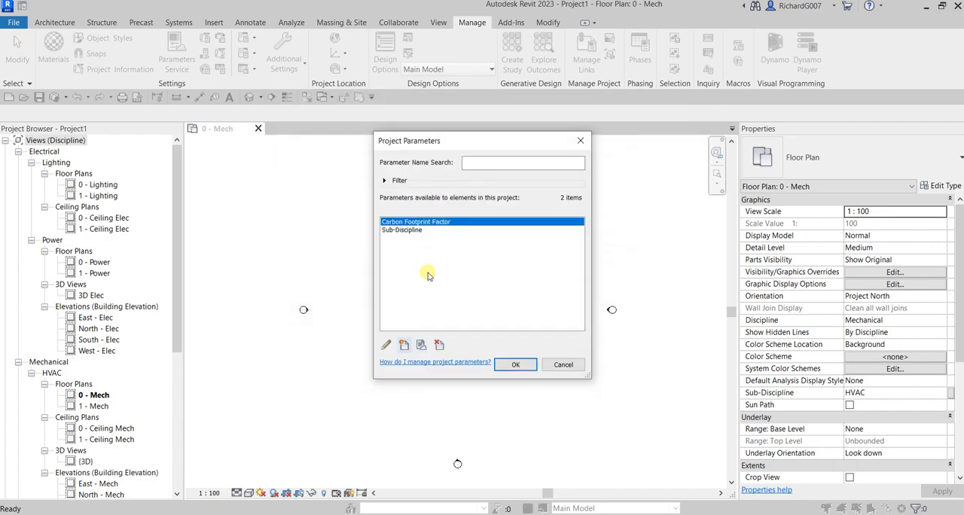
click(520, 365)
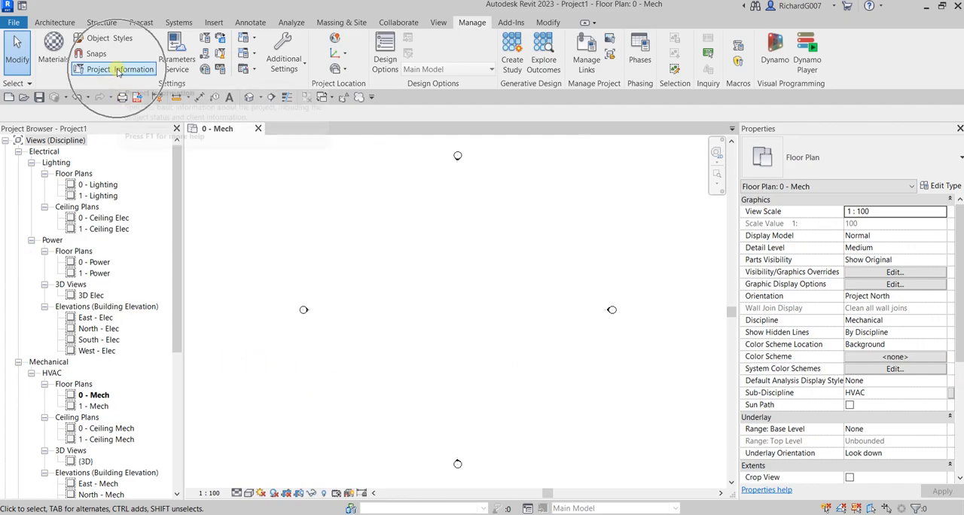
- Set the Carbon Footprint Factor to 12000 in the project information and accept it
click(117, 71)
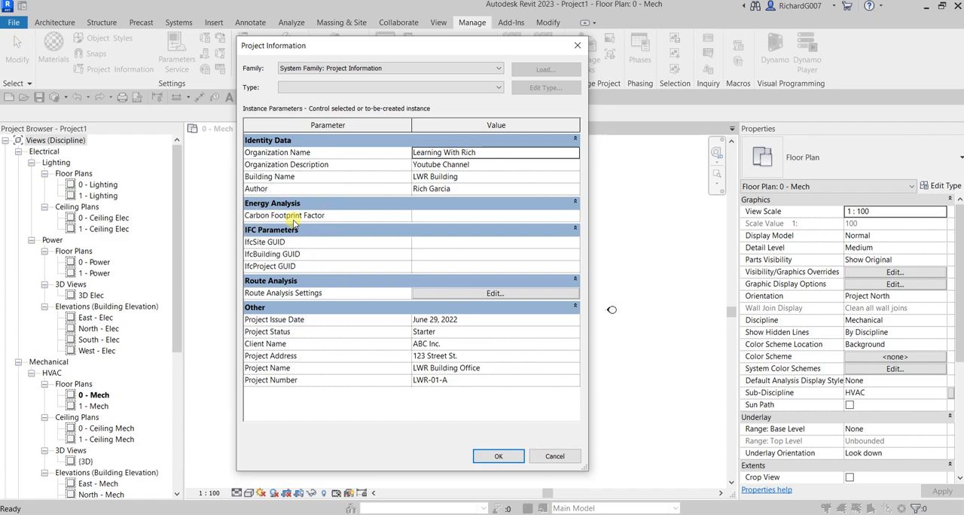
click(422, 216)
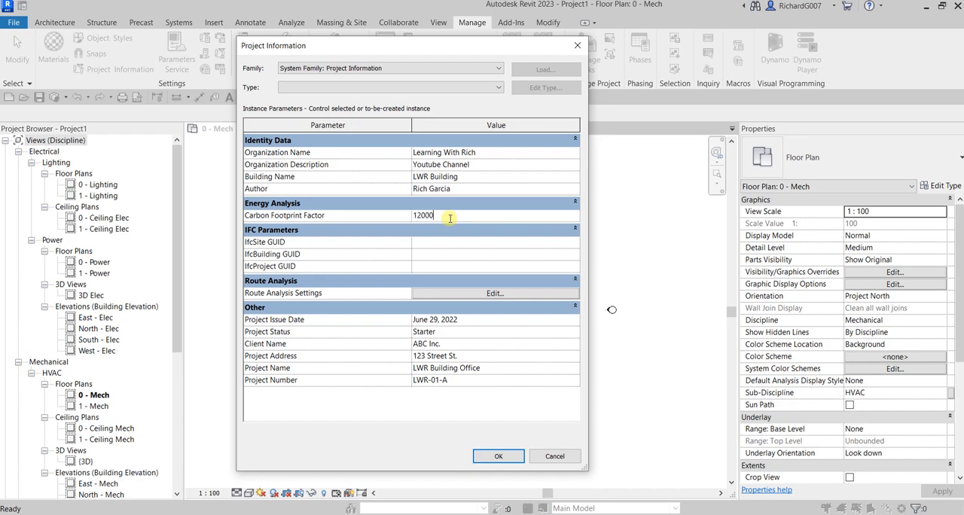
click(450, 217)
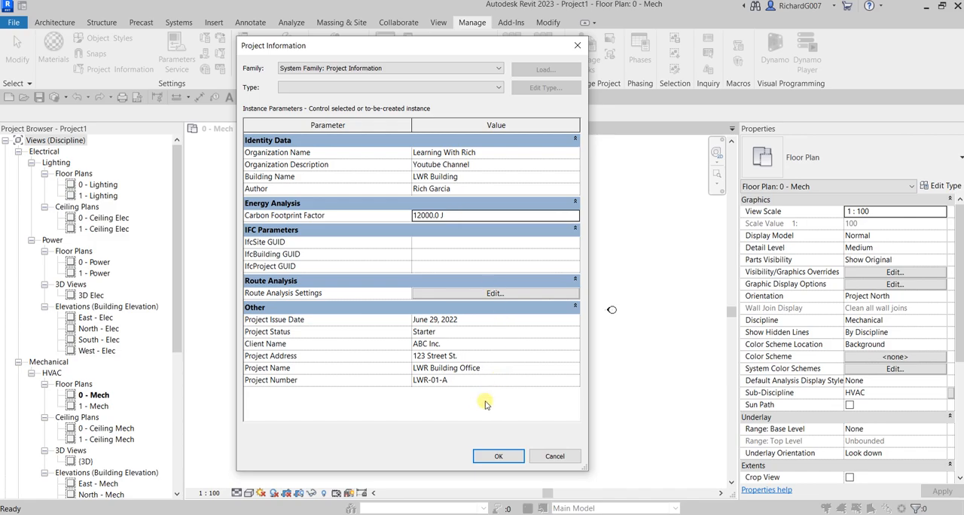
click(499, 456)
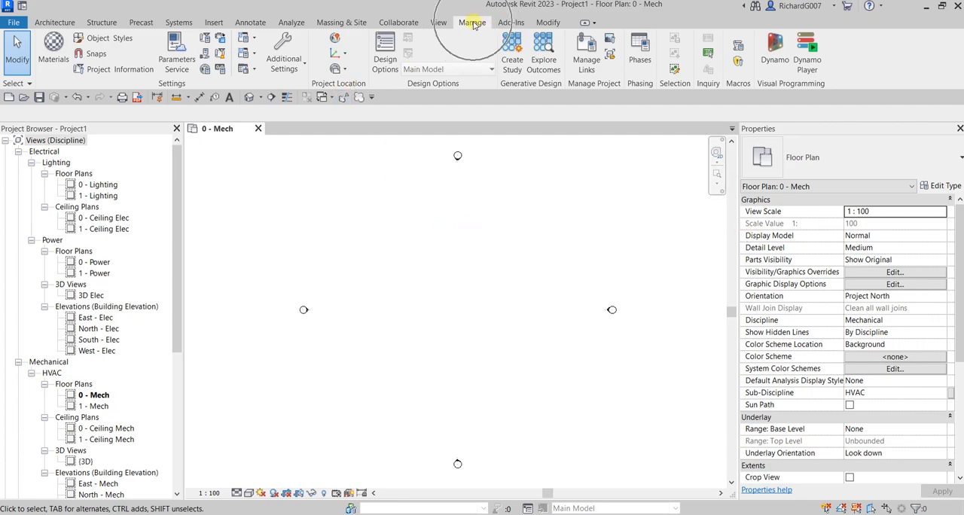
- Open the project's location and site settings and define the location by Internet Mapping Service
click(329, 90)
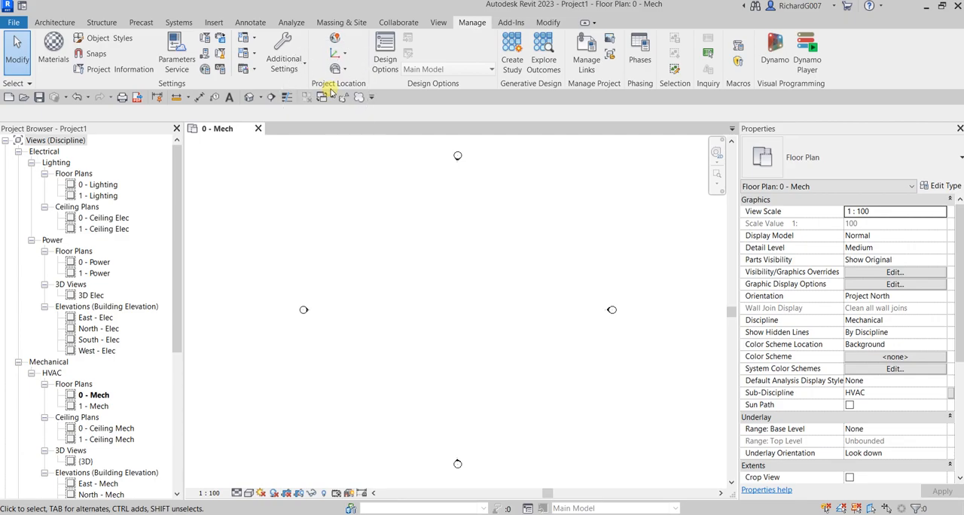
click(333, 40)
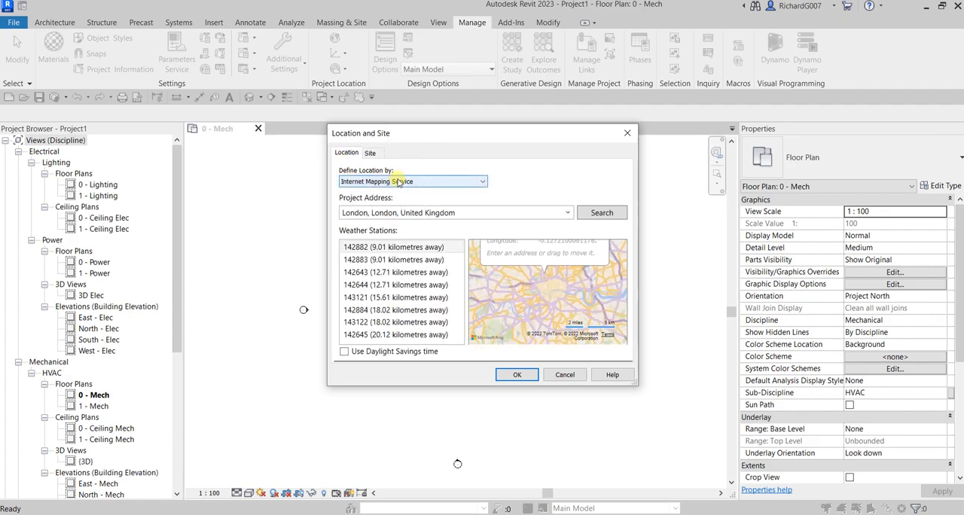
click(402, 182)
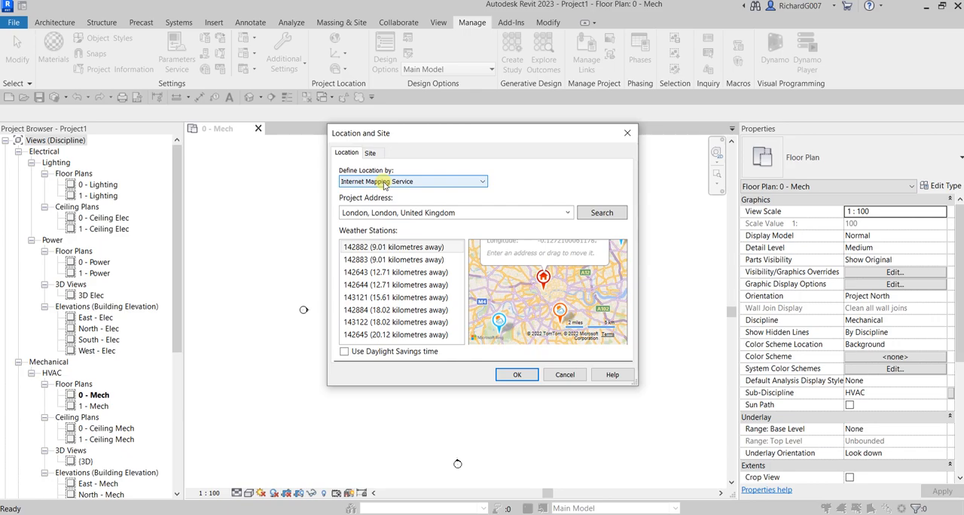
click(482, 184)
click(483, 184)
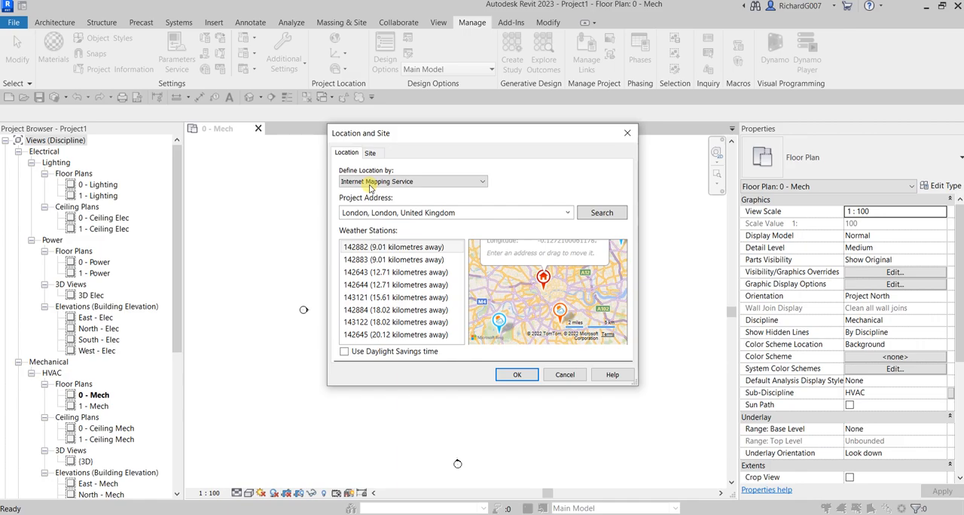
click(370, 185)
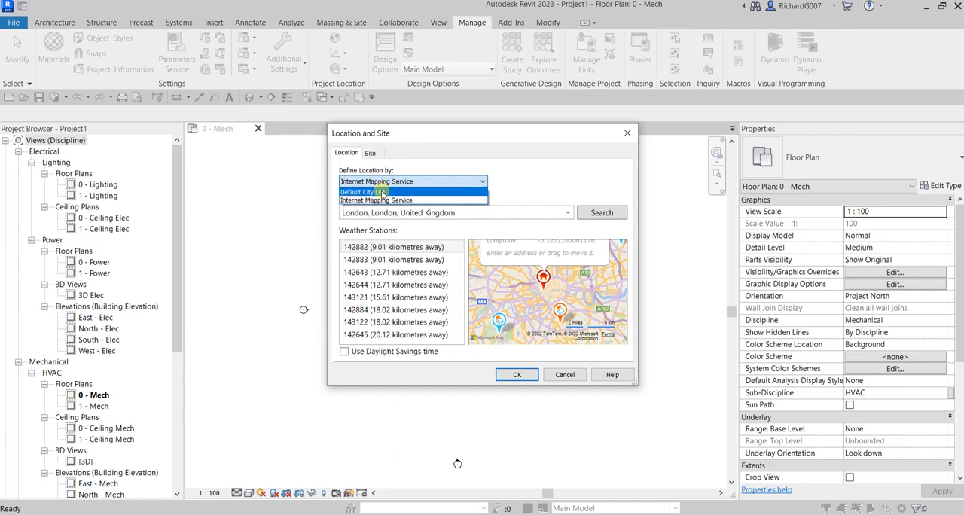
click(380, 200)
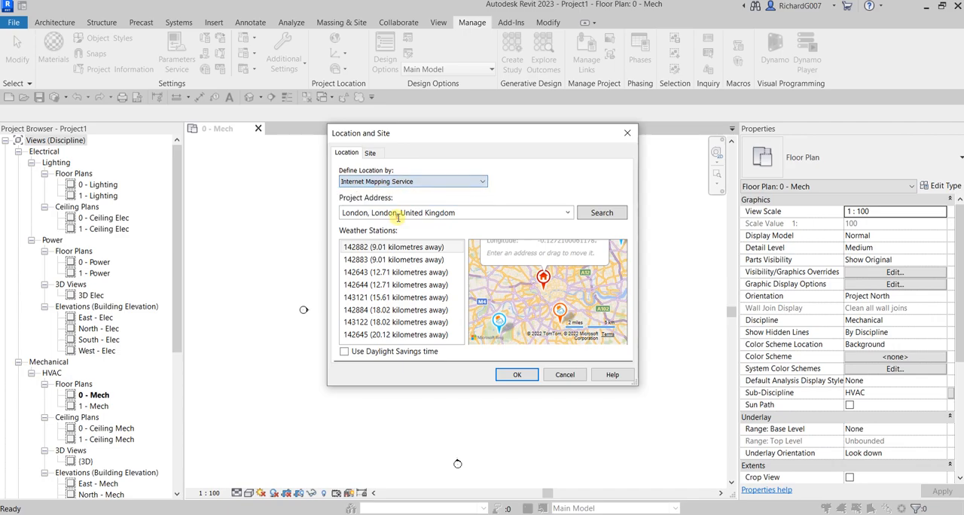
- Search for Auckland as the project address, choose the result Auckland, CA, and accept the location
click(602, 213)
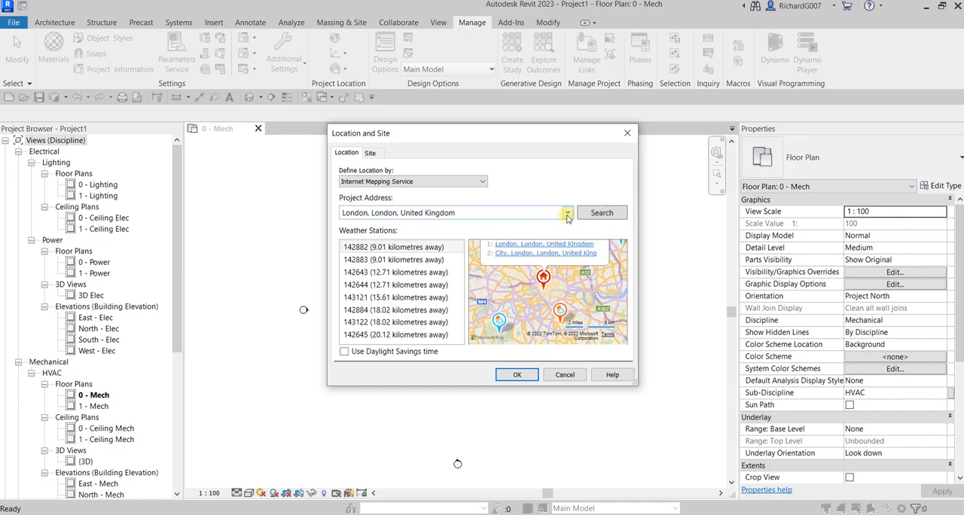
click(568, 214)
click(568, 213)
click(474, 211)
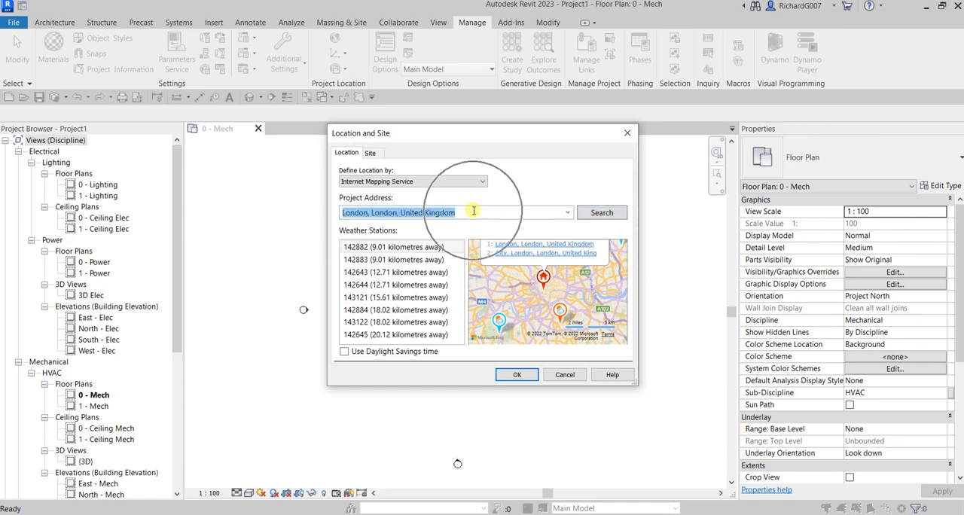
text(Auckland)
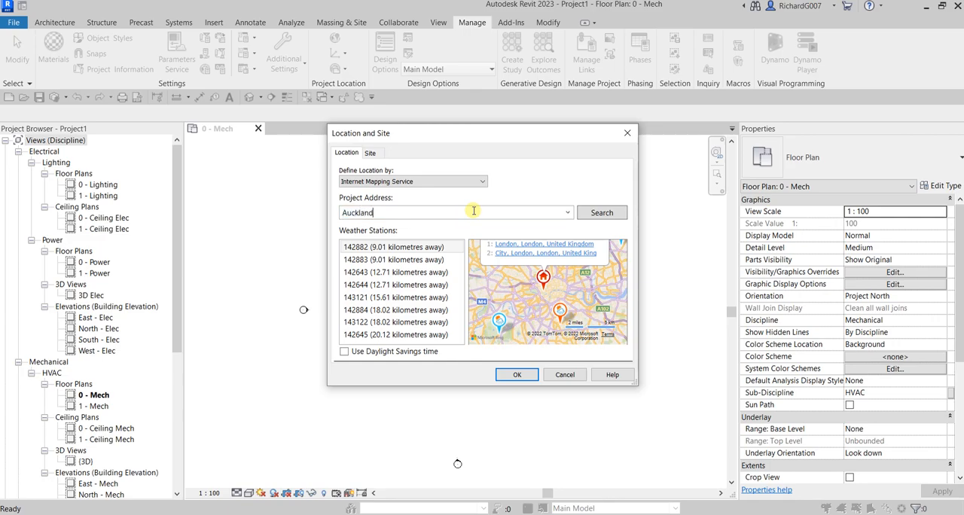
click(598, 214)
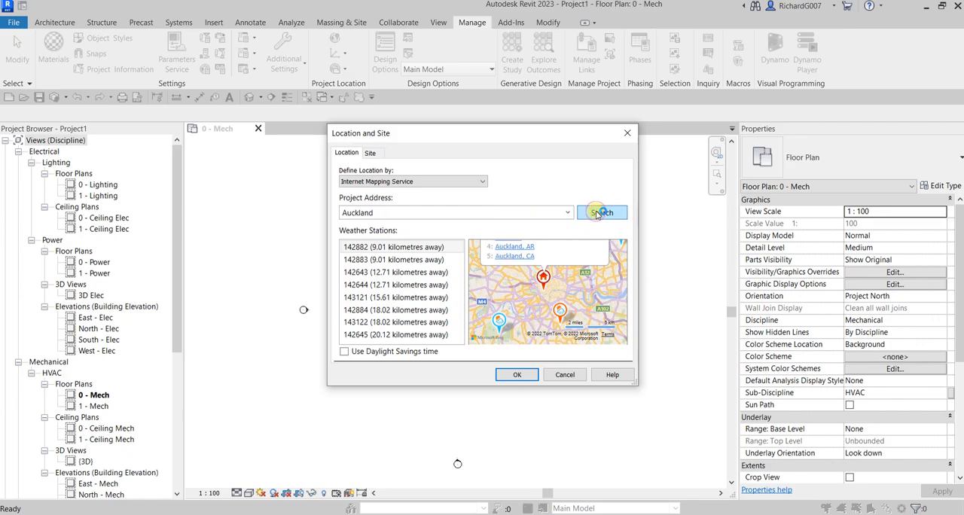
click(516, 257)
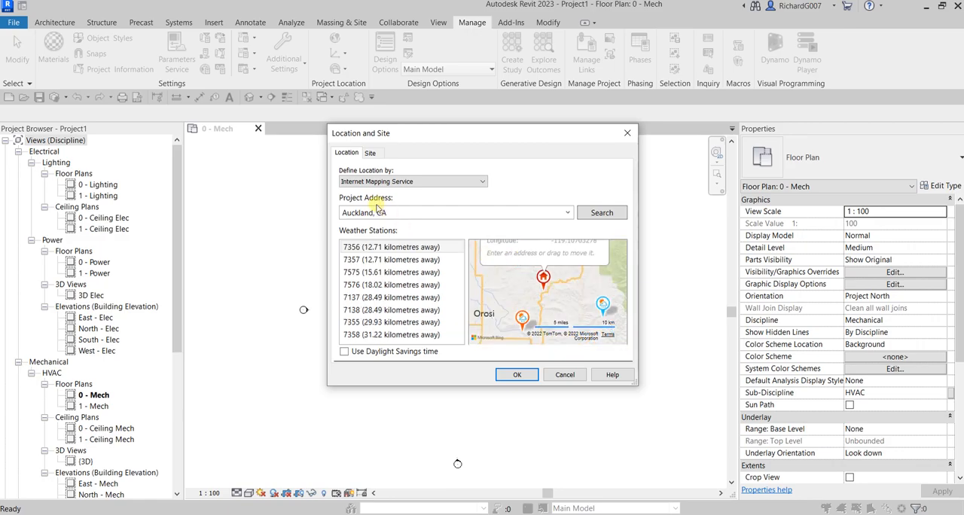
click(517, 375)
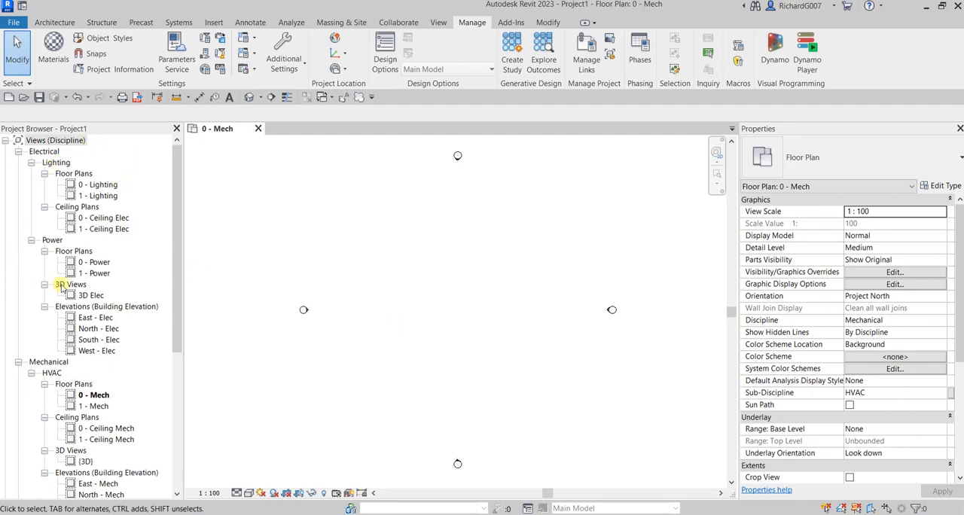
- Look through the Project Browser to examine how the views are organised by discipline and sub-discipline
click(128, 157)
key(ctrl)
key(ctrl)
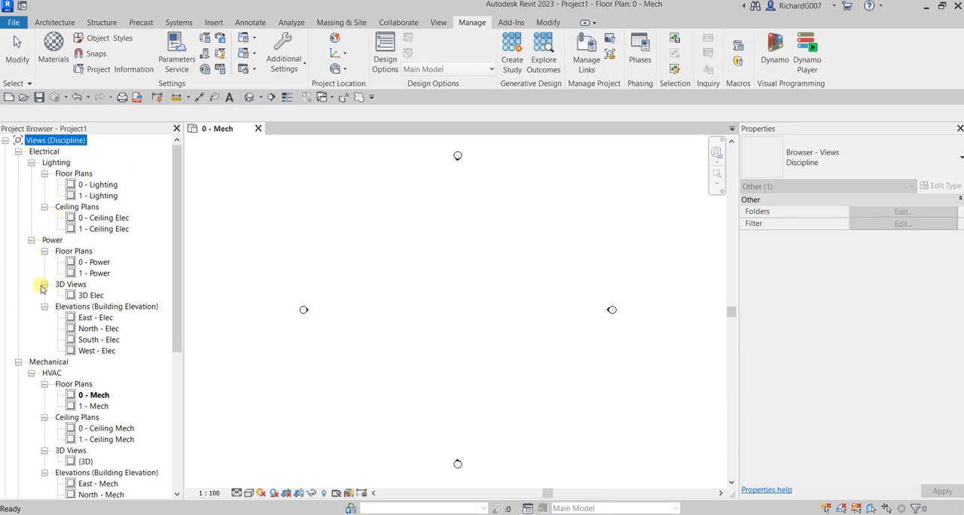
scroll(117, 305, down, 1)
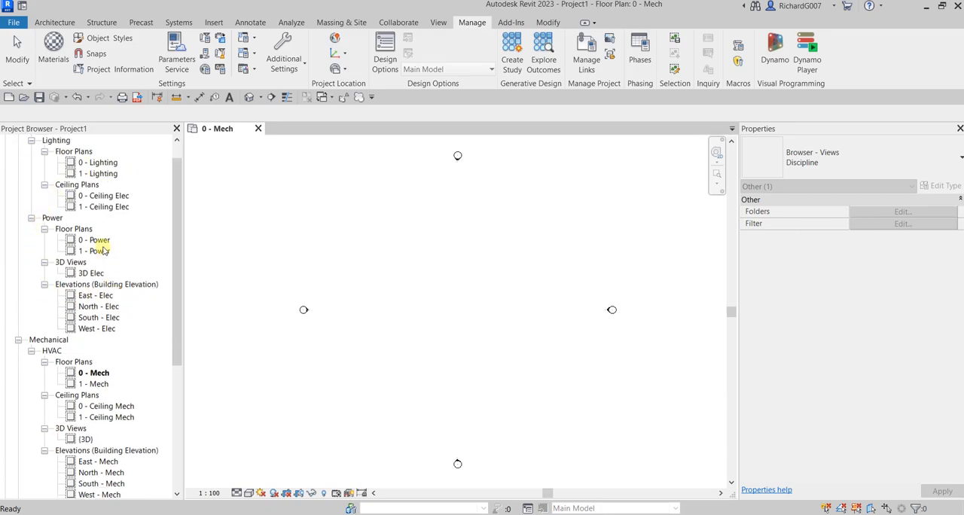
scroll(99, 275, down, 2)
scroll(102, 280, down, 6)
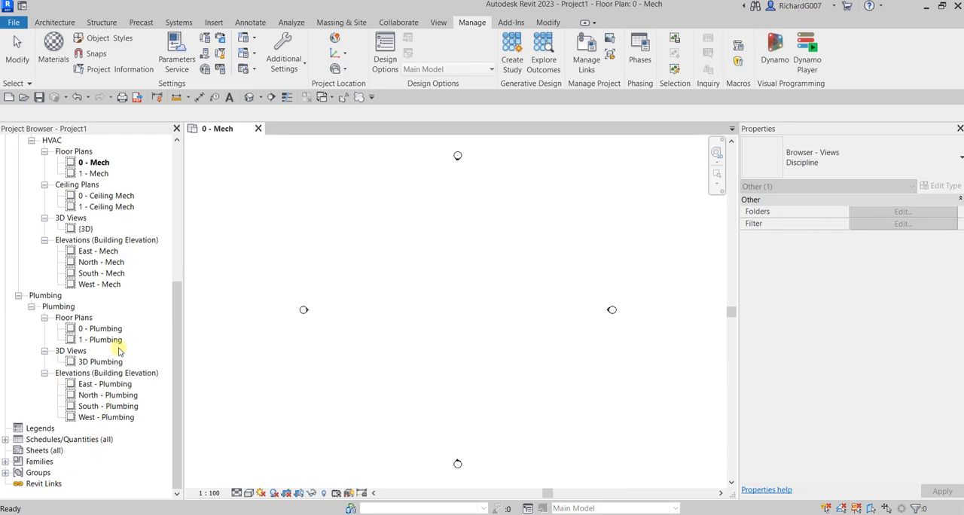
scroll(87, 410, up, 6)
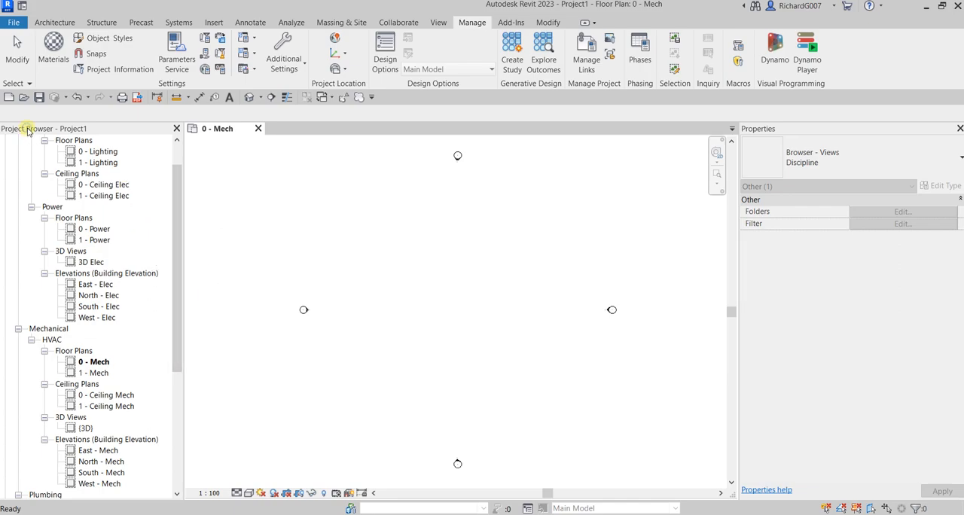
right_click(146, 166)
click(148, 156)
scroll(45, 143, up, 1)
click(38, 140)
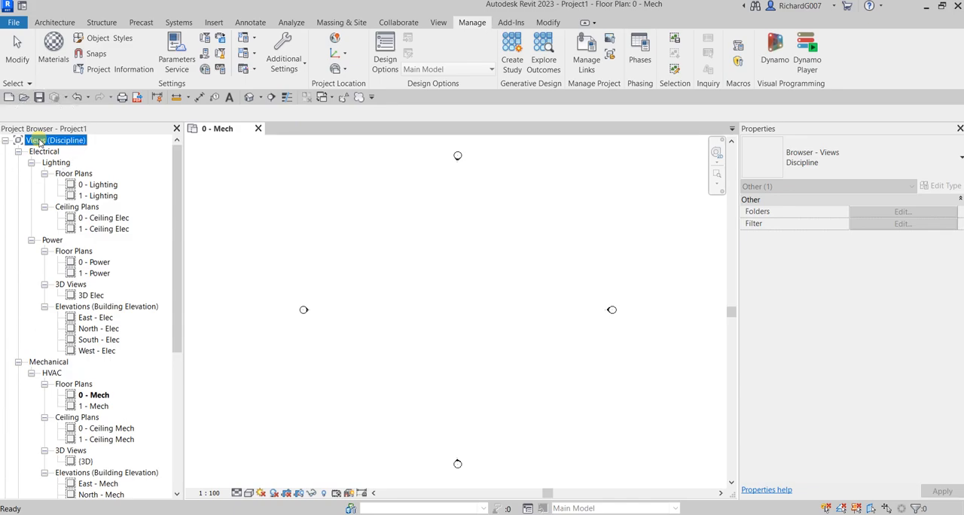
mouse_move(181, 157)
mouse_down()
mouse_move(166, 216)
mouse_move(181, 156)
mouse_up()
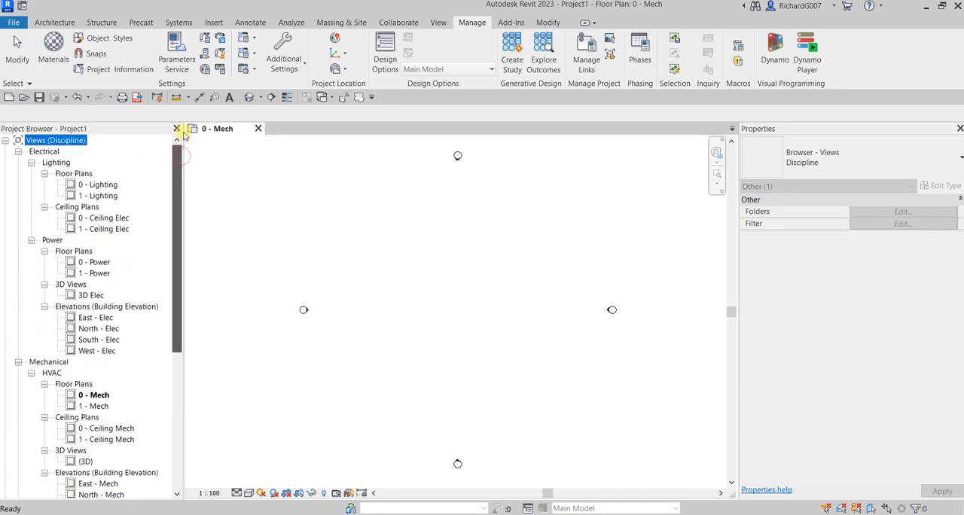
right_click(45, 143)
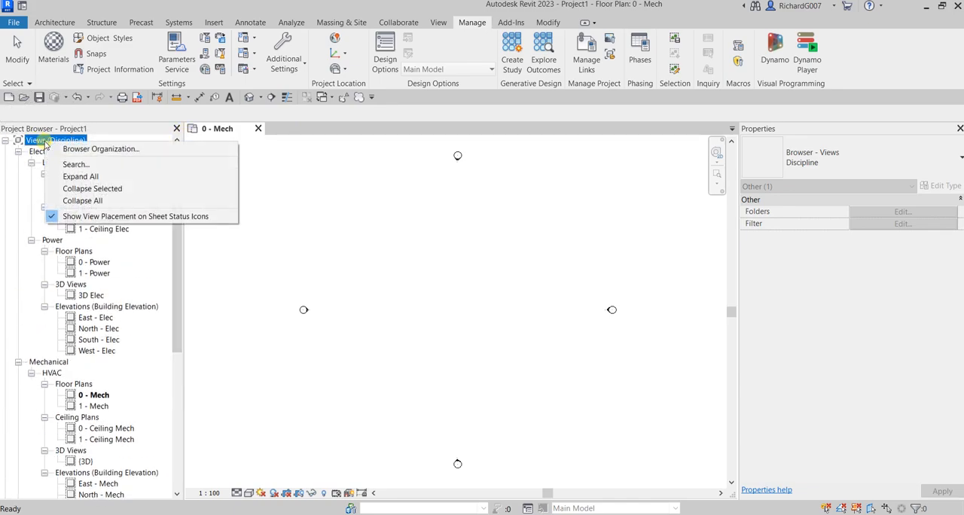
click(94, 154)
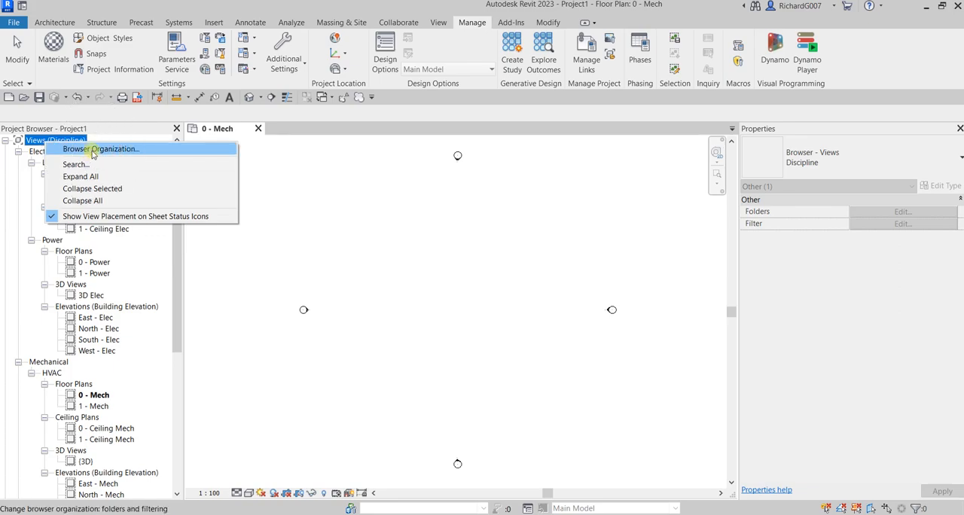
click(355, 234)
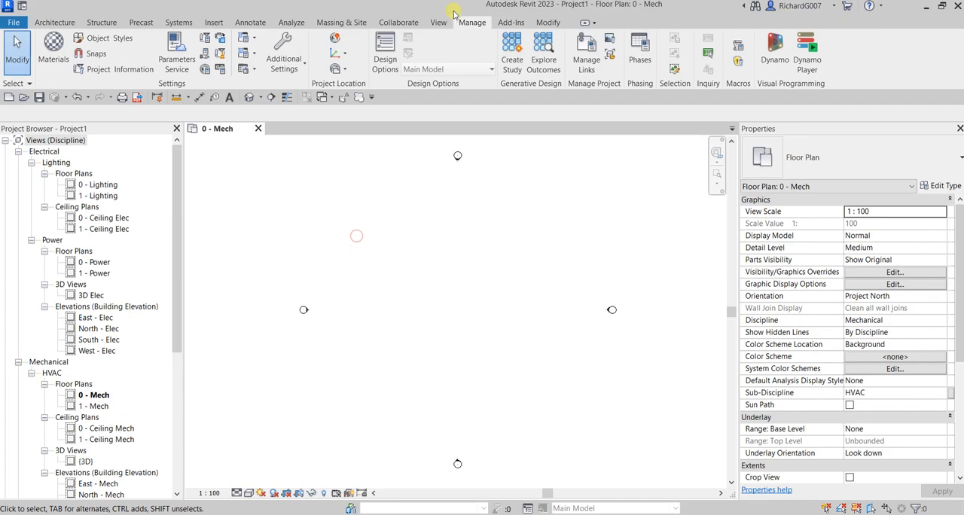
click(440, 23)
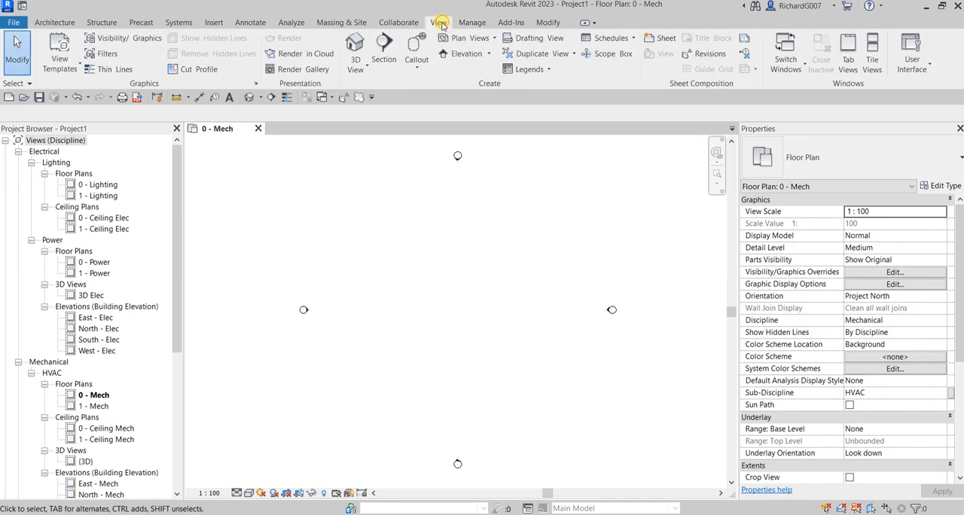
click(921, 68)
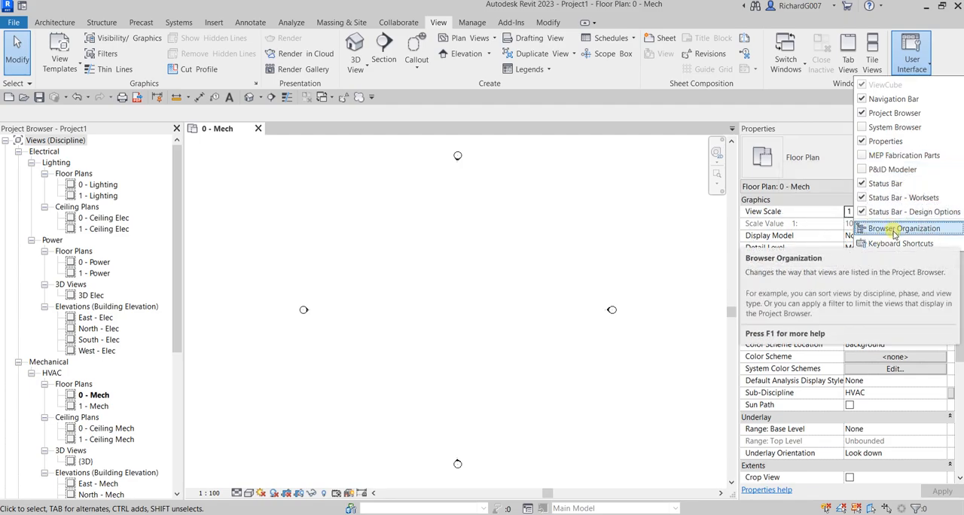
click(403, 208)
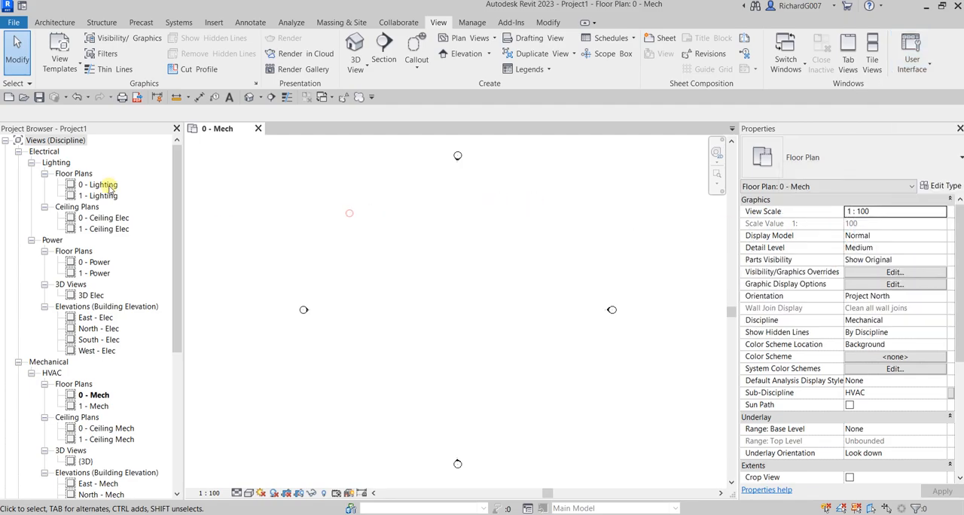
- Open the browser organization for the project views and open the Discipline scheme for editing
right_click(66, 141)
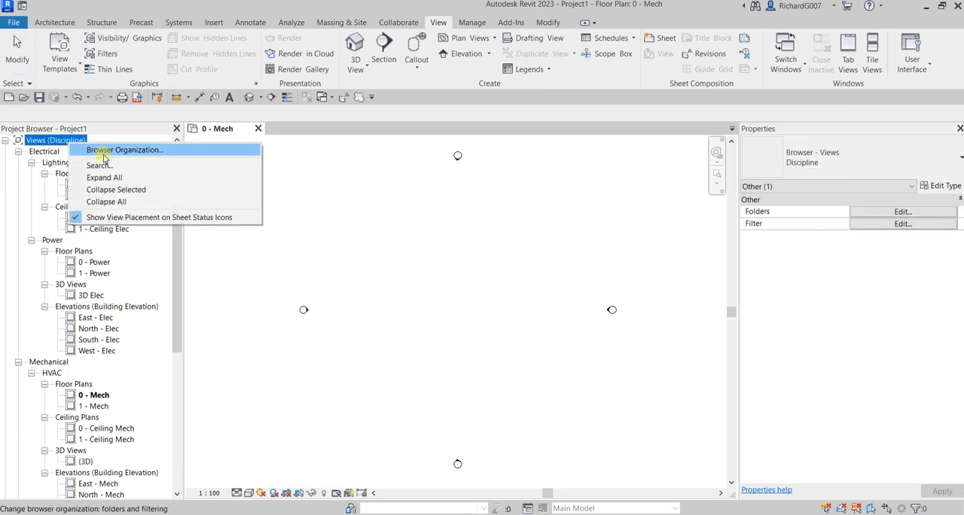
click(104, 152)
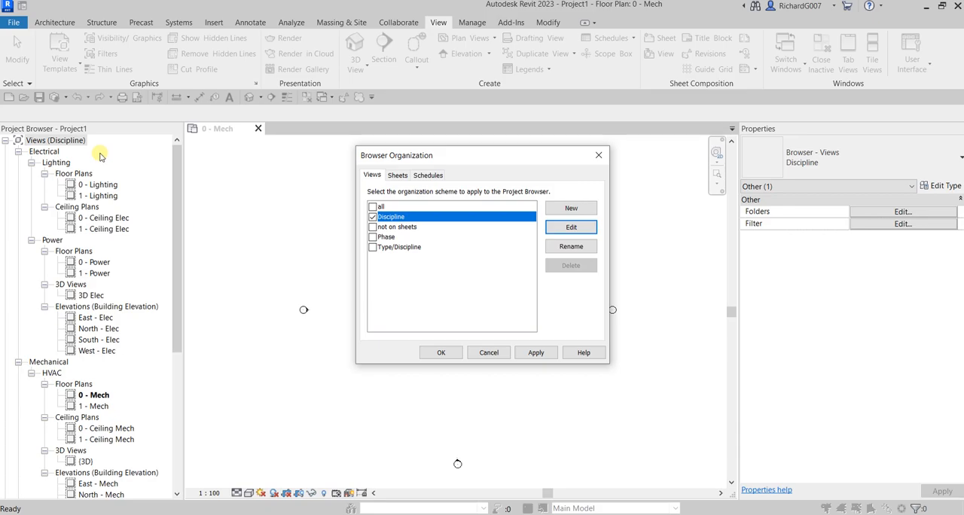
click(374, 217)
click(377, 218)
click(570, 231)
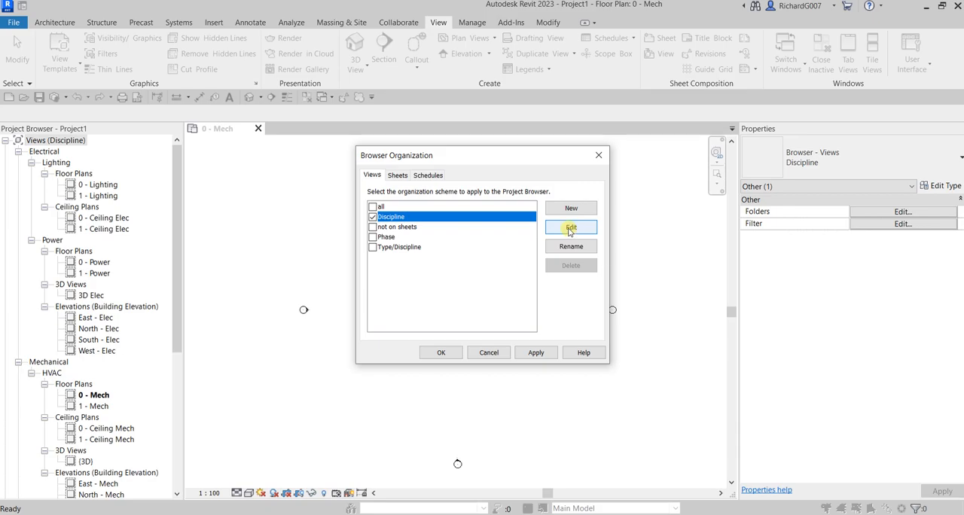
click(570, 231)
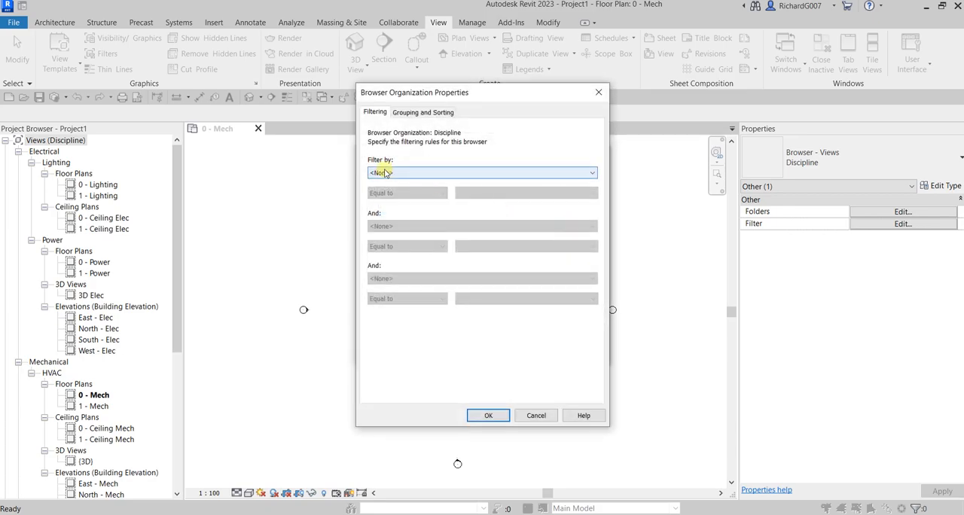
- Review the Discipline scheme's filtering, grouping and sorting rules against the view tree, and leave its properties without changes
click(407, 115)
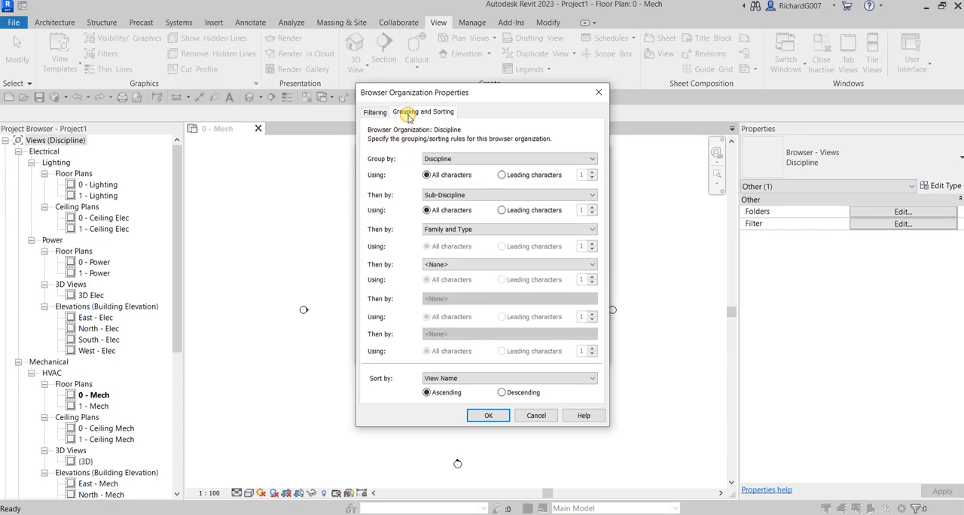
click(374, 112)
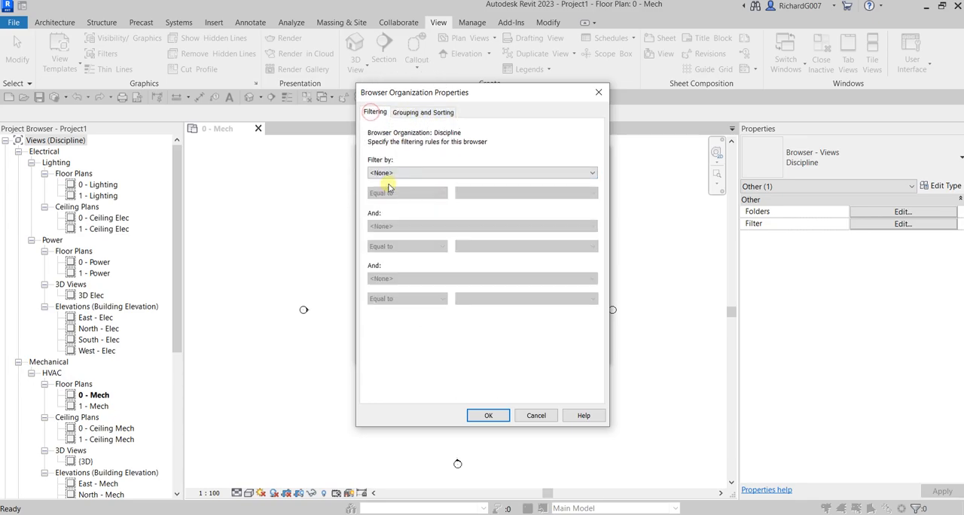
click(408, 114)
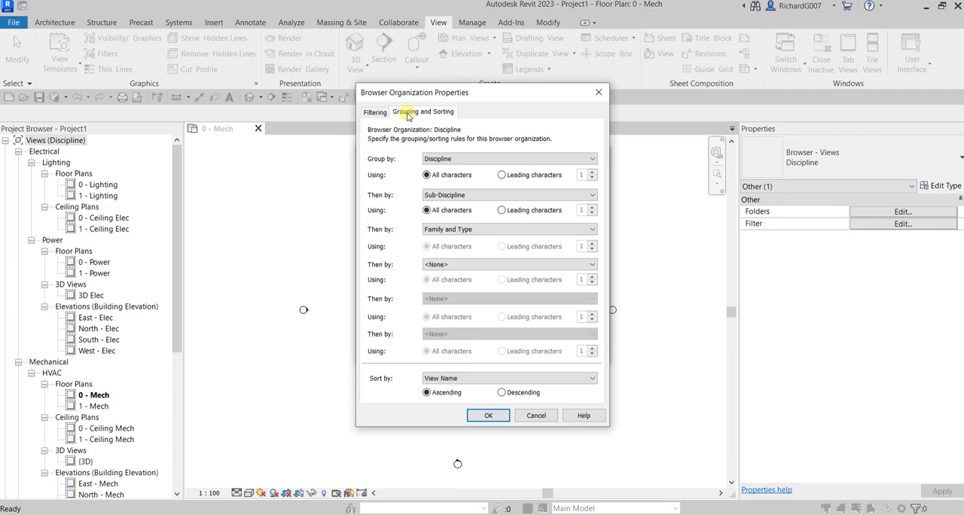
key(ctrl)
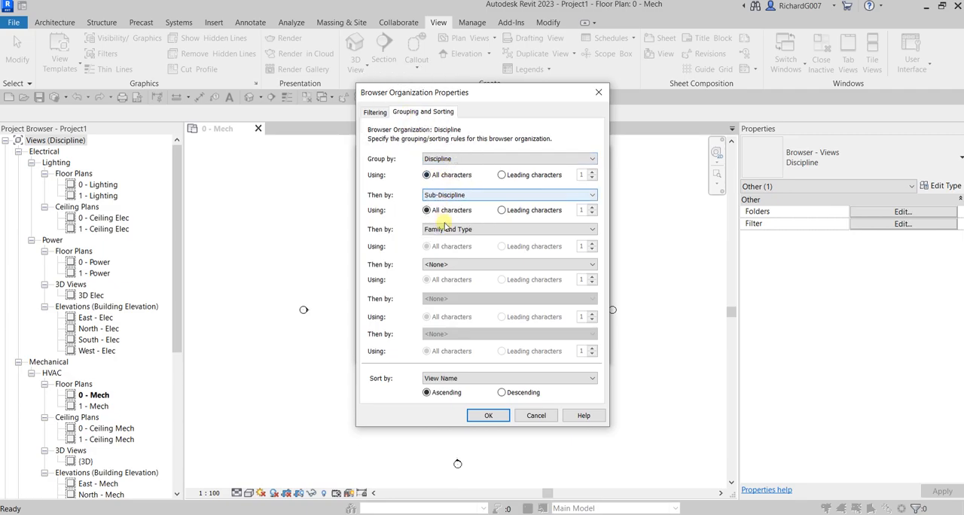
key(ctrl)
key(ctrl)
key(ctrl)
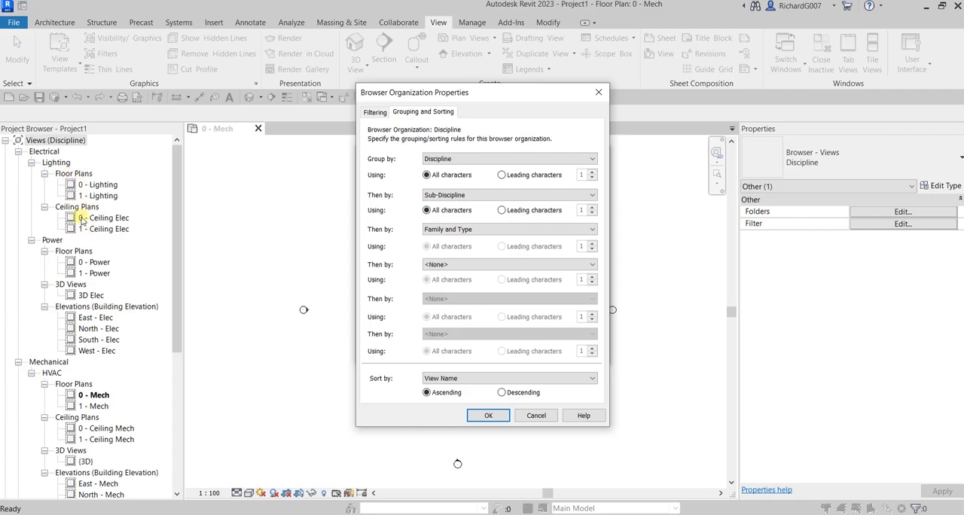
click(533, 415)
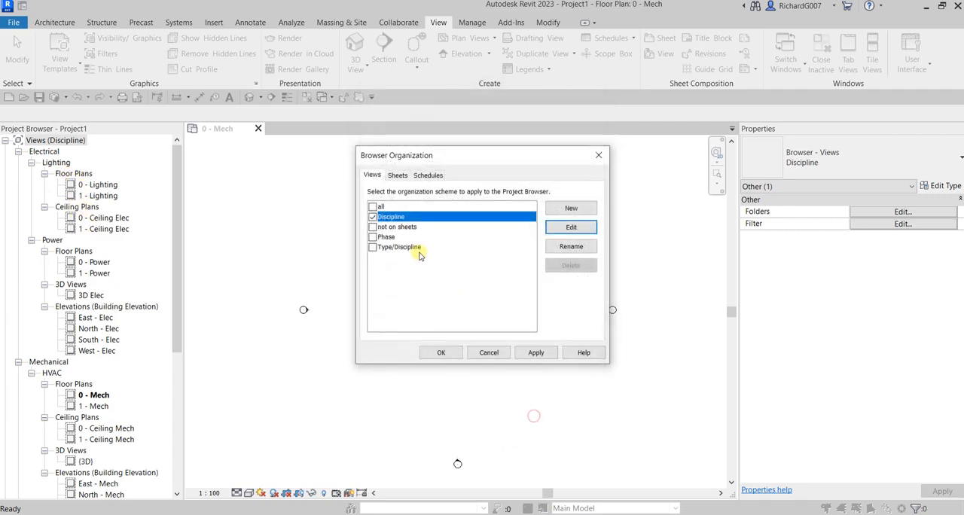
- Apply the Type/Discipline scheme to the project views after checking its grouping and sorting rules
click(373, 247)
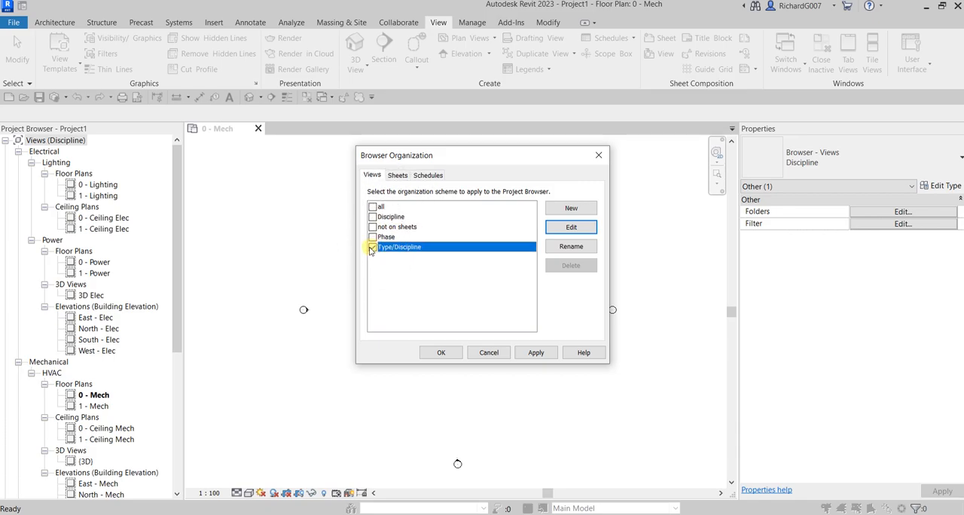
click(571, 228)
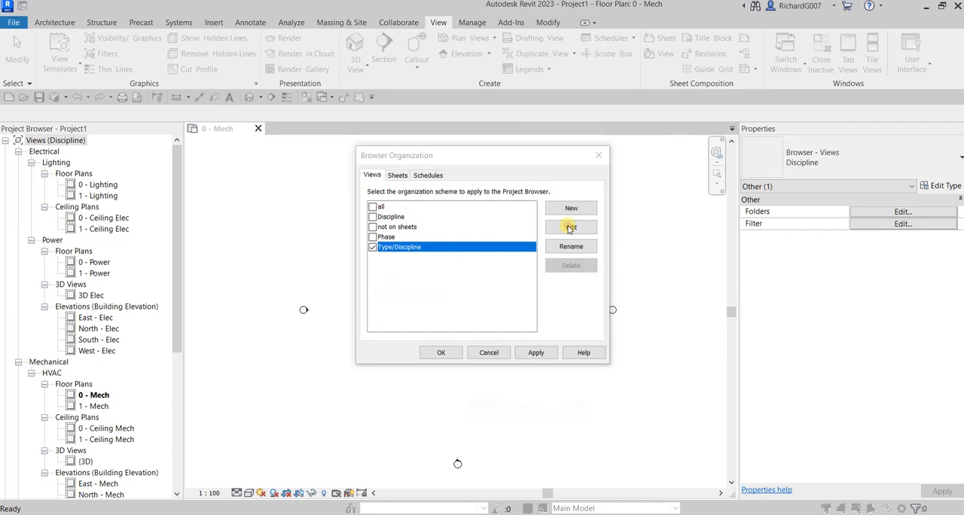
click(423, 112)
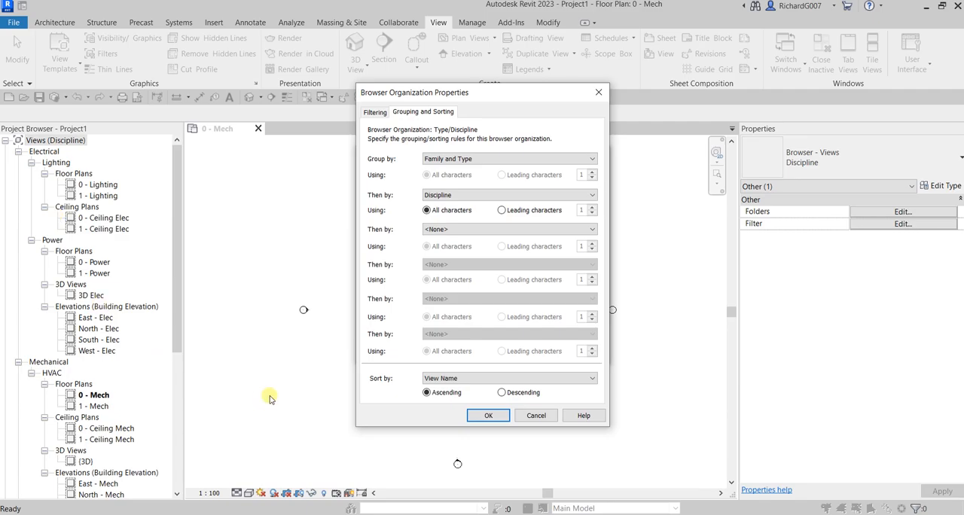
click(487, 419)
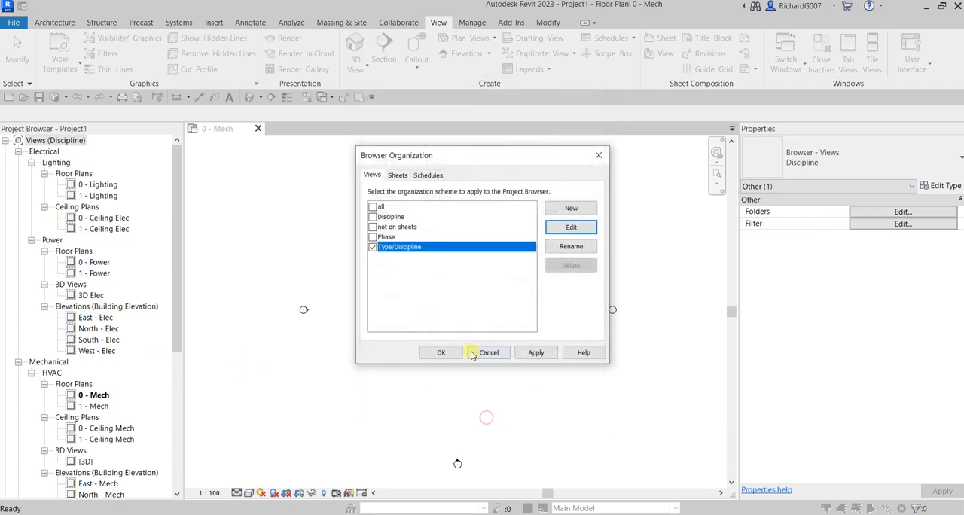
click(444, 353)
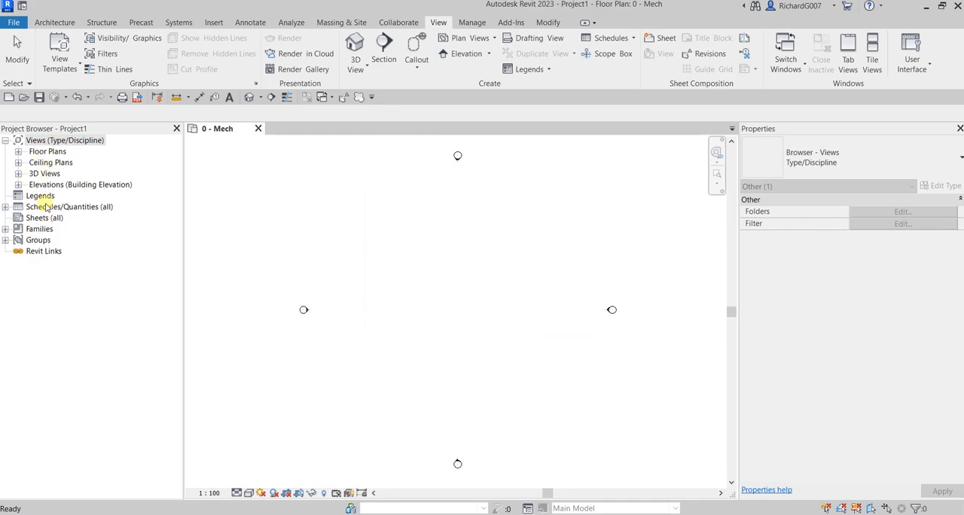
- Expand the floor plan, ceiling plan, 3D view and elevation groups to examine how the views are arranged
click(18, 152)
click(18, 196)
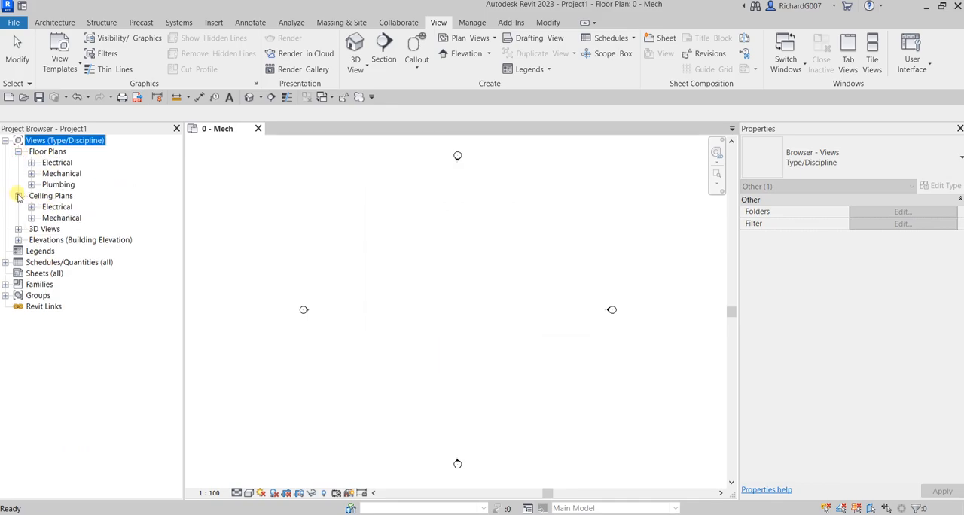
click(18, 229)
click(18, 273)
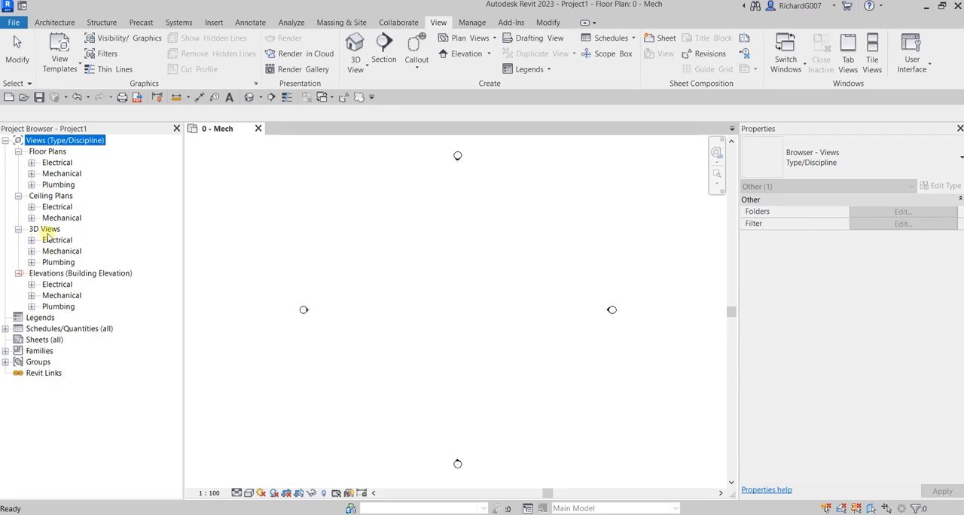
- Reopen the browser organization, review the Type/Discipline scheme's grouping rules, and leave its properties without changes
right_click(68, 142)
click(122, 149)
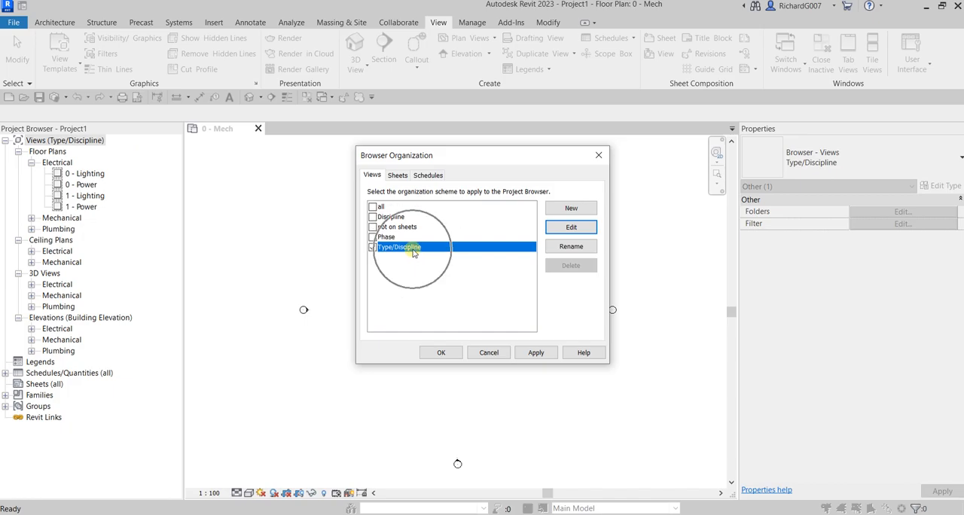
click(566, 227)
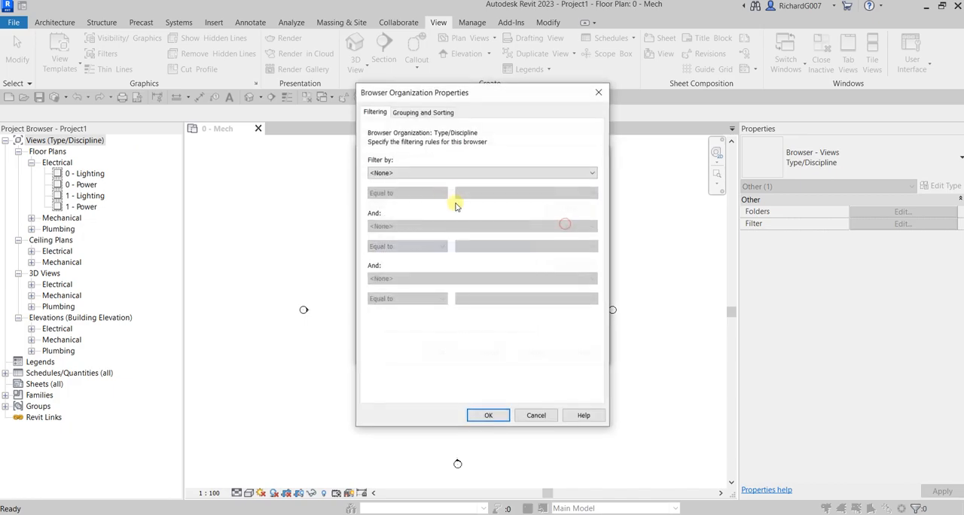
click(422, 113)
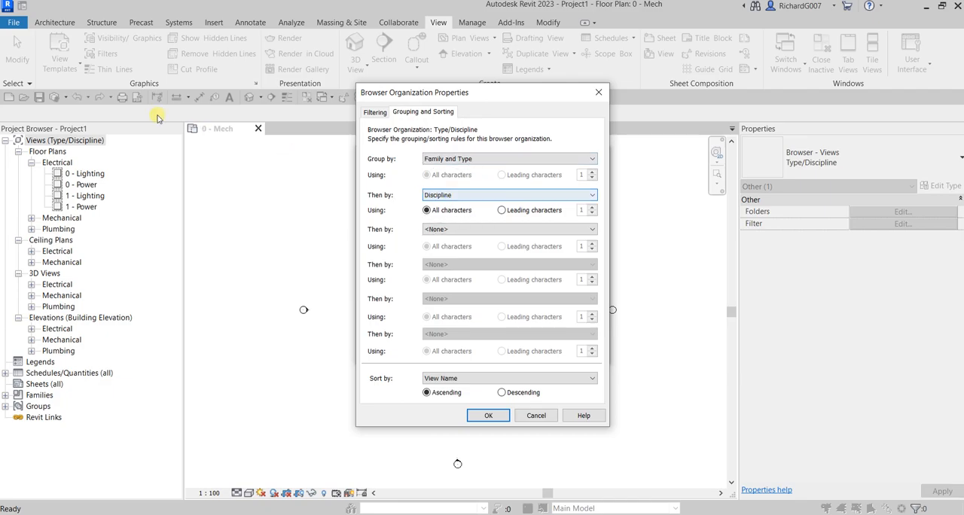
key(ctrl)
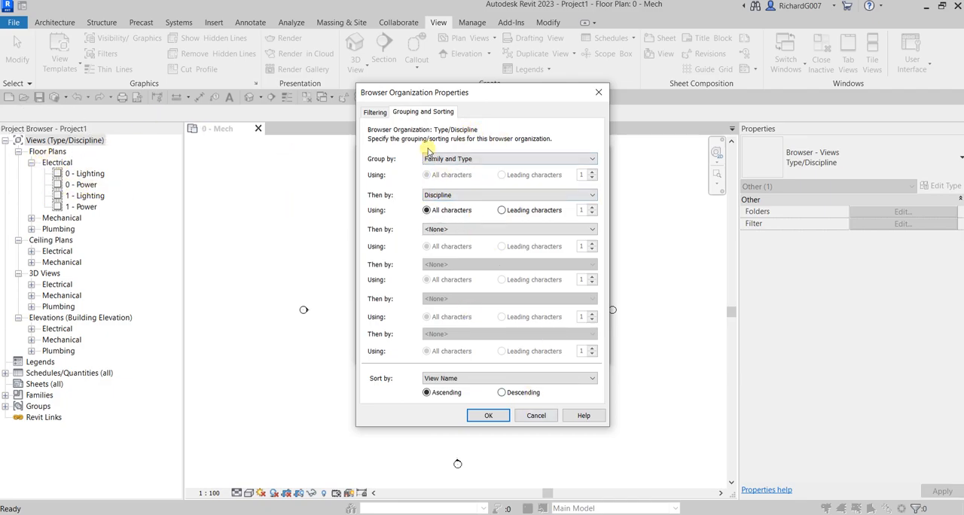
click(536, 419)
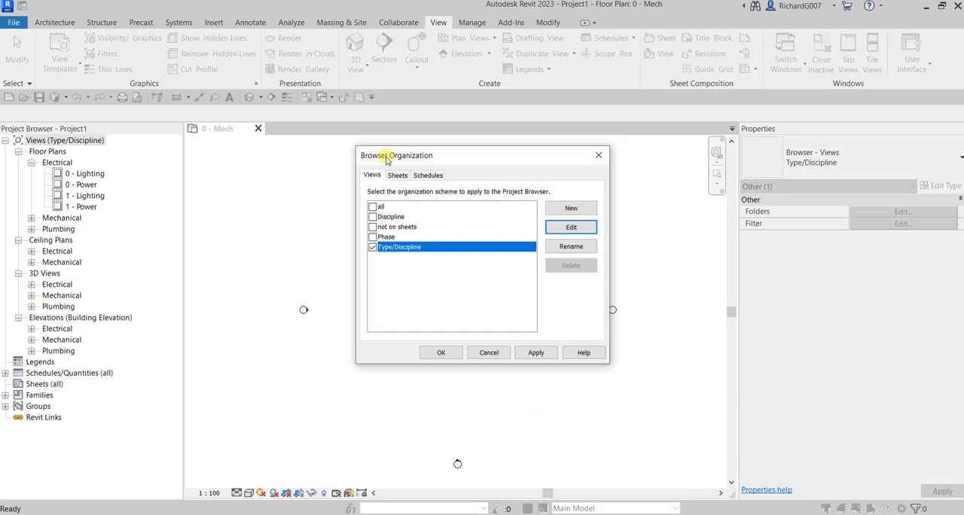
- Create a new browser organization scheme for views named Office Space MEP
click(563, 210)
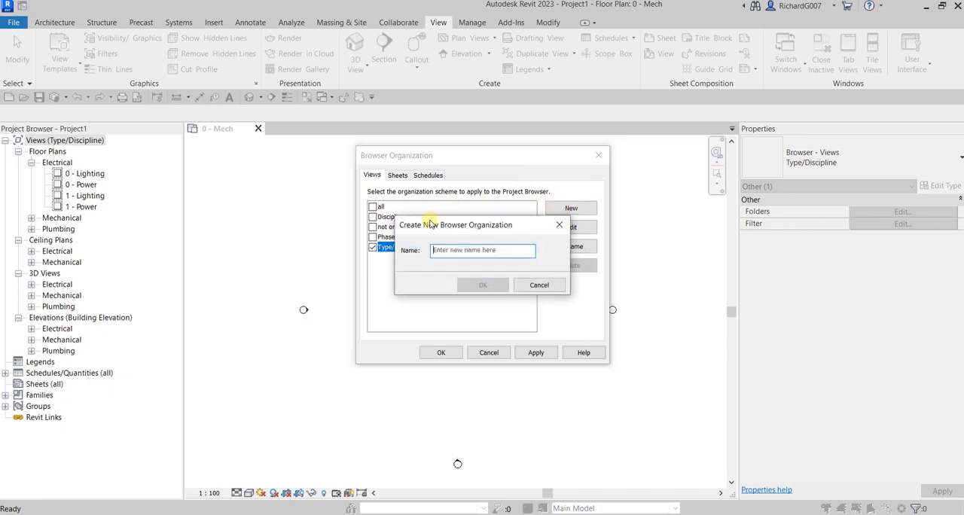
click(455, 251)
text(Office S)
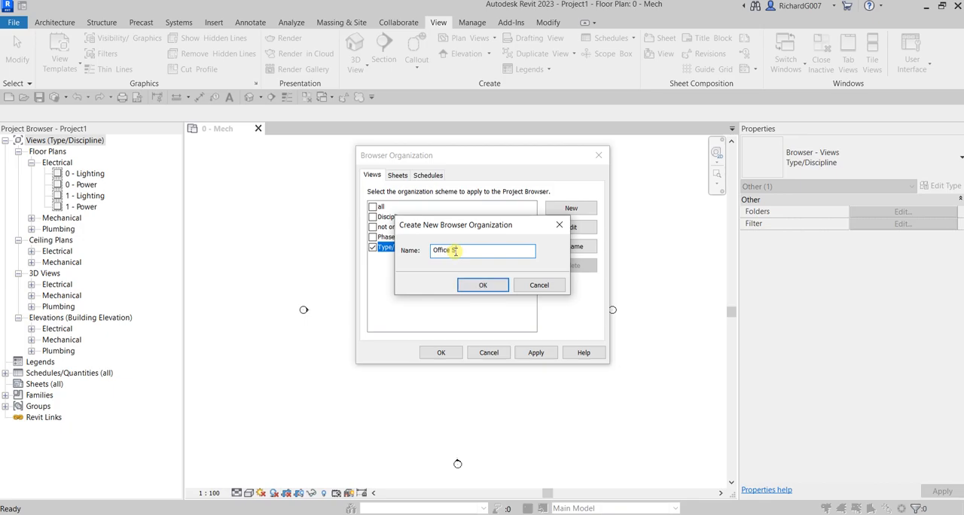
text(pace MEP)
click(483, 284)
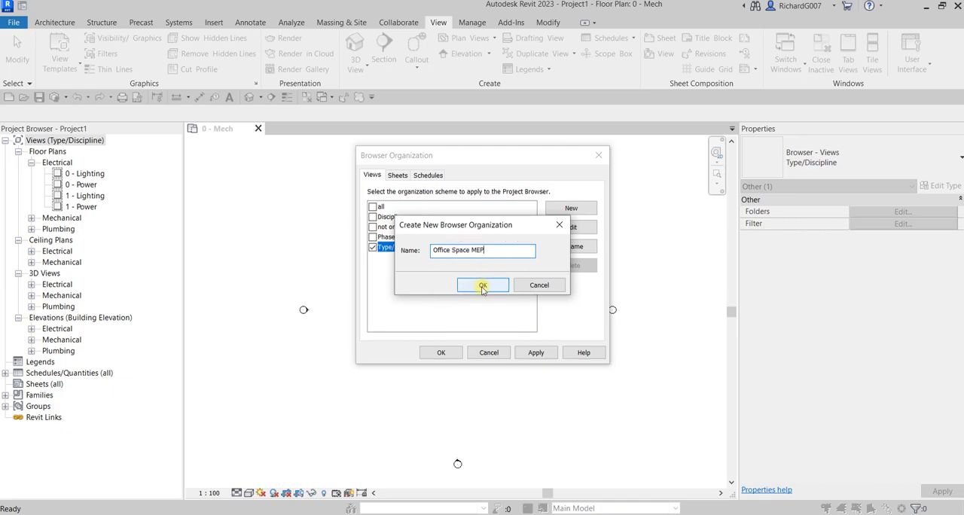
- Group the Office Space MEP scheme by Discipline using all characters, with Family and Type as the second level
drag(452, 93, 577, 80)
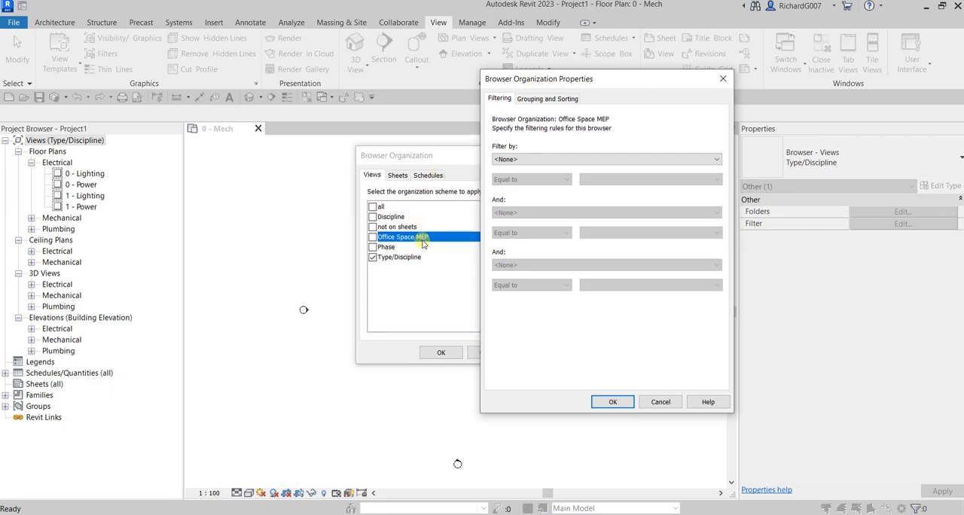
click(549, 100)
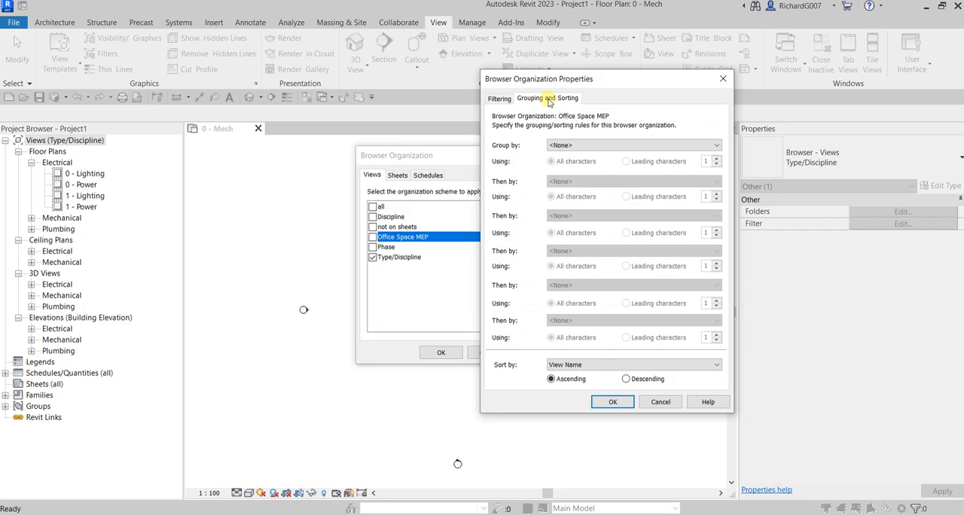
click(573, 144)
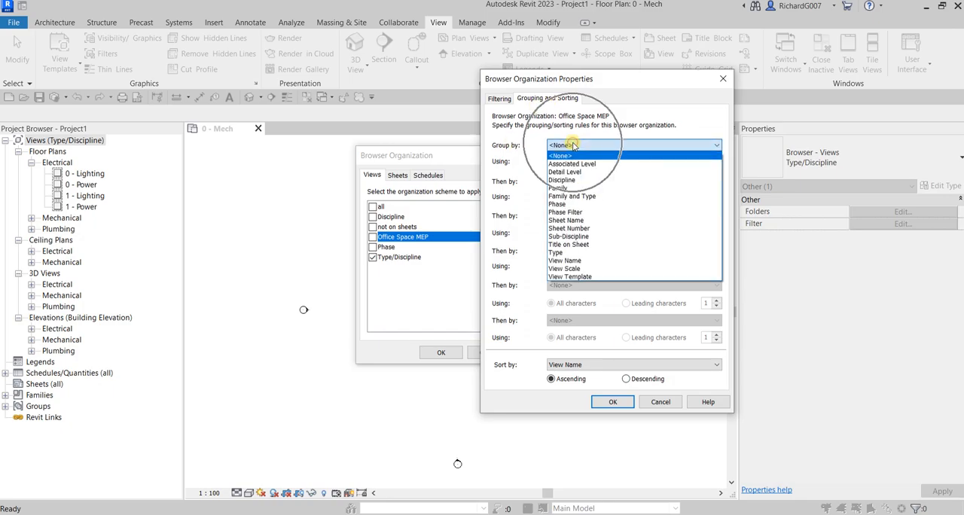
click(571, 179)
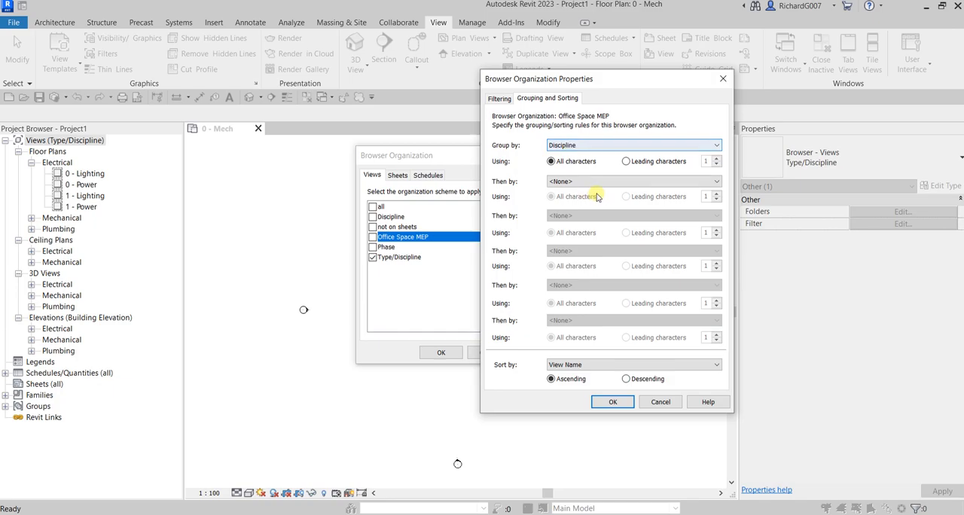
click(561, 166)
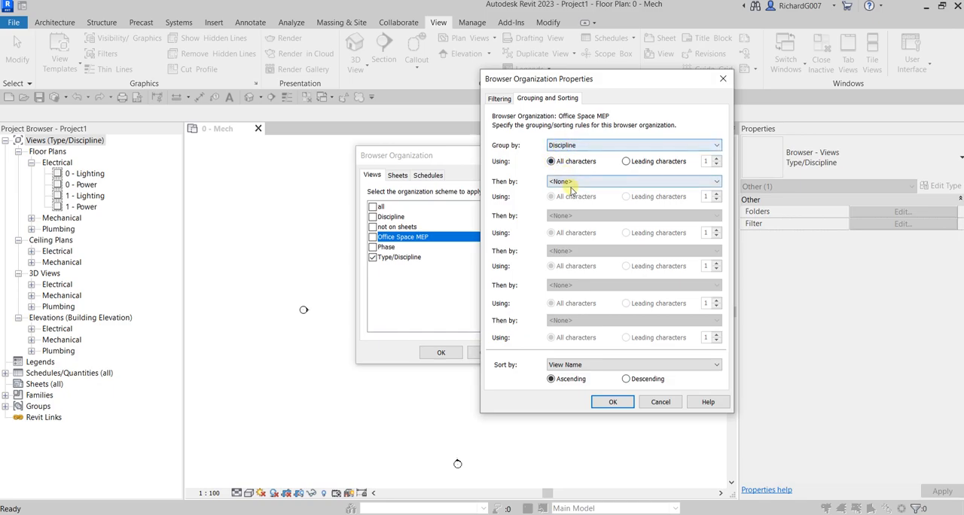
click(571, 182)
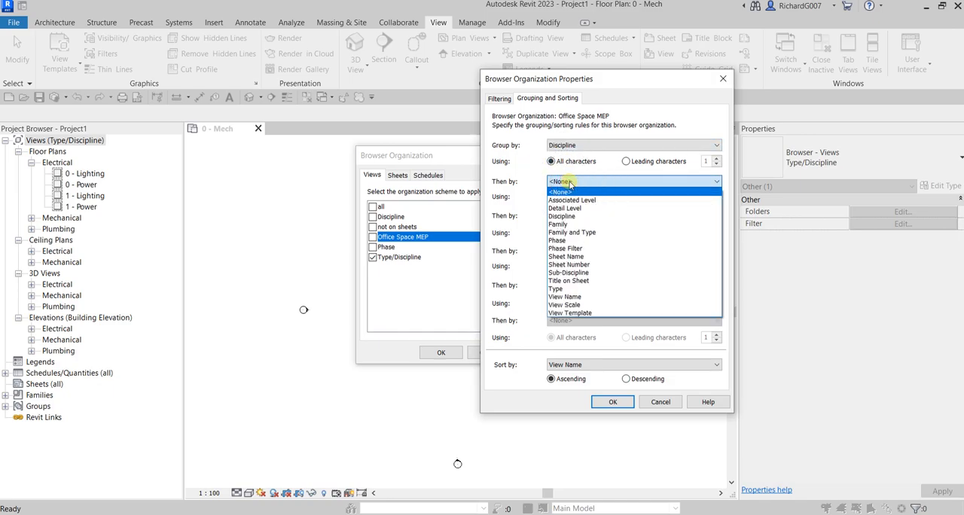
click(576, 235)
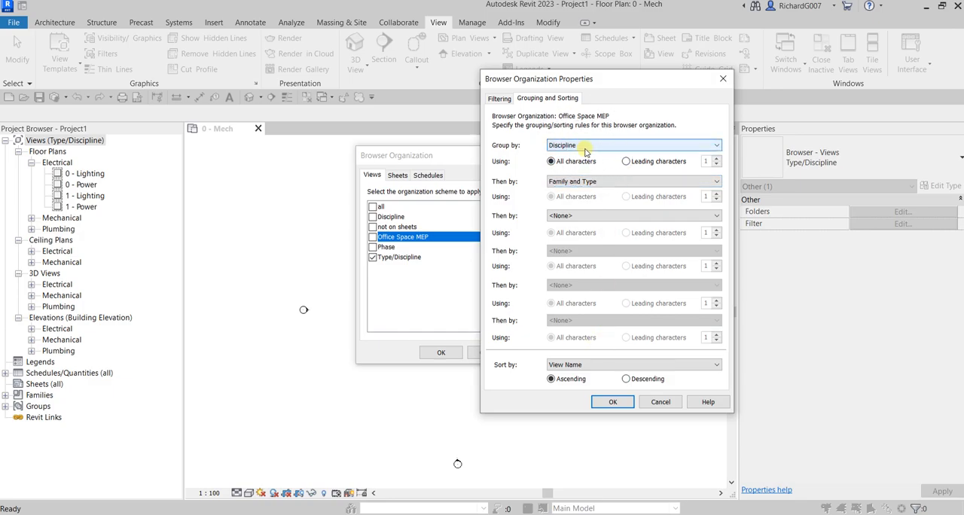
- Keep the Office Space MEP scheme sorted by View Name in ascending order and accept its grouping and sorting properties
key(ctrl)
key(ctrl)
key(ctrl)
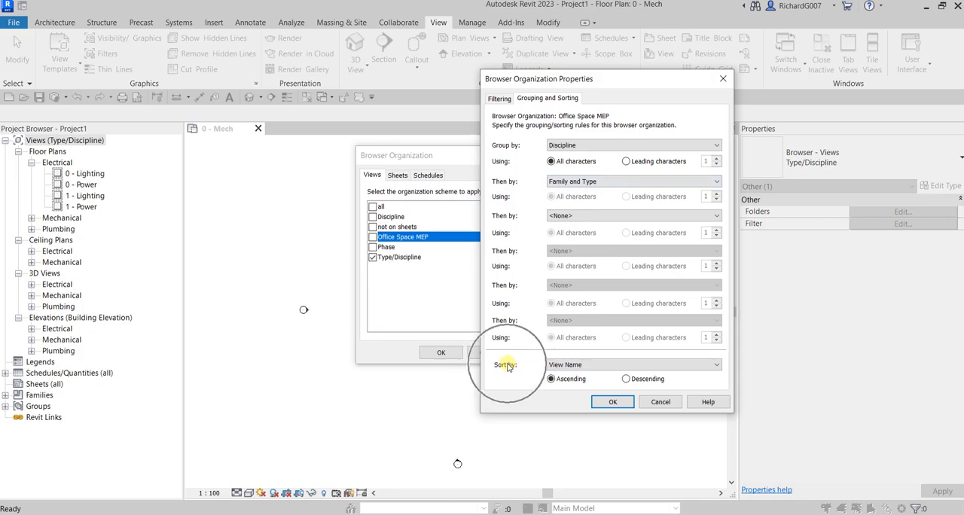
click(576, 365)
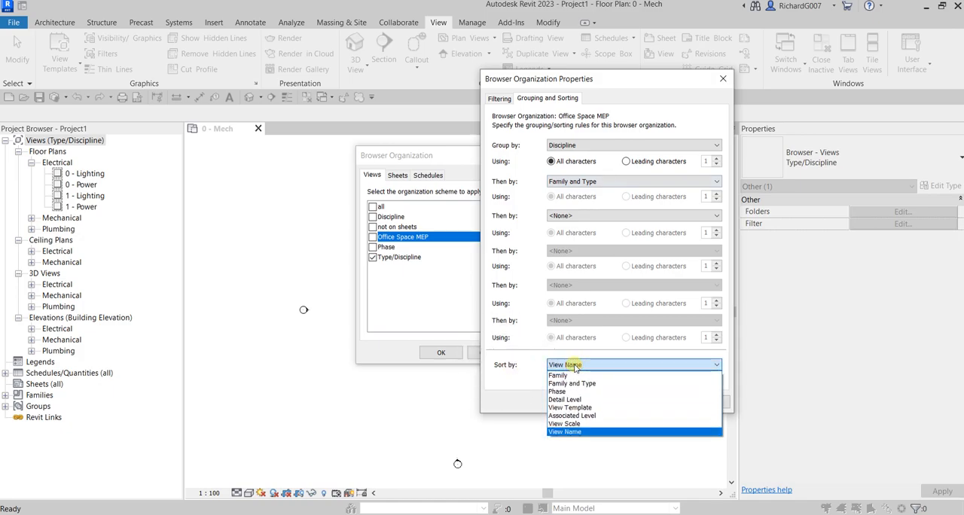
click(575, 366)
key(ctrl)
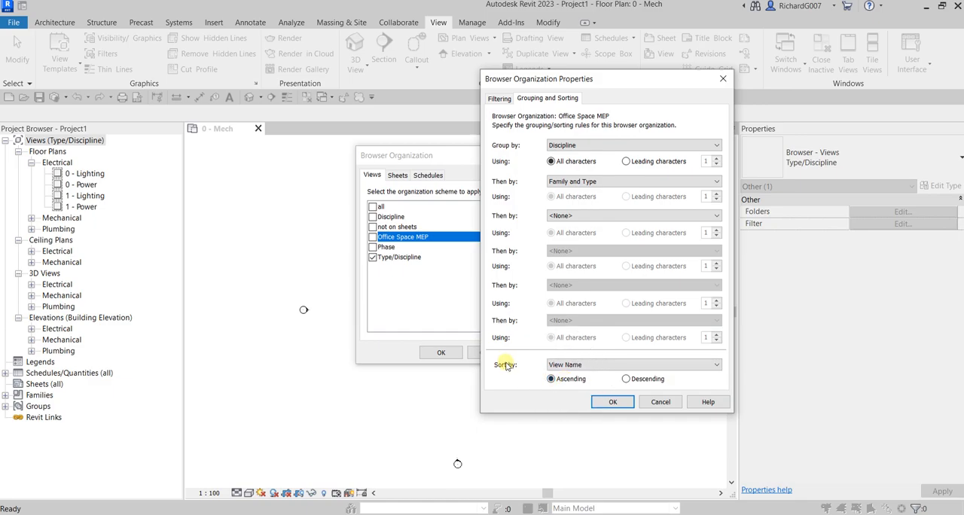
click(611, 403)
- Apply the Office Space MEP organization scheme to the views in the Project Browser
click(372, 237)
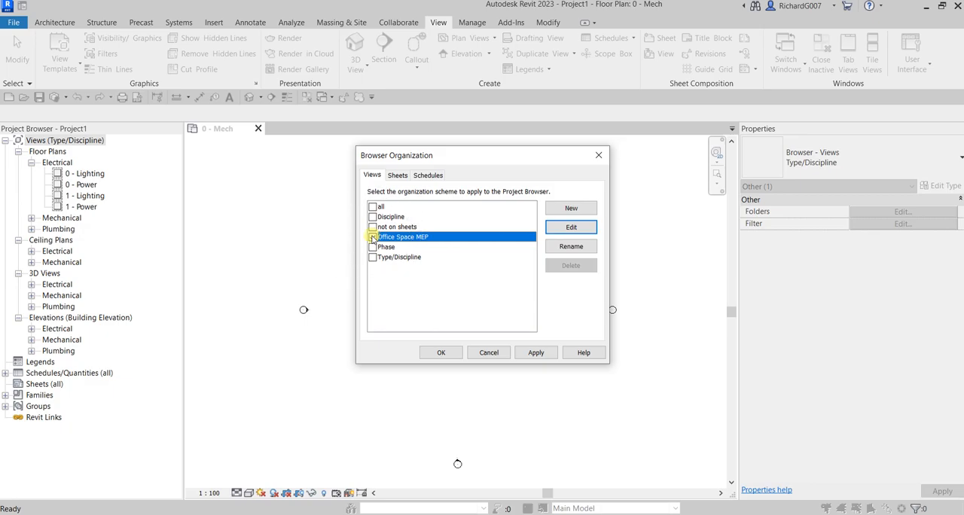
click(440, 353)
click(440, 352)
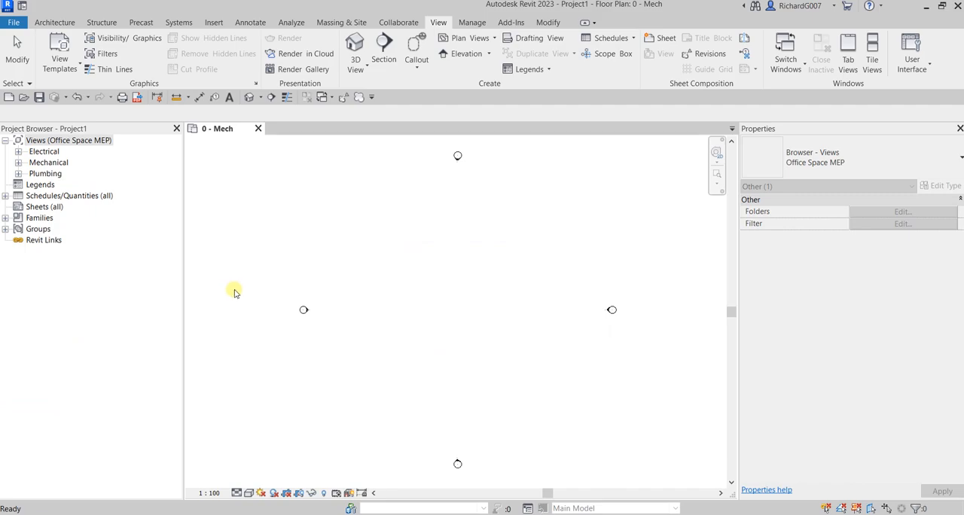
- Expand the Electrical, Mechanical and Plumbing groups, plus the electrical floor and ceiling plans, to examine the new view arrangement
click(83, 143)
click(19, 153)
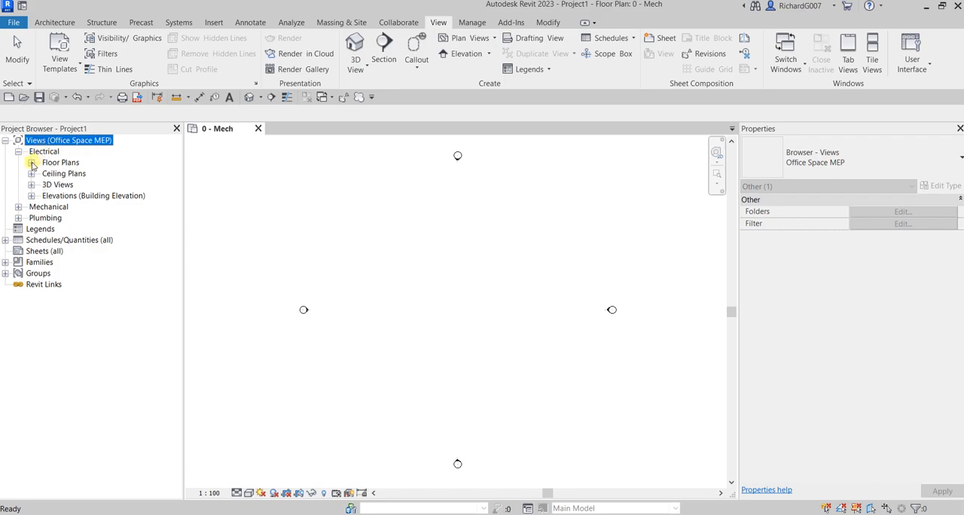
click(31, 163)
click(32, 218)
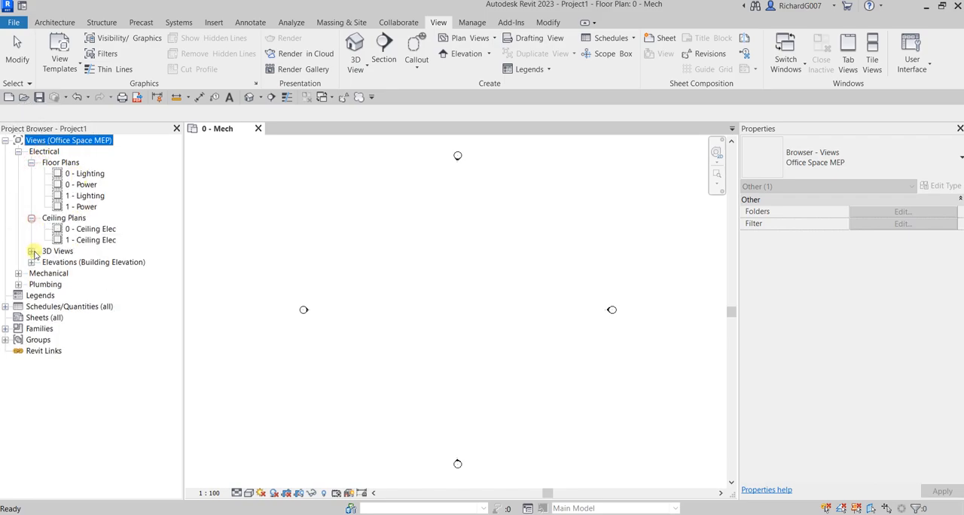
click(18, 273)
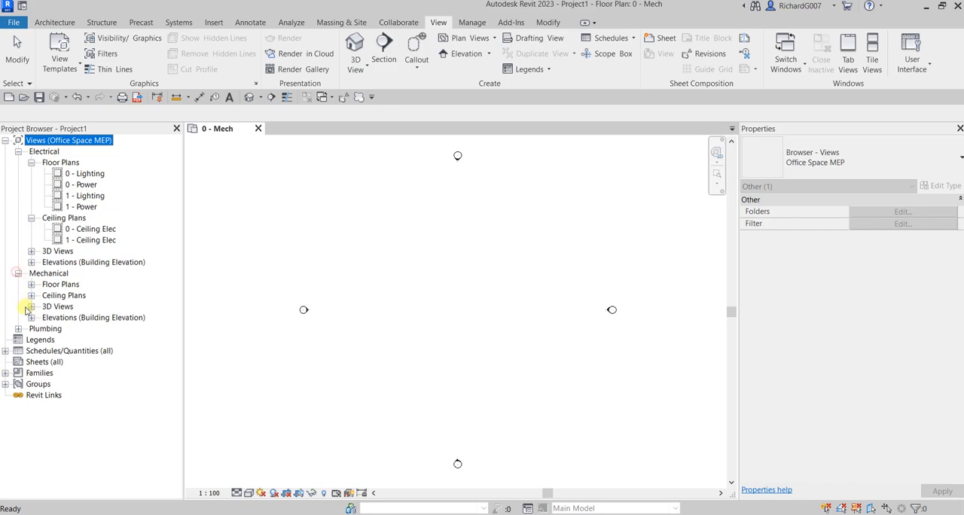
click(18, 329)
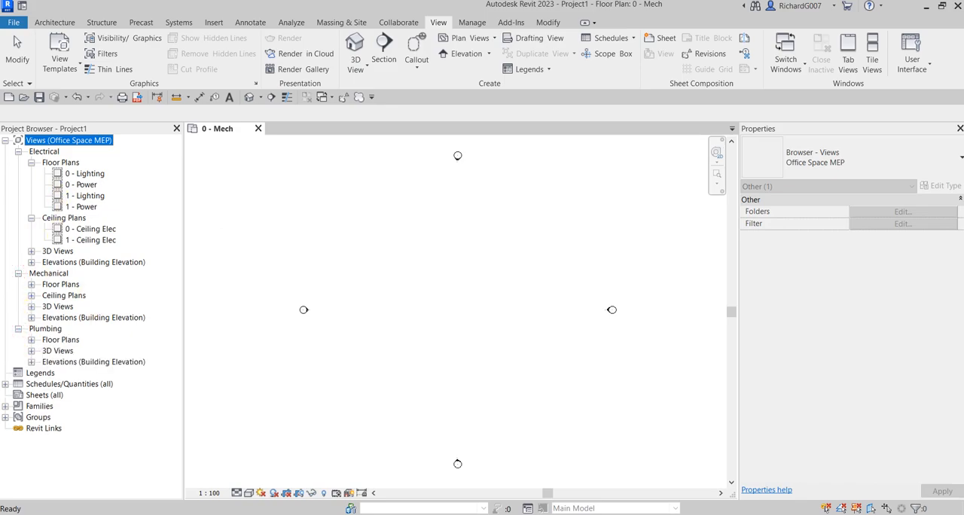
click(561, 290)
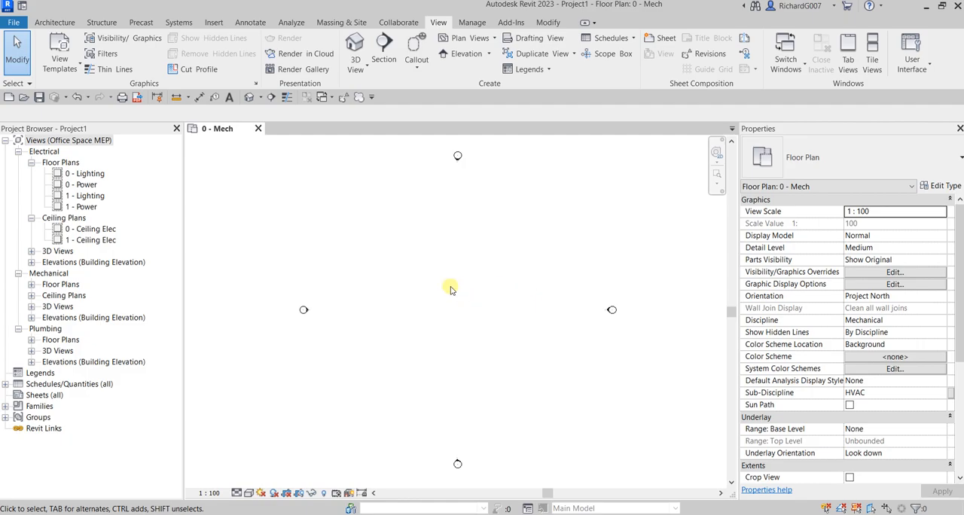
- Save the project in the Documents folder as a project file named Office Space
click(40, 98)
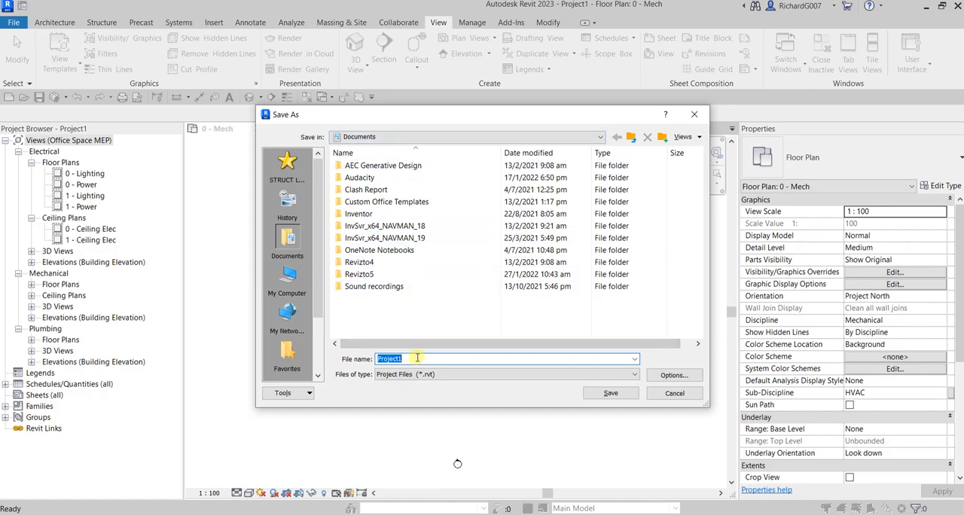
text(Office Space)
click(610, 392)
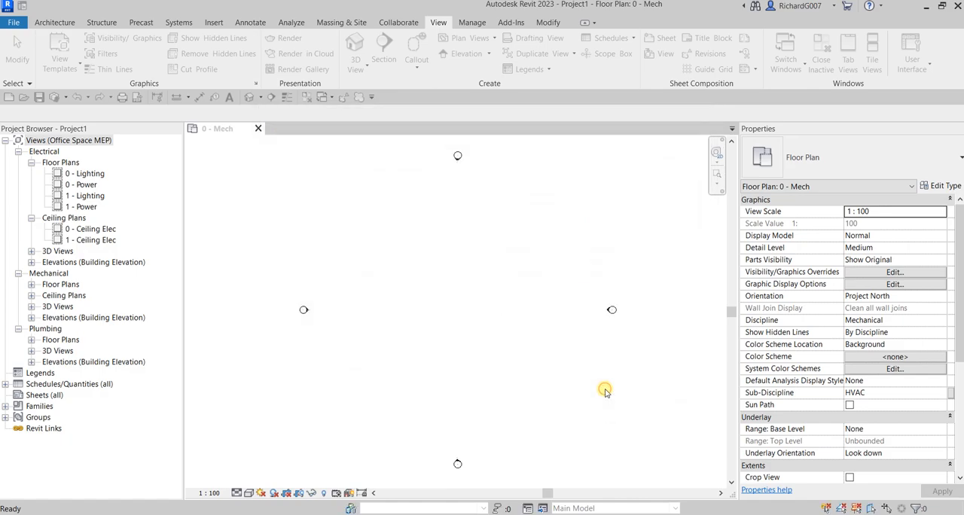